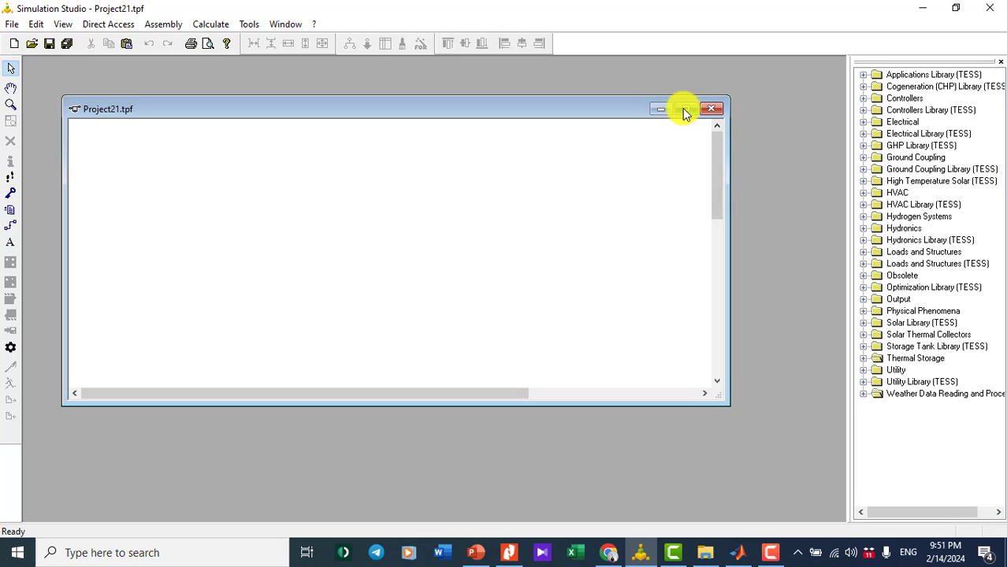
- Enlarge the Project21.tpf window by raising its top edge and extending its bottom-right corner
{"action": "left_click_drag", "start_coordinate": [322, 96], "coordinate": [319, 57]}
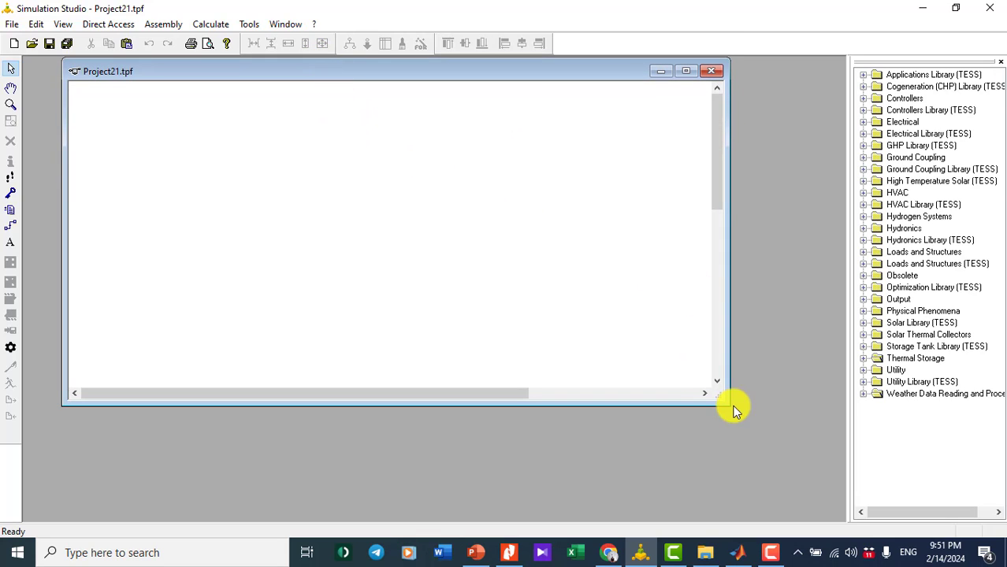
{"action": "left_click_drag", "start_coordinate": [728, 404], "coordinate": [780, 466]}
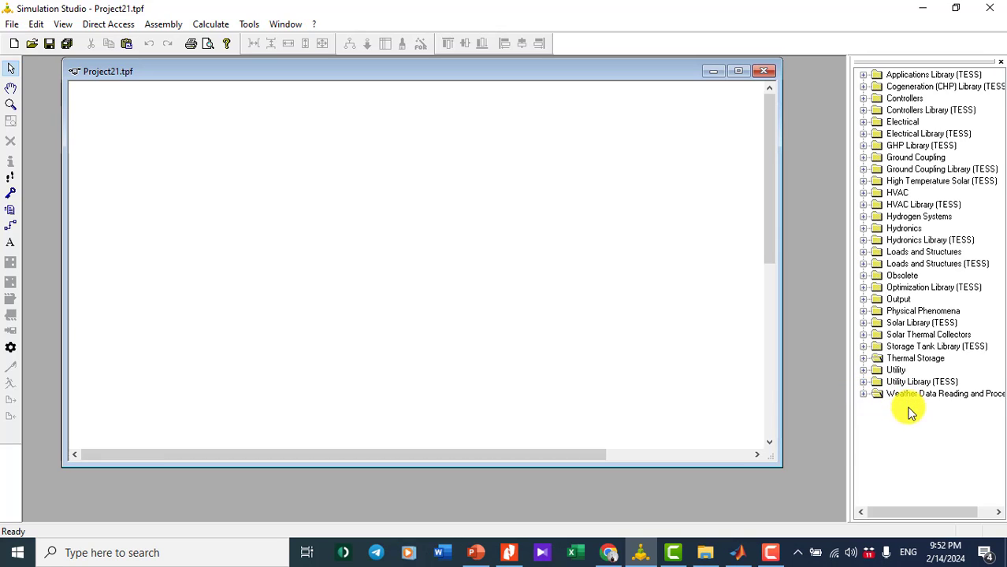
- Expand Weather Data Reading > Standard Format > TMY2 and place Type15-2 on the canvas
{"action": "left_click", "coordinate": [864, 394]}
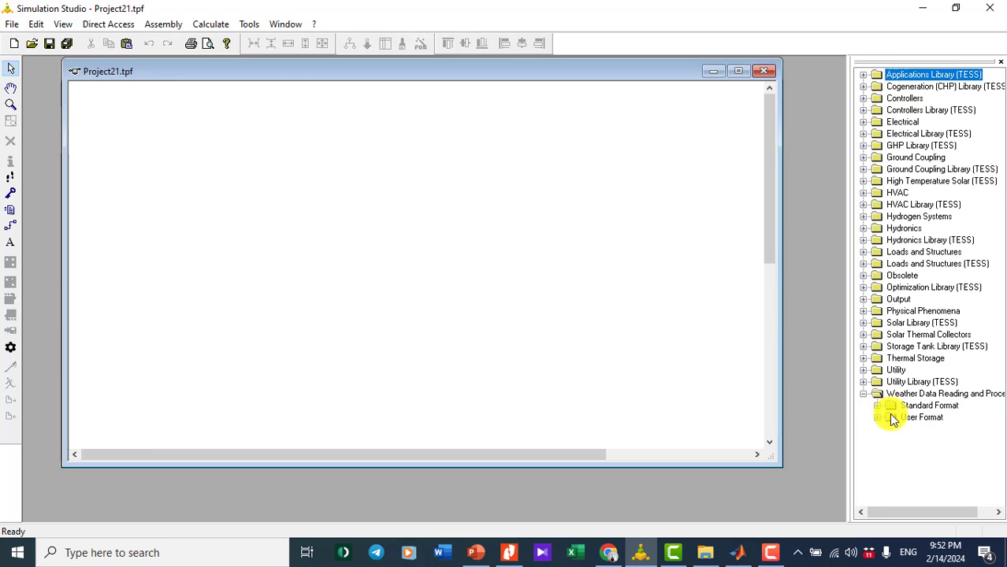
{"action": "left_click", "coordinate": [876, 405]}
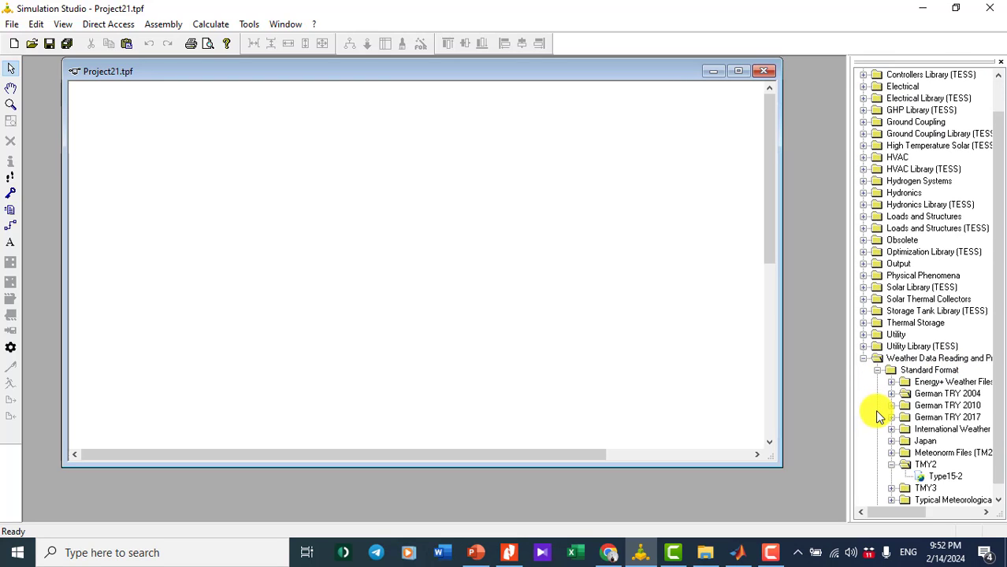
{"action": "scroll", "coordinate": [875, 416], "scroll_direction": "down", "scroll_amount": 1}
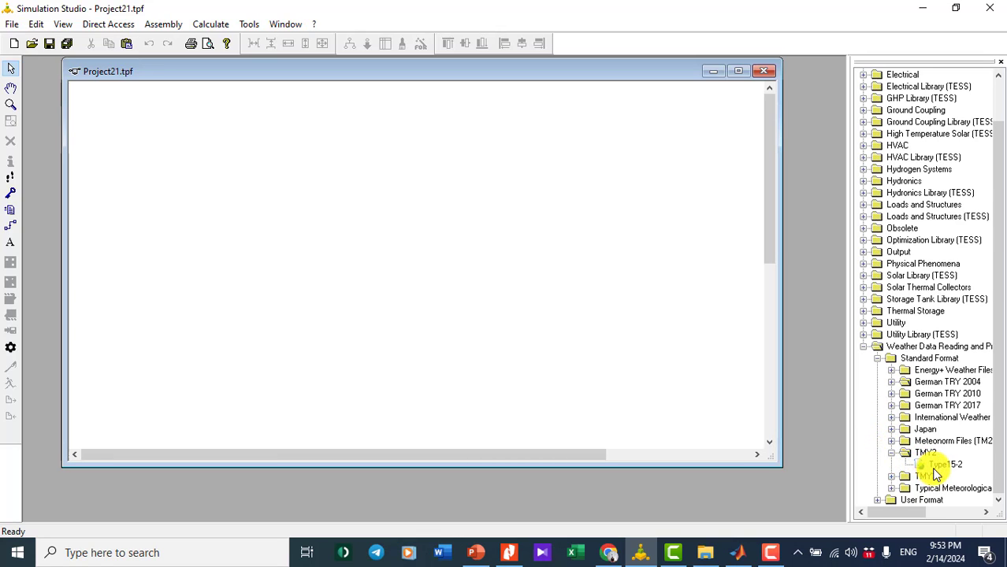
{"action": "left_click_drag", "start_coordinate": [937, 465], "coordinate": [241, 184]}
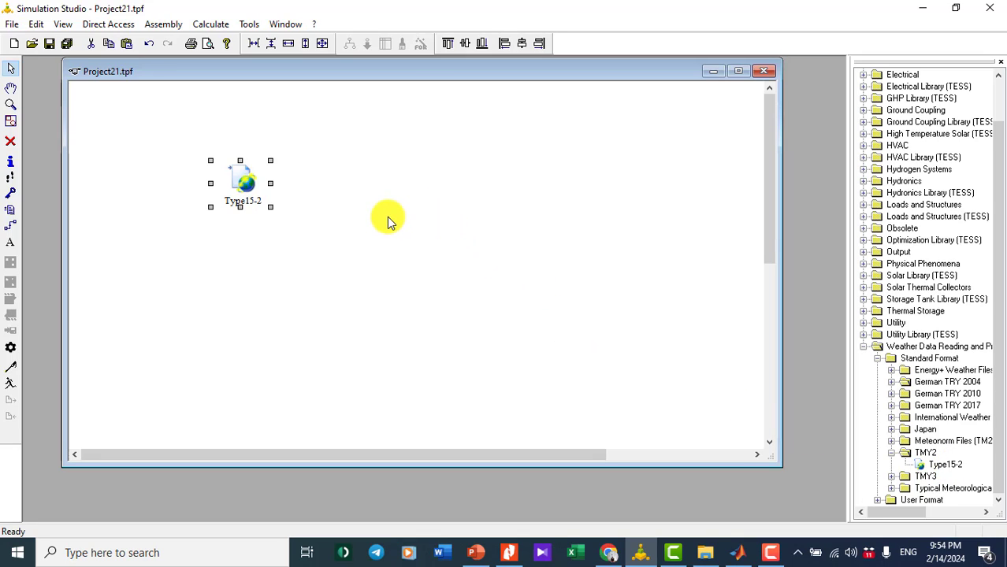
- Collapse the library tree, then browse for Type15-2's weather file from its External Files tab
{"action": "left_click", "coordinate": [891, 452]}
{"action": "left_click", "coordinate": [864, 359]}
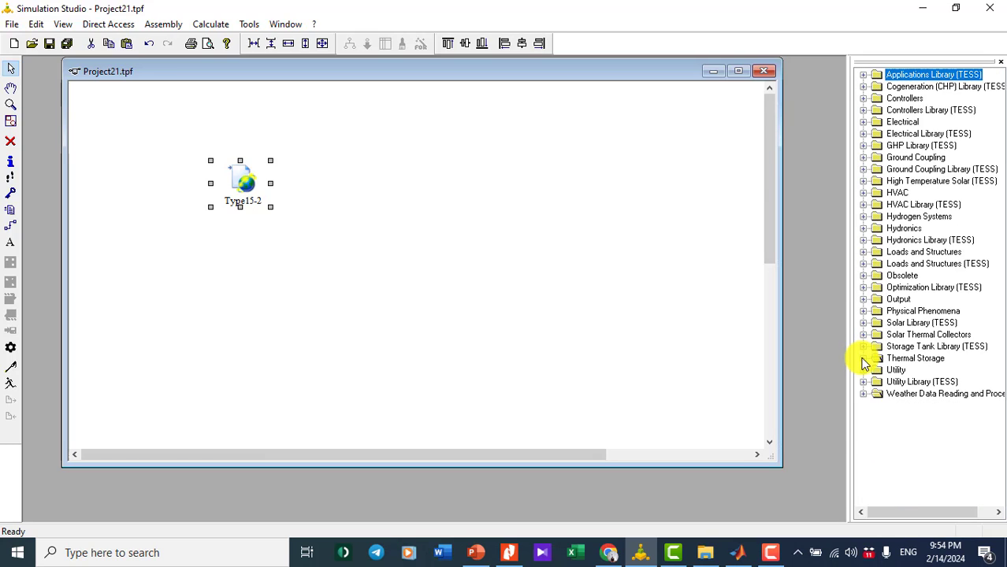
{"action": "left_click", "coordinate": [332, 207]}
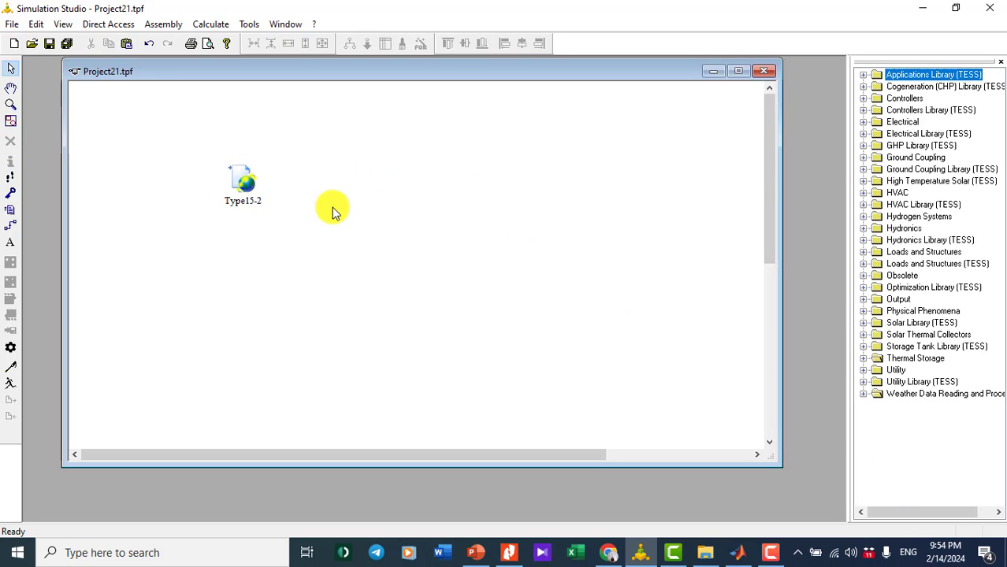
{"action": "double_click", "coordinate": [244, 184]}
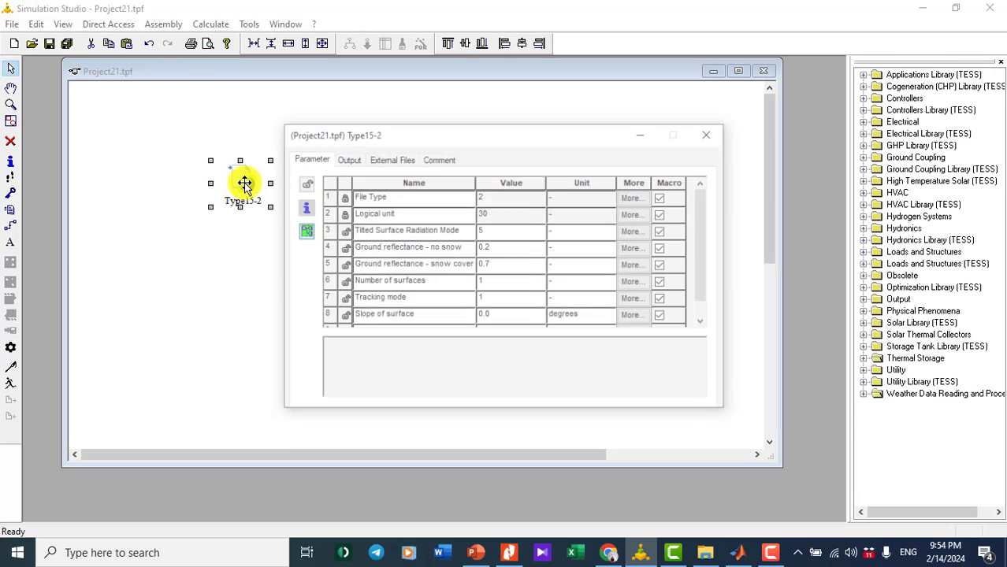
{"action": "left_click", "coordinate": [387, 161]}
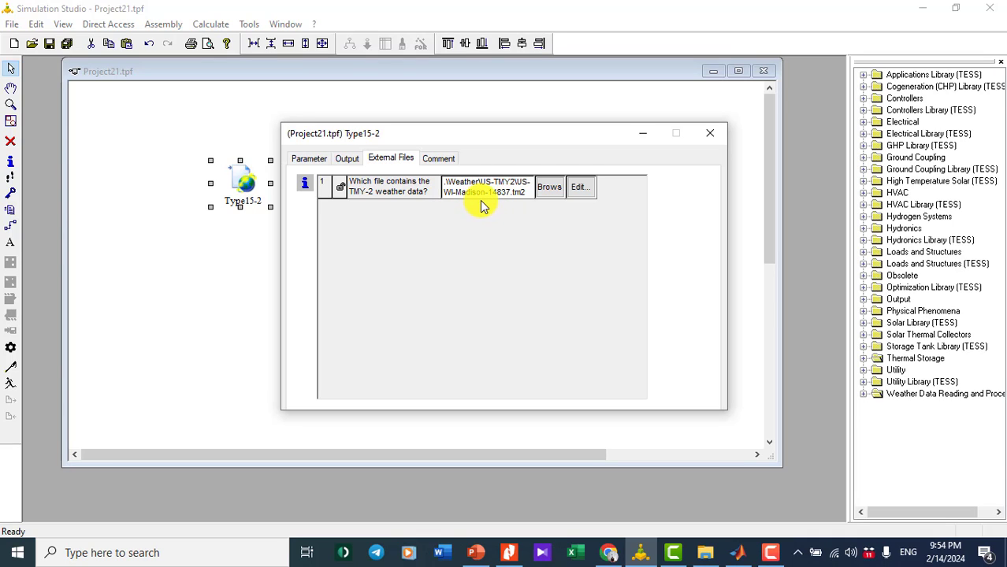
{"action": "left_click", "coordinate": [550, 191]}
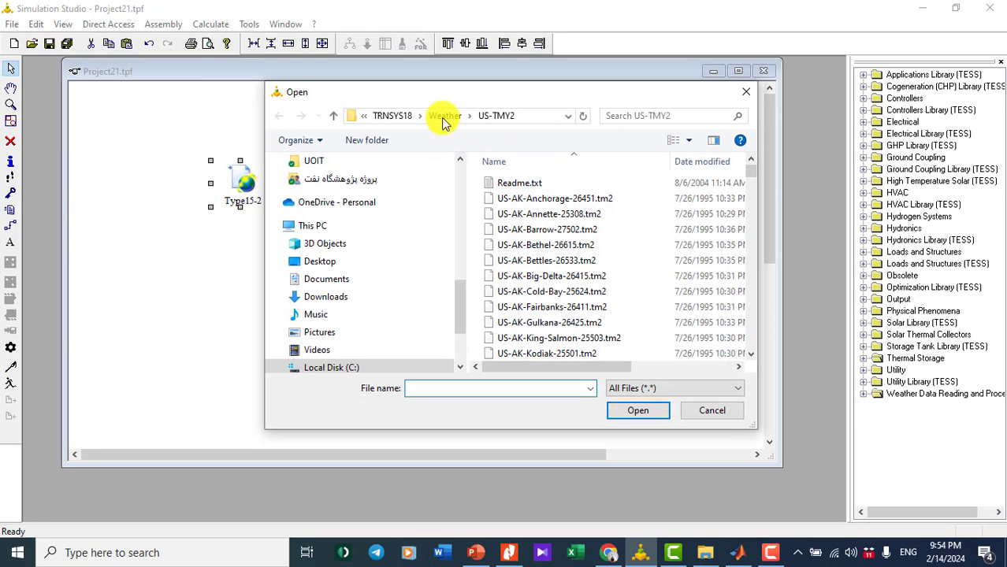
- Navigate the file chooser to the TRNSYS18\Weather\US-TMY2 folder
{"action": "left_click", "coordinate": [398, 117]}
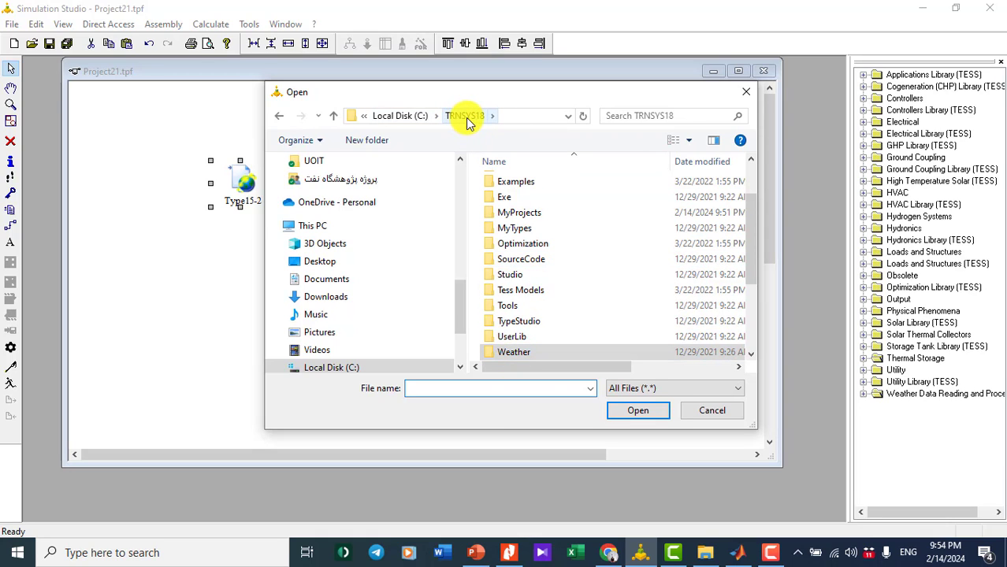
{"action": "scroll", "coordinate": [386, 193], "scroll_direction": "down", "scroll_amount": 2}
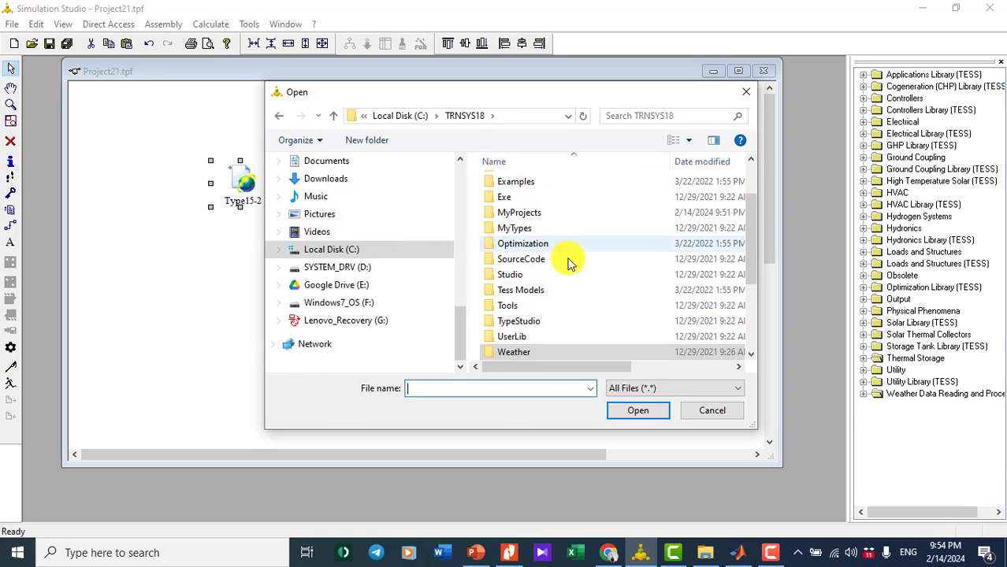
{"action": "double_click", "coordinate": [508, 355]}
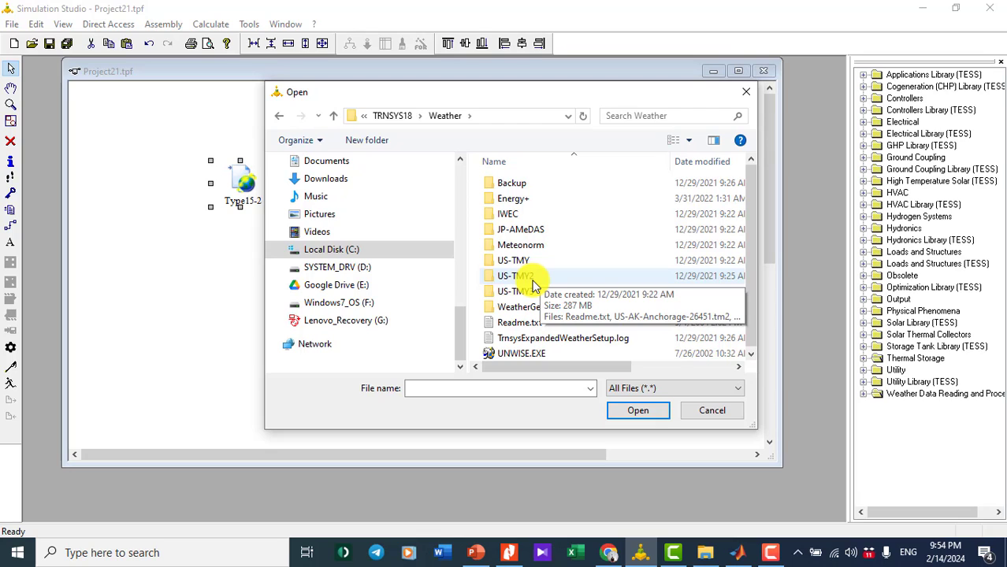
{"action": "double_click", "coordinate": [520, 277]}
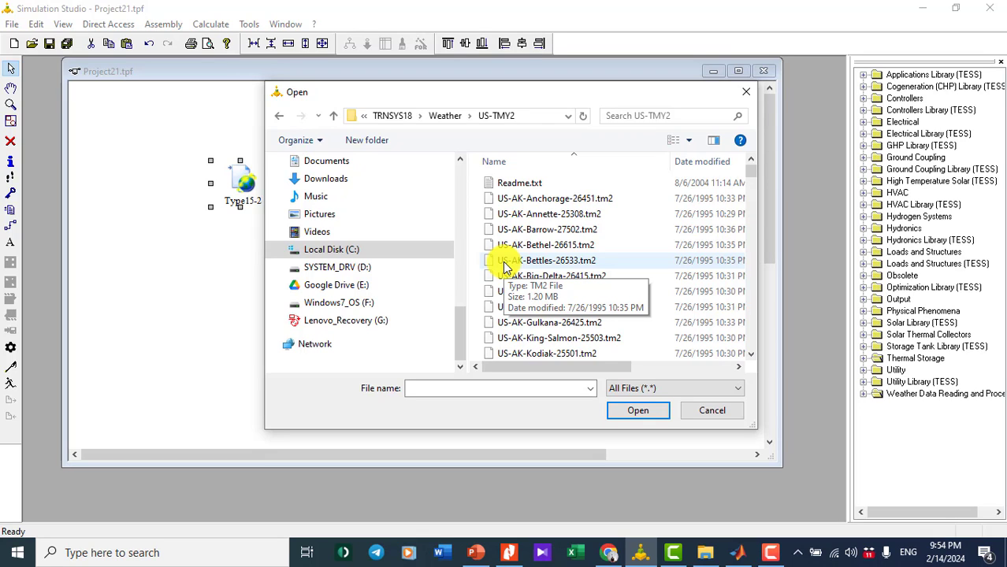
- Choose US-PA-Philadelphia-13739.tm2 as the weather file and close the Type15-2 settings
{"action": "scroll", "coordinate": [504, 268], "scroll_direction": "down", "scroll_amount": 5}
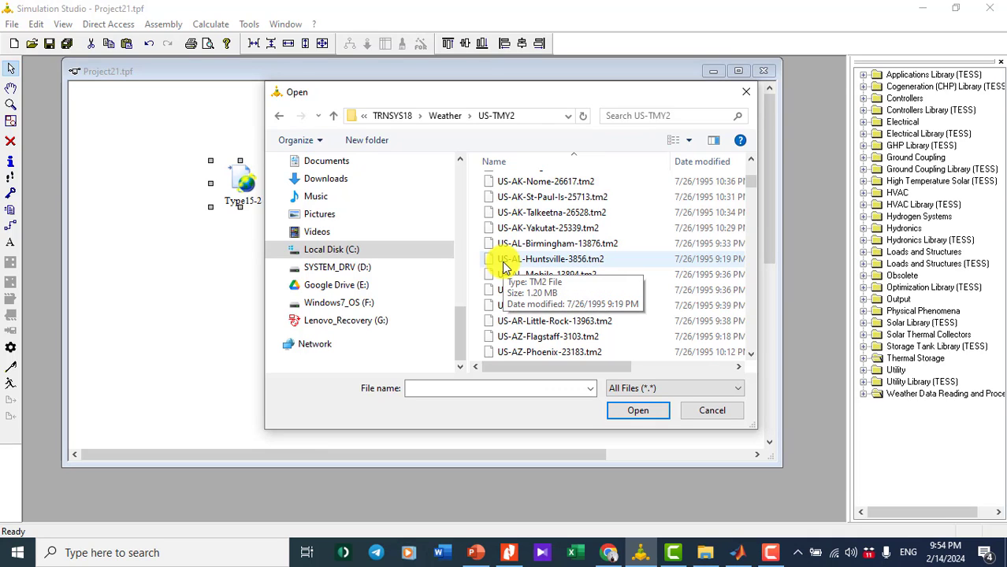
{"action": "scroll", "coordinate": [504, 267], "scroll_direction": "down", "scroll_amount": 7}
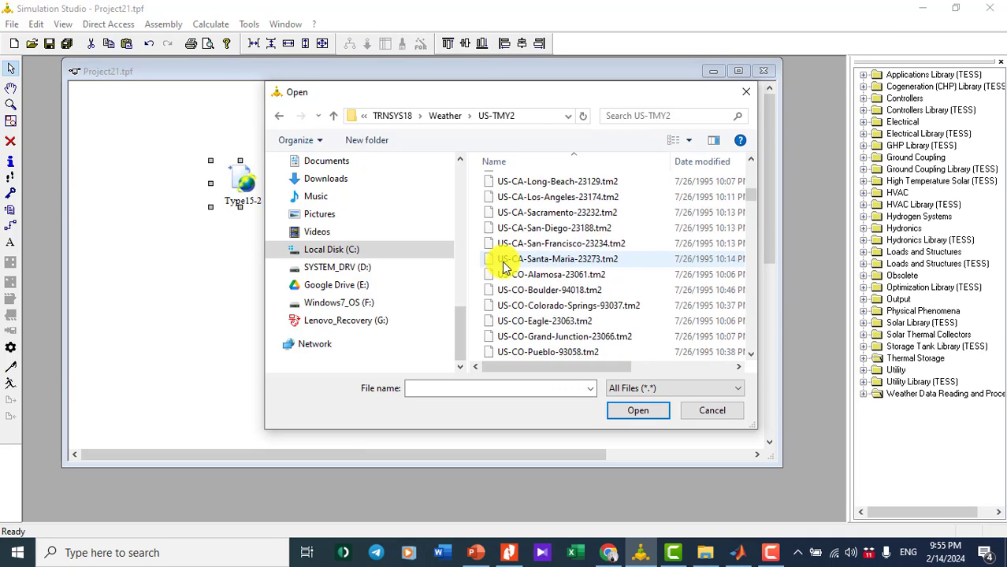
{"action": "scroll", "coordinate": [508, 288], "scroll_direction": "down", "scroll_amount": 9}
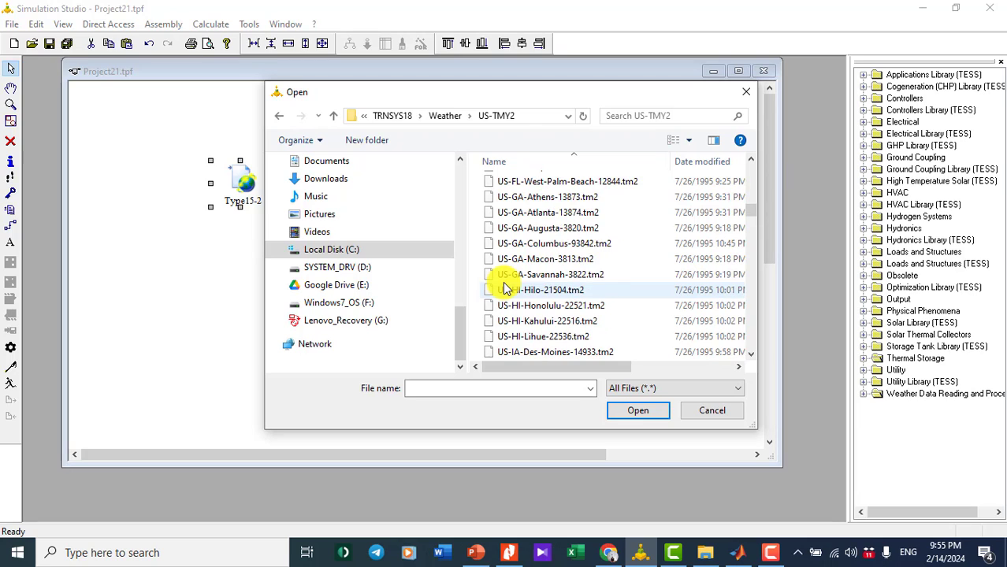
{"action": "scroll", "coordinate": [504, 288], "scroll_direction": "down", "scroll_amount": 9}
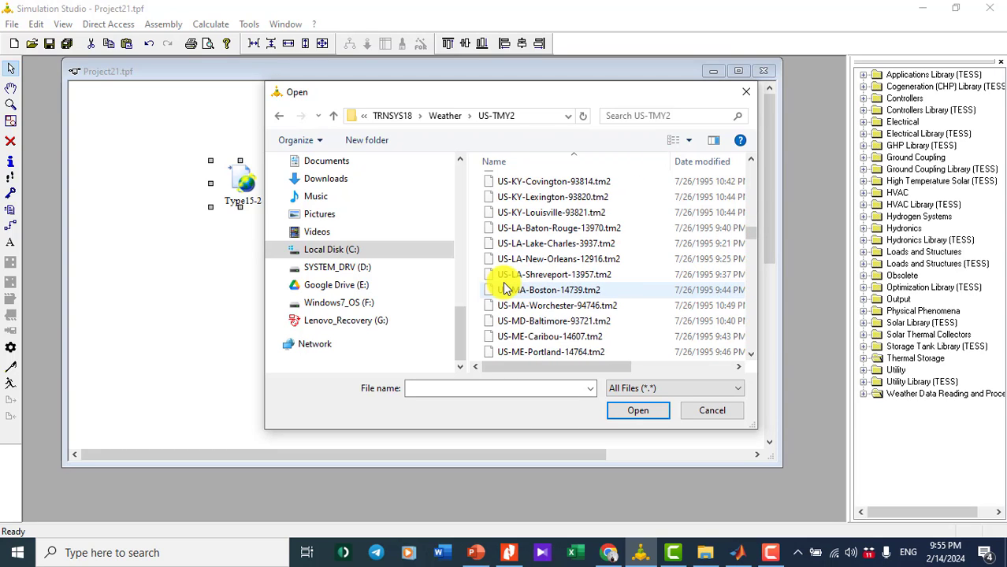
{"action": "scroll", "coordinate": [504, 285], "scroll_direction": "down", "scroll_amount": 9}
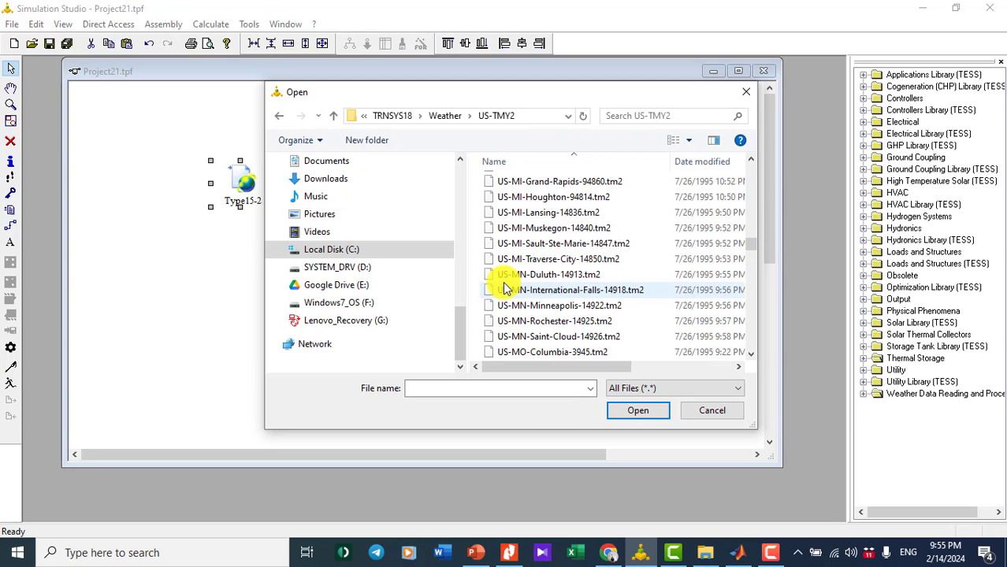
{"action": "scroll", "coordinate": [504, 288], "scroll_direction": "down", "scroll_amount": 9}
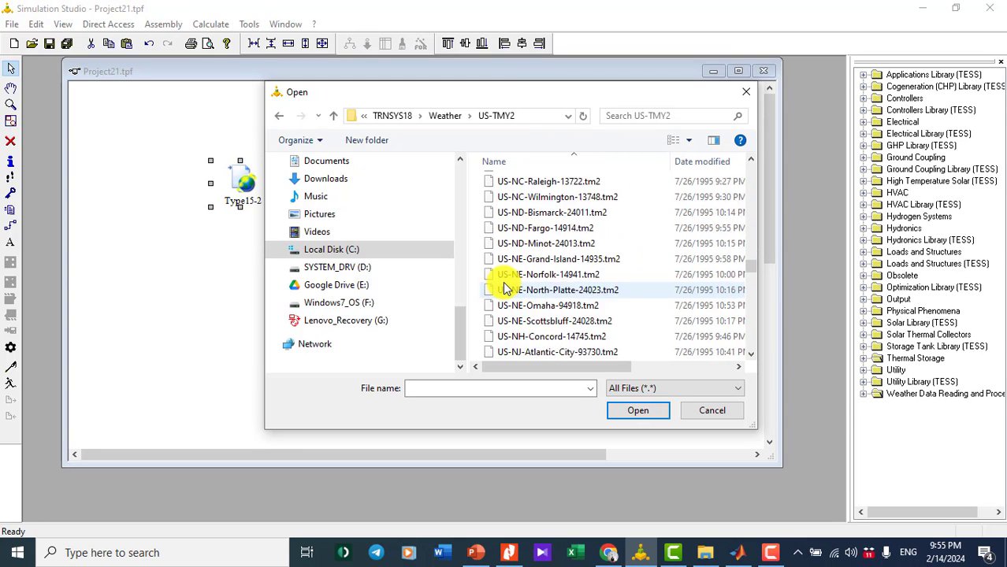
{"action": "scroll", "coordinate": [504, 287], "scroll_direction": "down", "scroll_amount": 8}
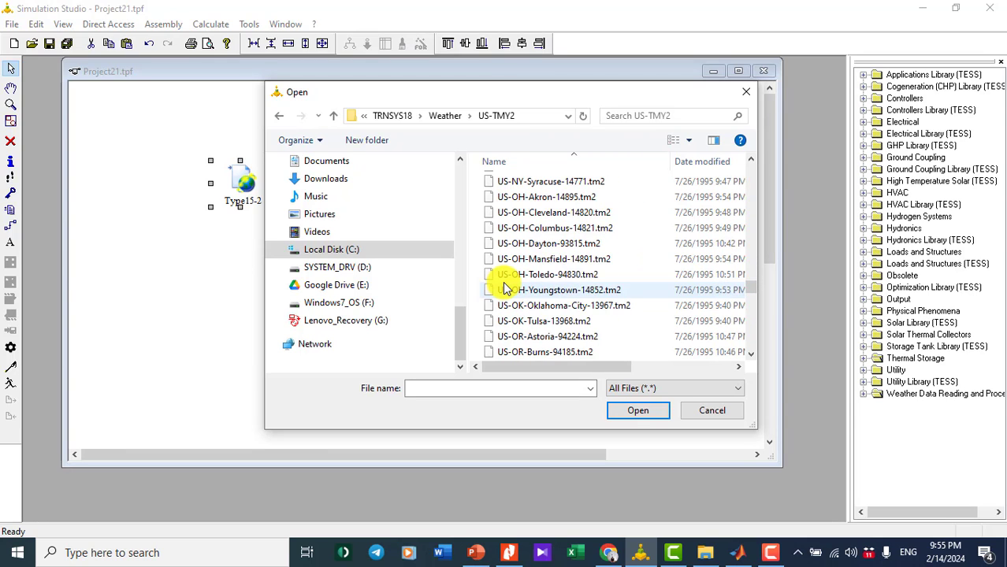
{"action": "scroll", "coordinate": [503, 281], "scroll_direction": "down", "scroll_amount": 2}
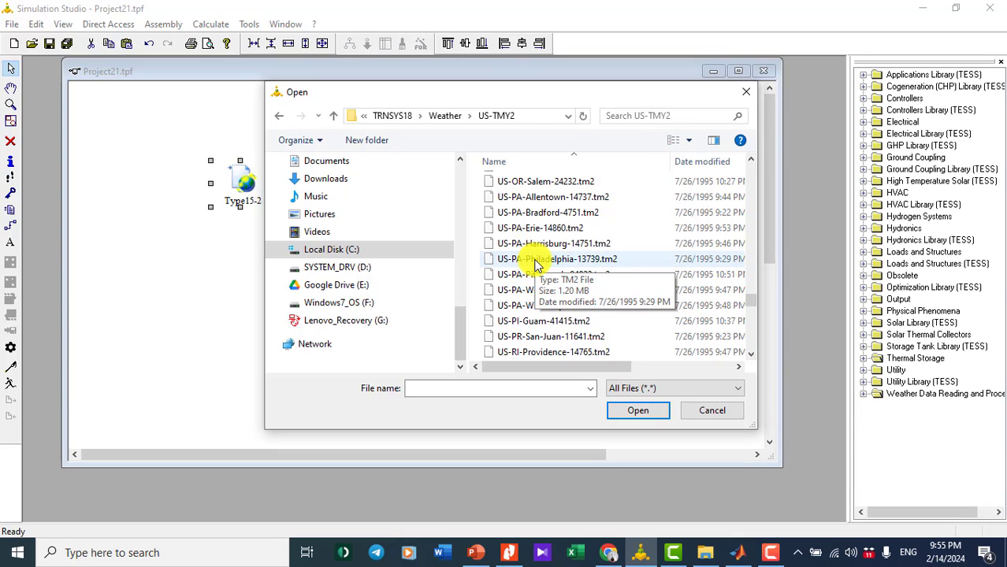
{"action": "double_click", "coordinate": [534, 260]}
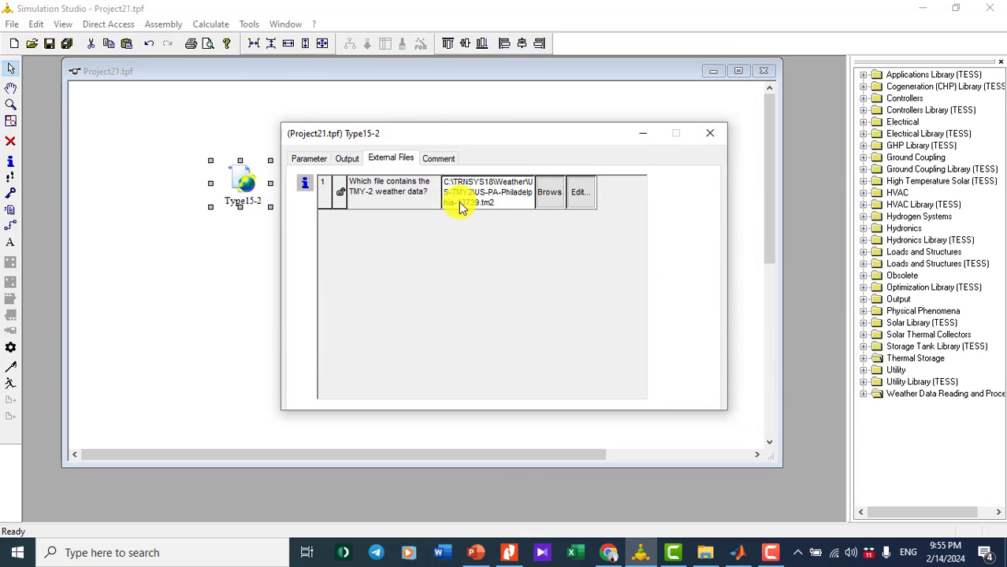
{"action": "left_click", "coordinate": [715, 136]}
- Expand Output > Online Plotter > Online Plotter Without File and place Type65d beside Type15-2
{"action": "left_click", "coordinate": [479, 245]}
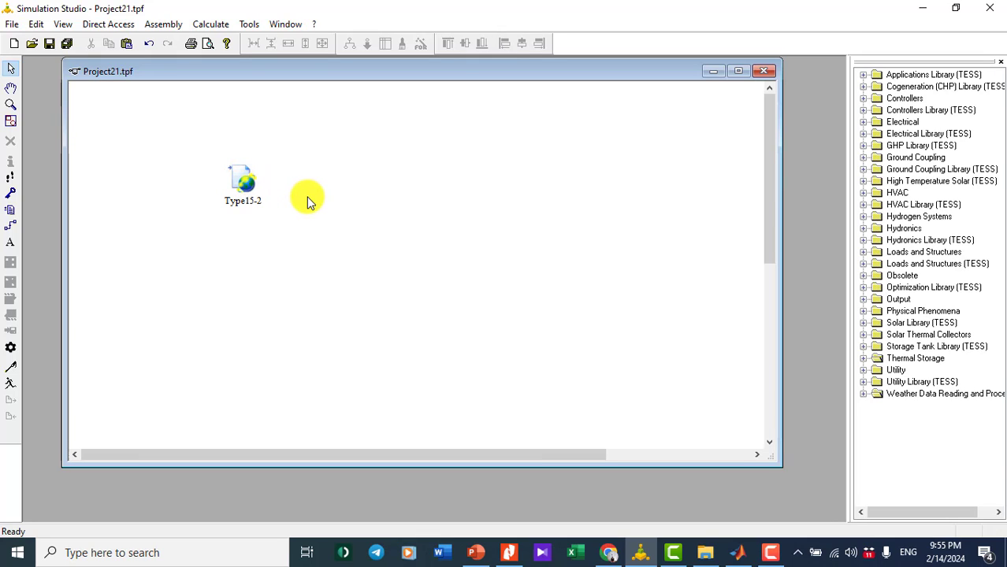
{"action": "left_click", "coordinate": [864, 299]}
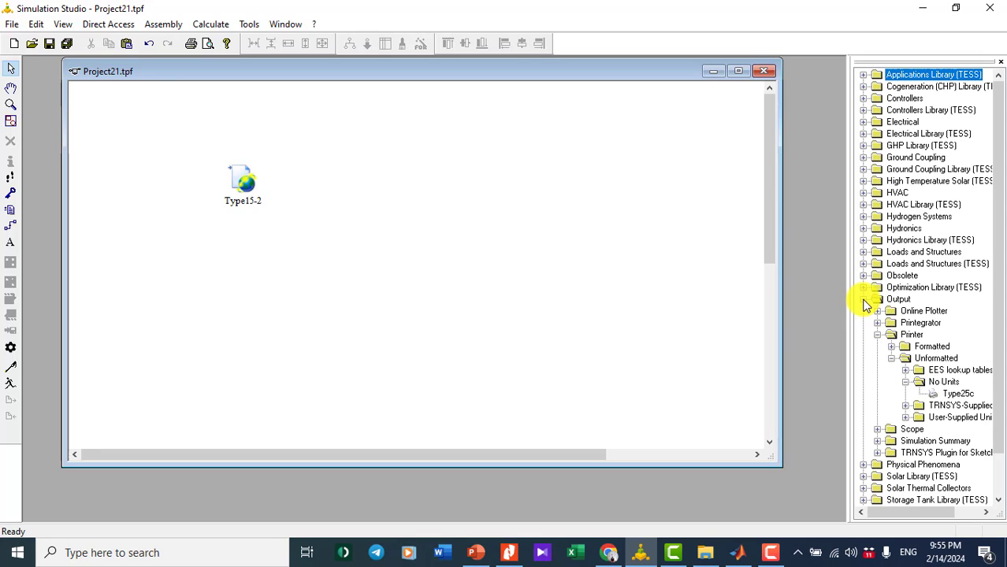
{"action": "left_click", "coordinate": [877, 335]}
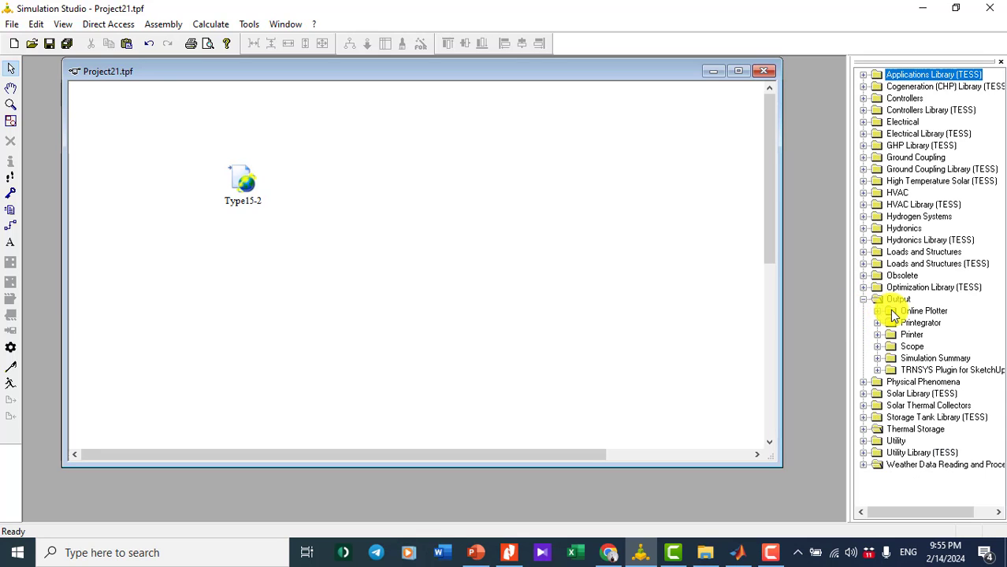
{"action": "left_click", "coordinate": [876, 312]}
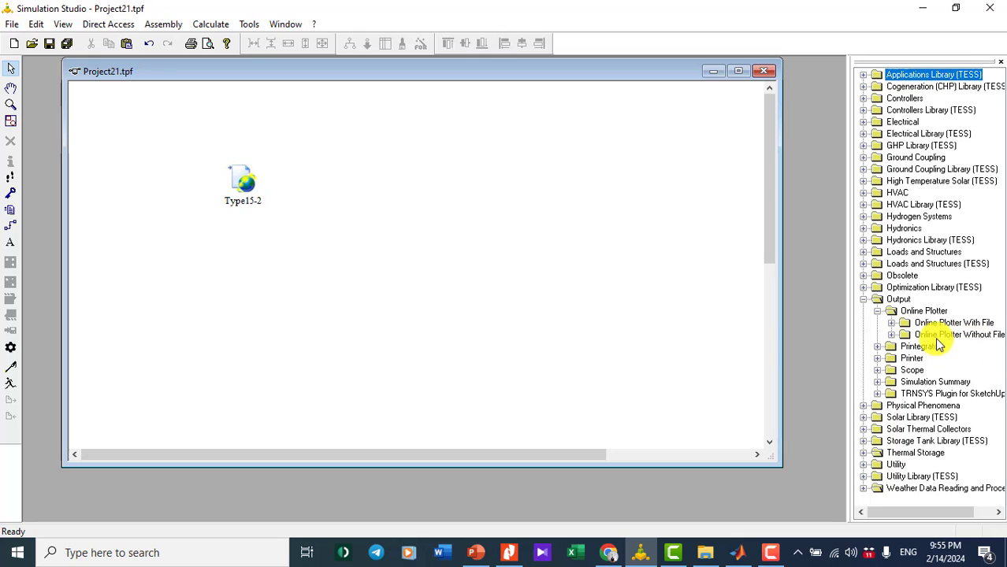
{"action": "left_click", "coordinate": [892, 335]}
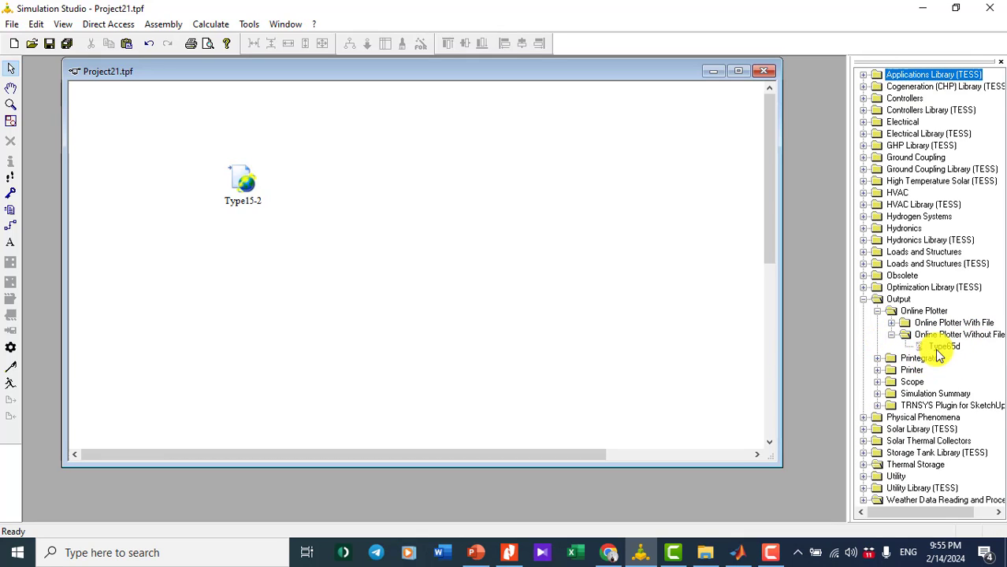
{"action": "left_click_drag", "start_coordinate": [942, 351], "coordinate": [430, 184]}
- Rename the Type15-2 component to 'Weather data'
{"action": "left_click", "coordinate": [476, 274]}
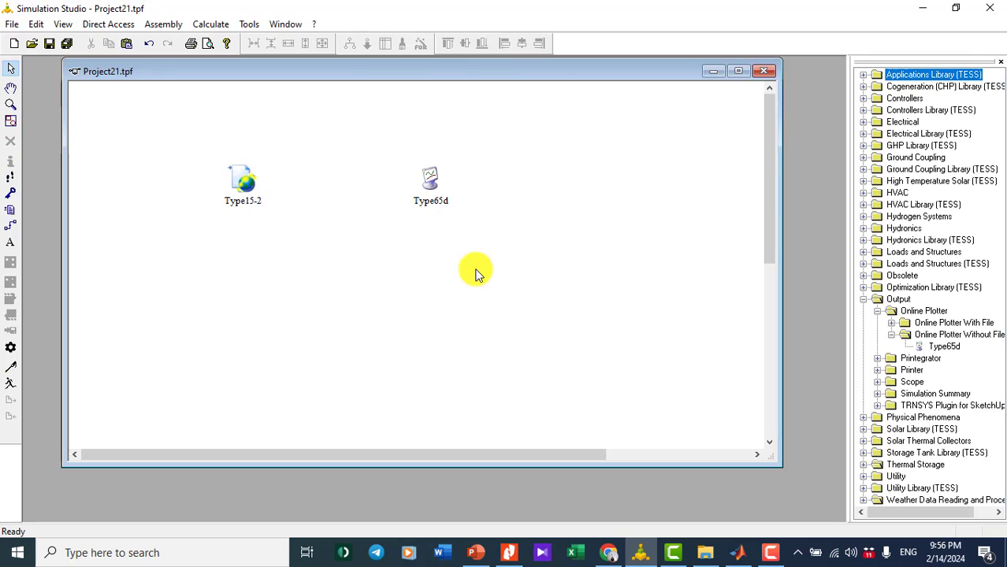
{"action": "left_click", "coordinate": [241, 201]}
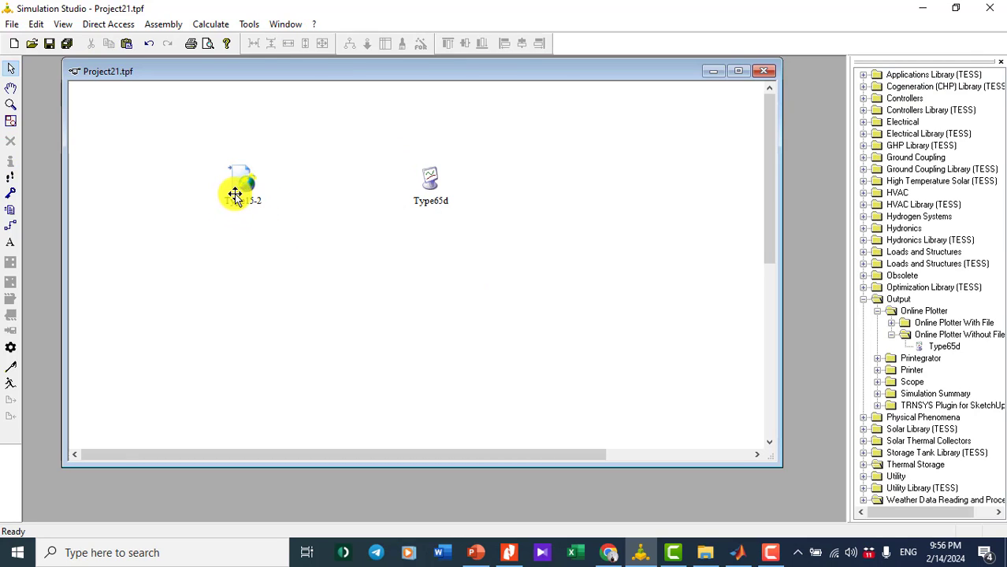
{"action": "double_click", "coordinate": [237, 193]}
{"action": "left_click", "coordinate": [716, 135]}
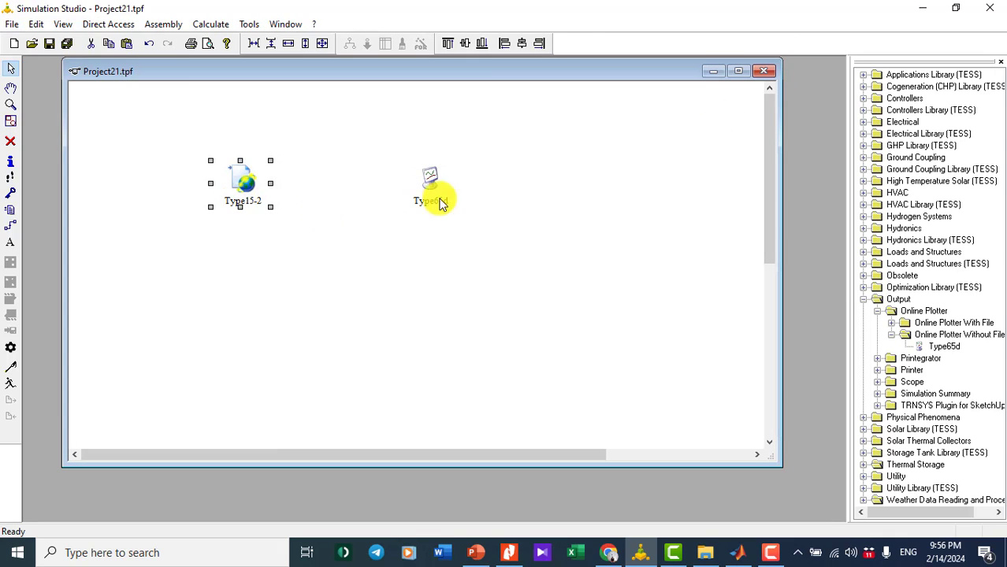
{"action": "left_click", "coordinate": [243, 221]}
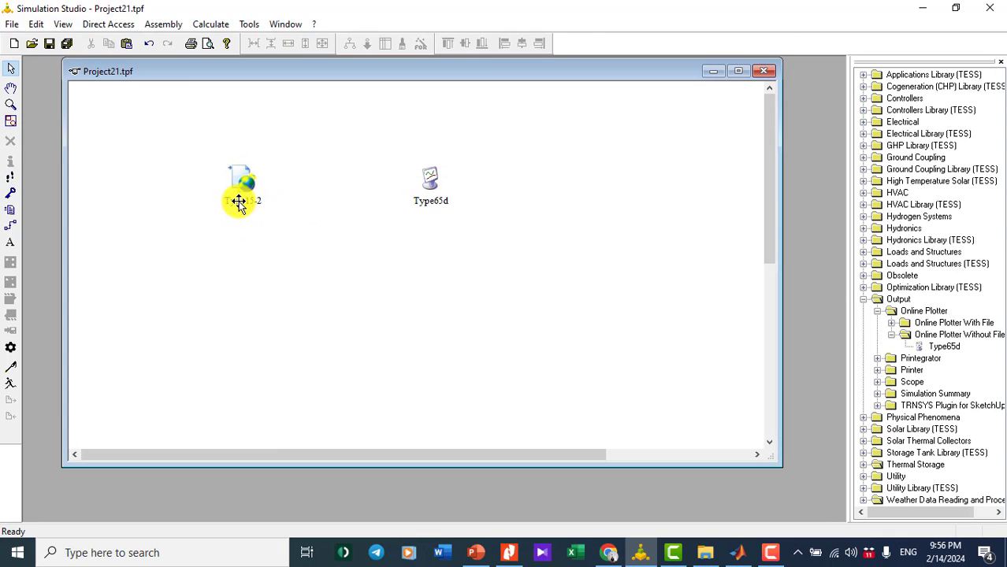
{"action": "left_click", "coordinate": [238, 197]}
{"action": "left_click", "coordinate": [235, 200]}
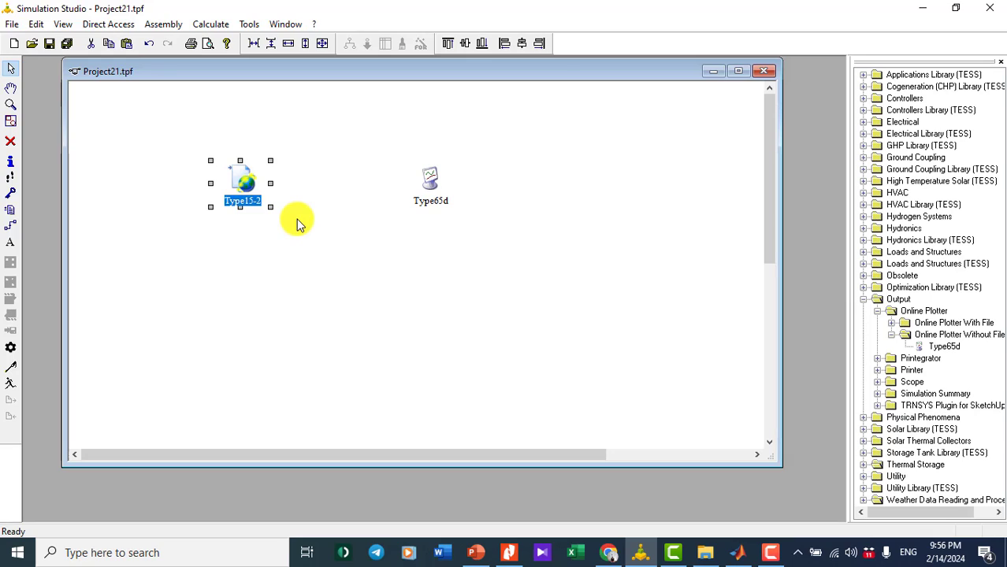
{"action": "type", "text": "Weather data"}
{"action": "left_click", "coordinate": [390, 275]}
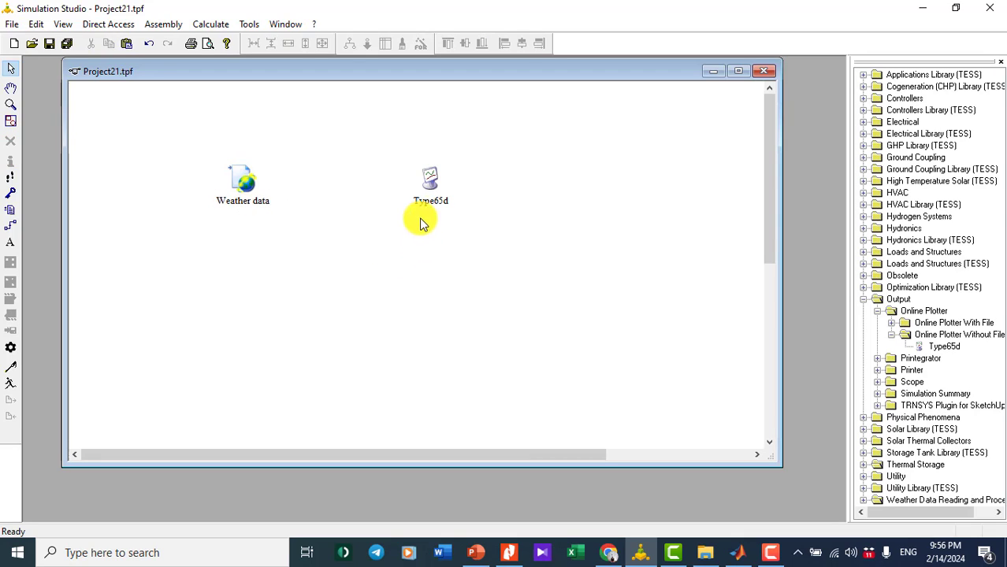
- Rename the Type65d plotter component to 'Plot'
{"action": "left_click", "coordinate": [428, 201]}
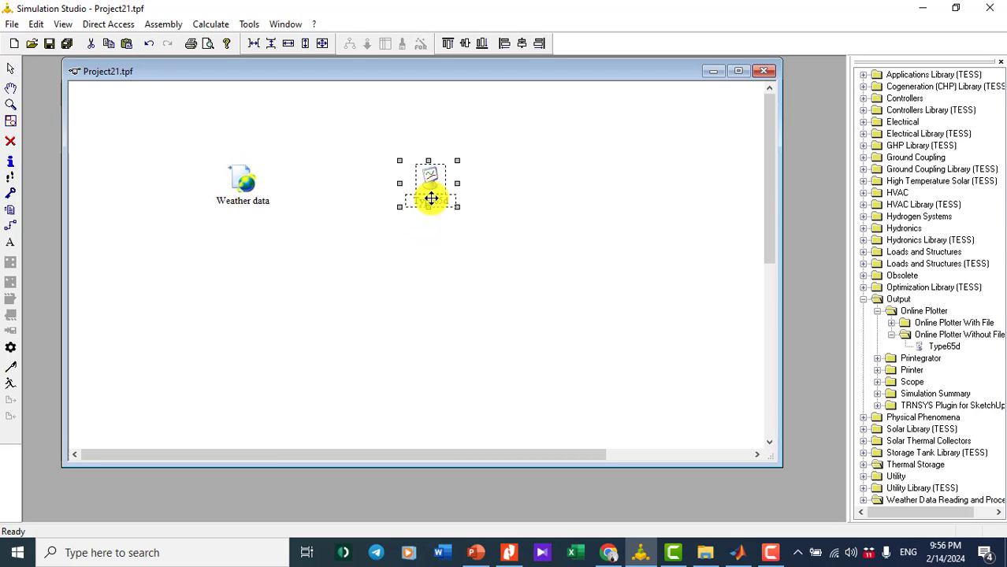
{"action": "left_click", "coordinate": [421, 201]}
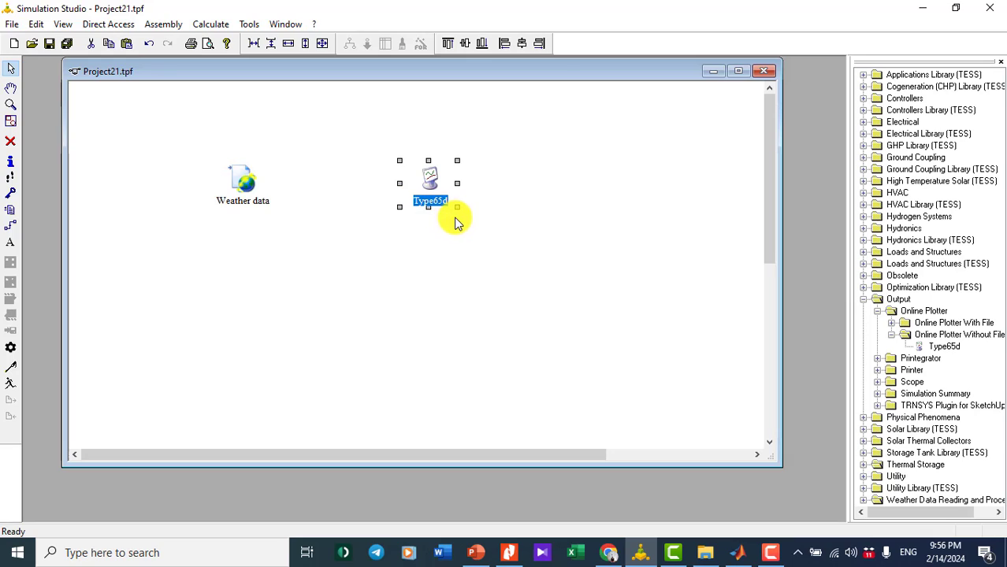
{"action": "type", "text": "Plot"}
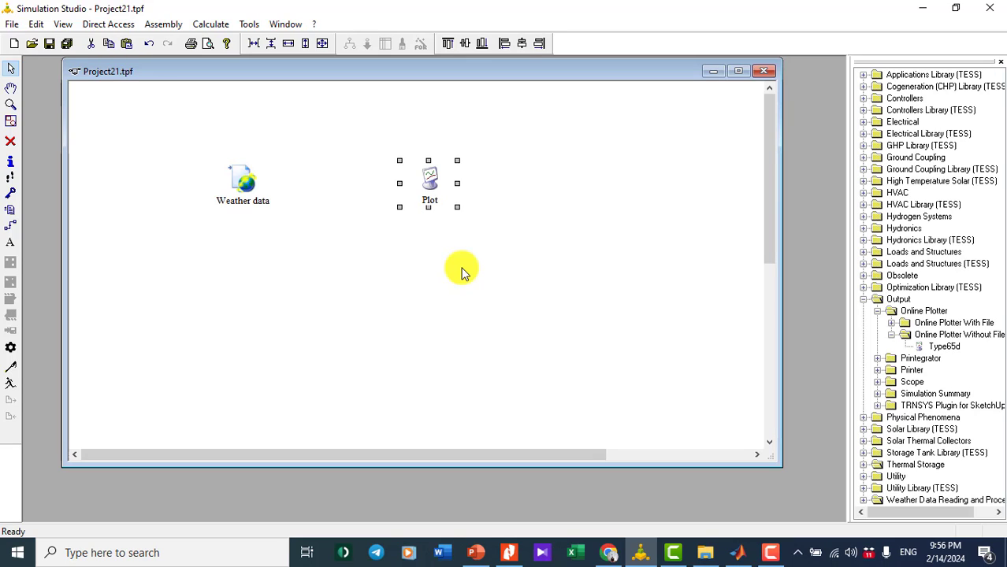
{"action": "left_click", "coordinate": [481, 275]}
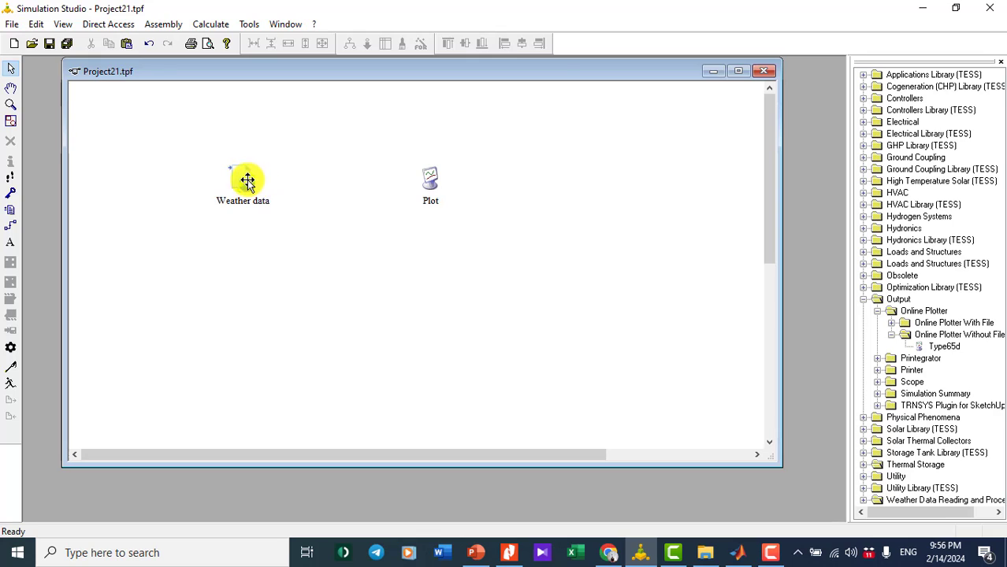
- With the Link tool, draw a connection from Weather data to Plot
{"action": "left_click", "coordinate": [11, 227]}
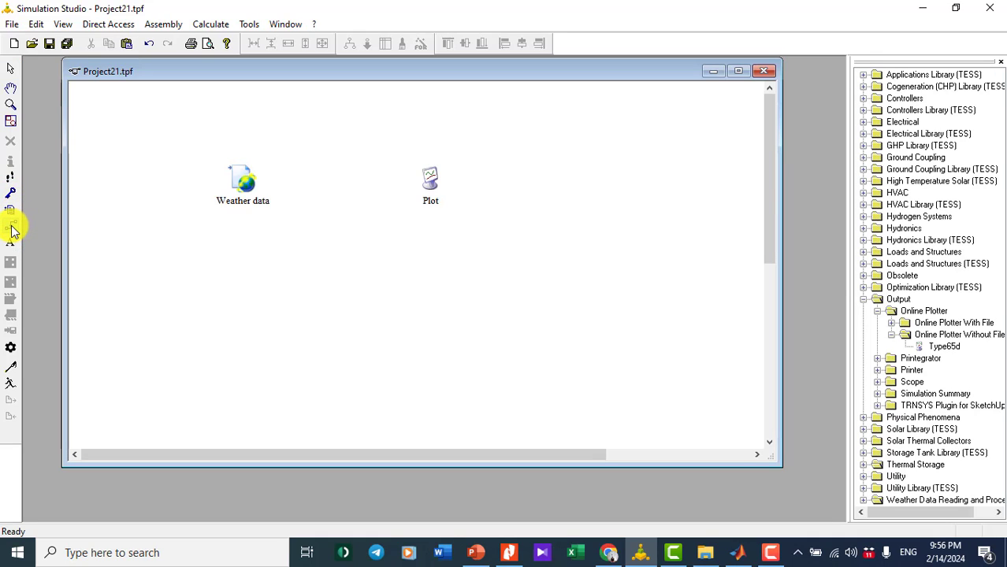
{"action": "left_click_drag", "start_coordinate": [258, 181], "coordinate": [442, 186]}
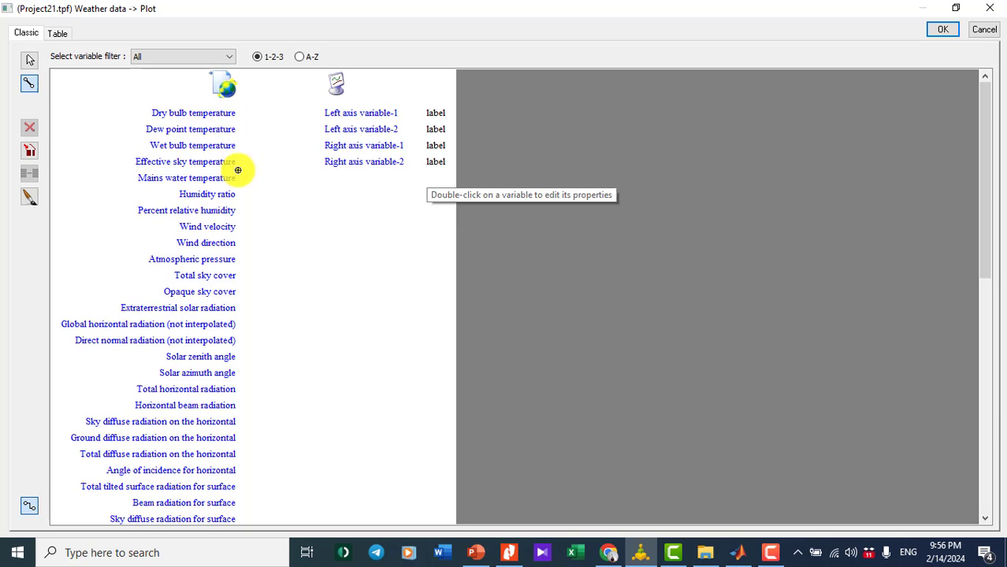
- Map Dry bulb temperature to Left axis variable-1 and Wind velocity to Right axis variable-1, then confirm
{"action": "scroll", "coordinate": [250, 298], "scroll_direction": "down", "scroll_amount": 1}
{"action": "scroll", "coordinate": [249, 298], "scroll_direction": "down", "scroll_amount": 5}
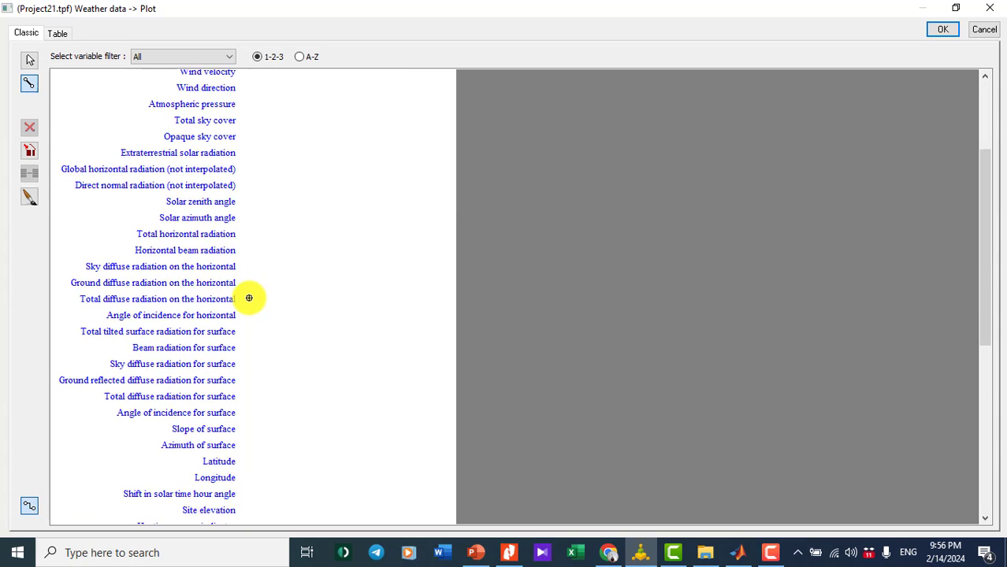
{"action": "scroll", "coordinate": [249, 297], "scroll_direction": "up", "scroll_amount": 4}
{"action": "scroll", "coordinate": [249, 298], "scroll_direction": "up", "scroll_amount": 3}
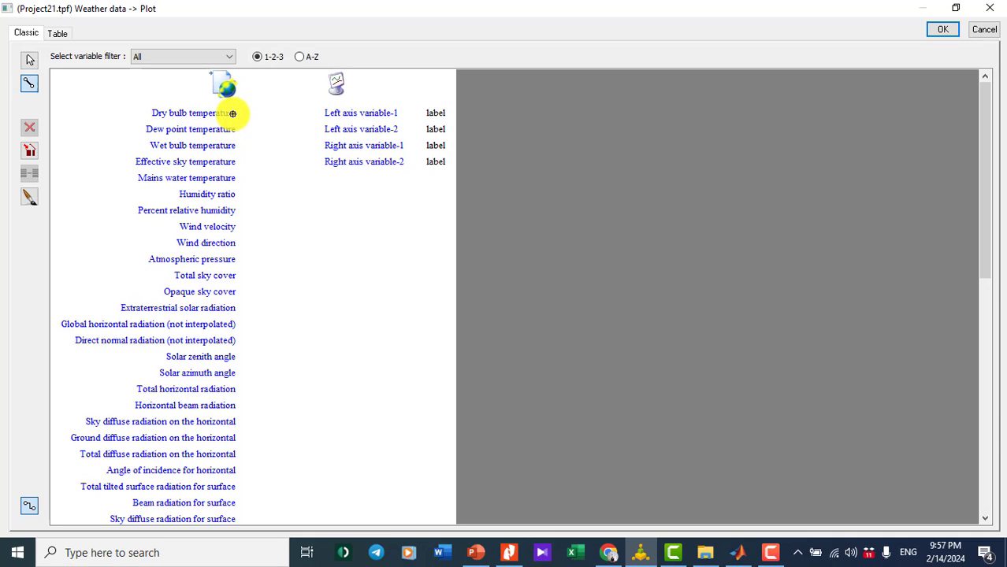
{"action": "left_click_drag", "start_coordinate": [233, 113], "coordinate": [350, 115]}
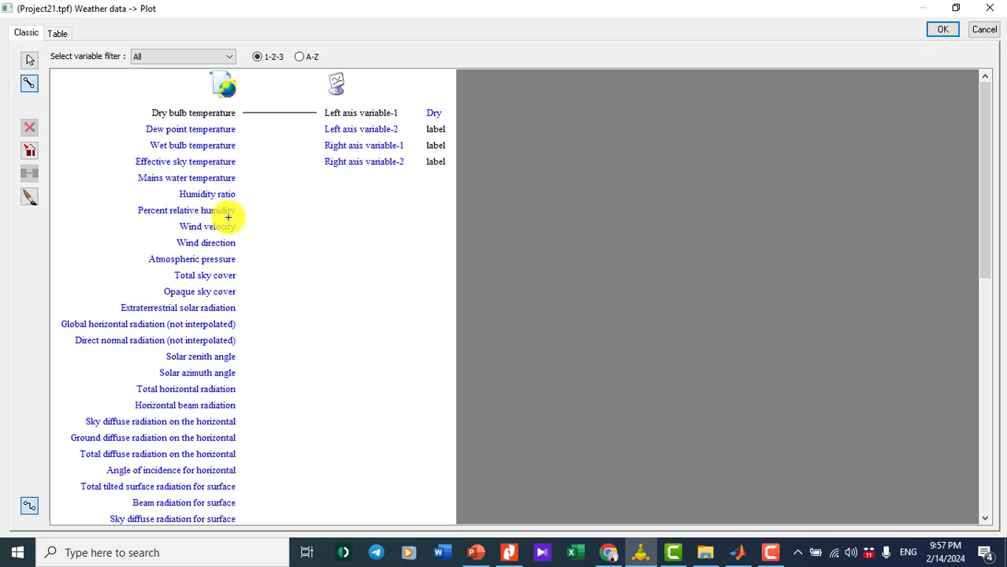
{"action": "left_click_drag", "start_coordinate": [232, 227], "coordinate": [354, 150]}
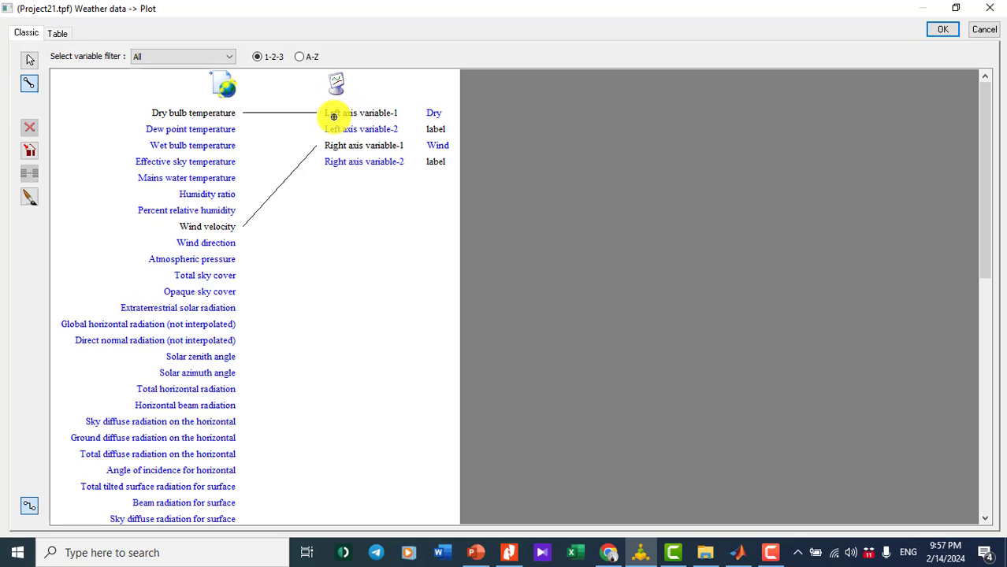
{"action": "left_click", "coordinate": [942, 32]}
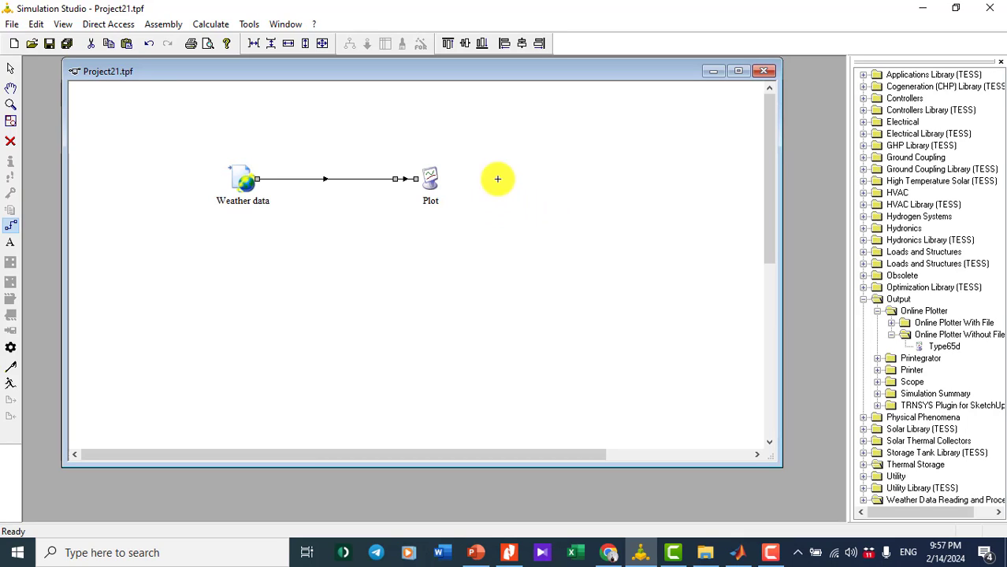
- Return to the Select tool and open the Plot component's Parameter window
{"action": "left_click", "coordinate": [430, 179]}
{"action": "left_click", "coordinate": [214, 180]}
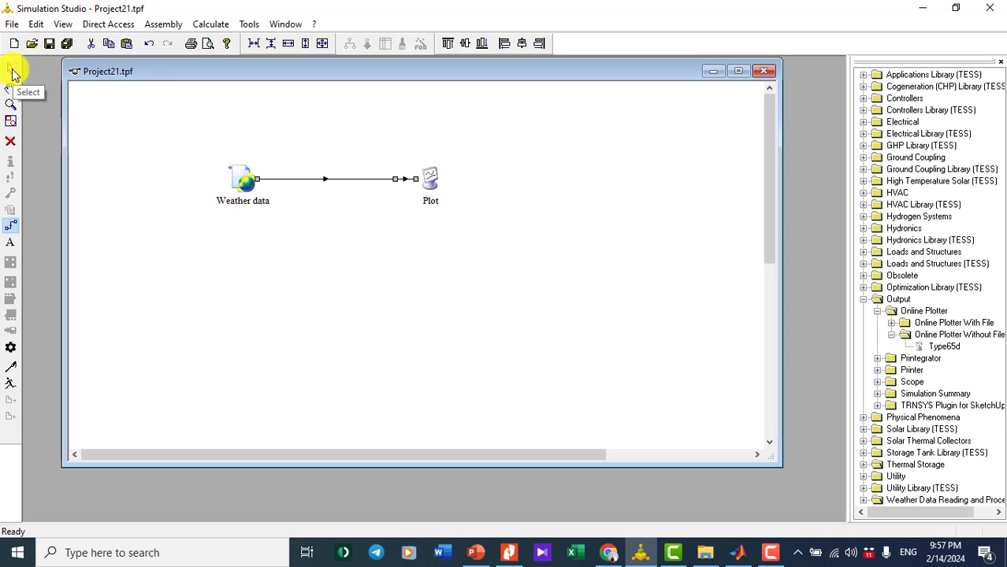
{"action": "left_click", "coordinate": [12, 72]}
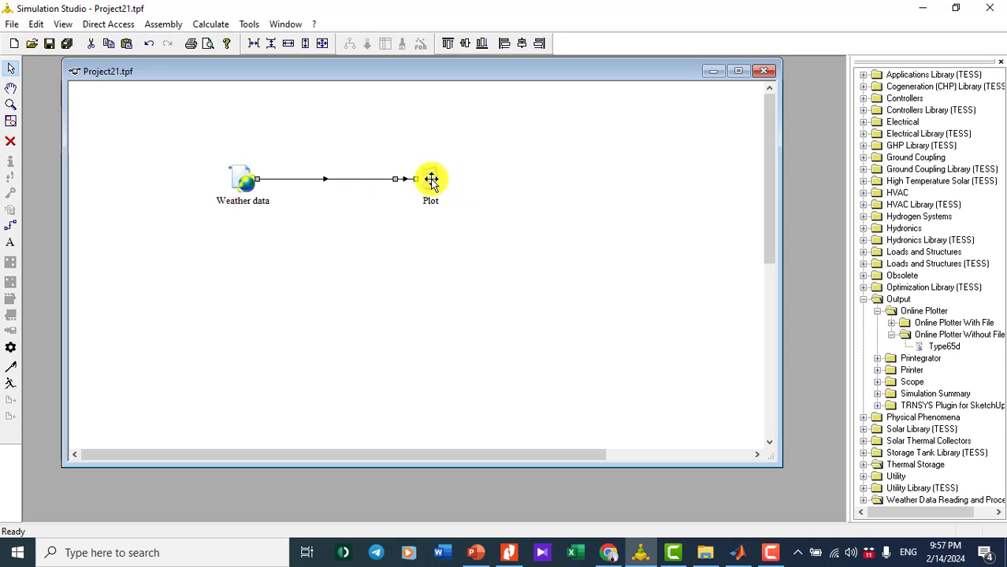
{"action": "double_click", "coordinate": [434, 178]}
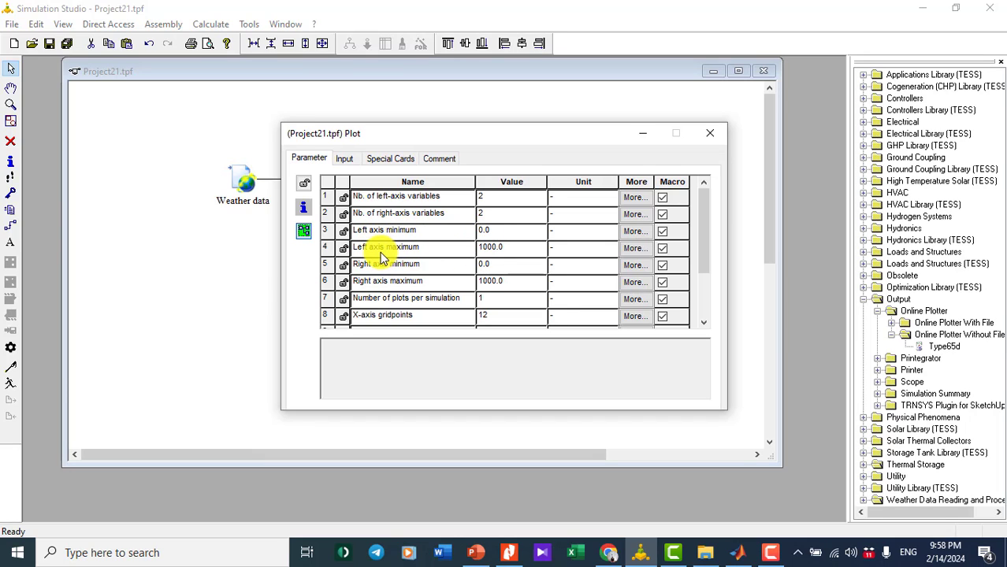
- Set the left axis maximum to 35 and the right axis maximum to 20, then view Special Cards
{"action": "left_click", "coordinate": [505, 249]}
{"action": "left_click_drag", "start_coordinate": [482, 249], "coordinate": [516, 252]}
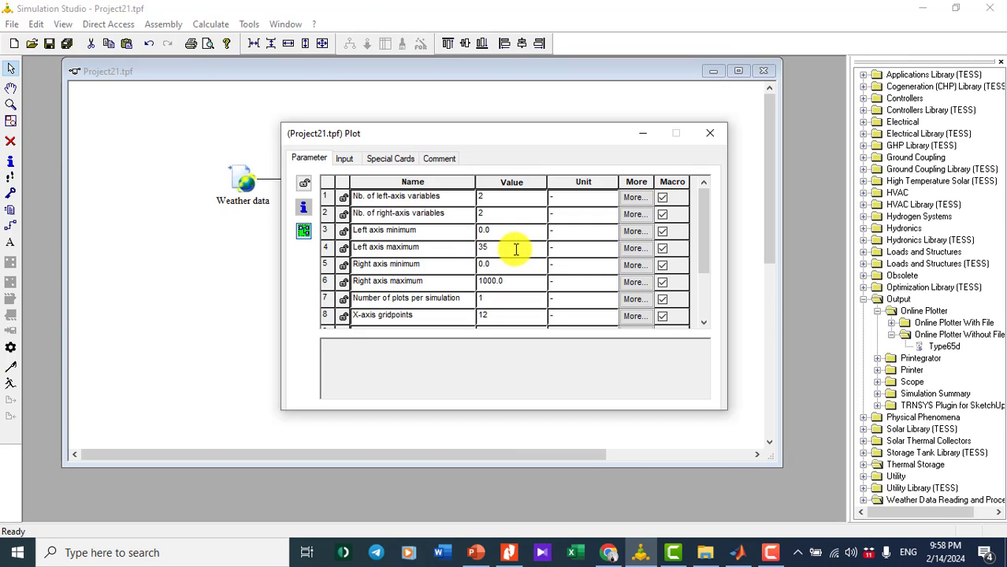
{"action": "left_click", "coordinate": [509, 282]}
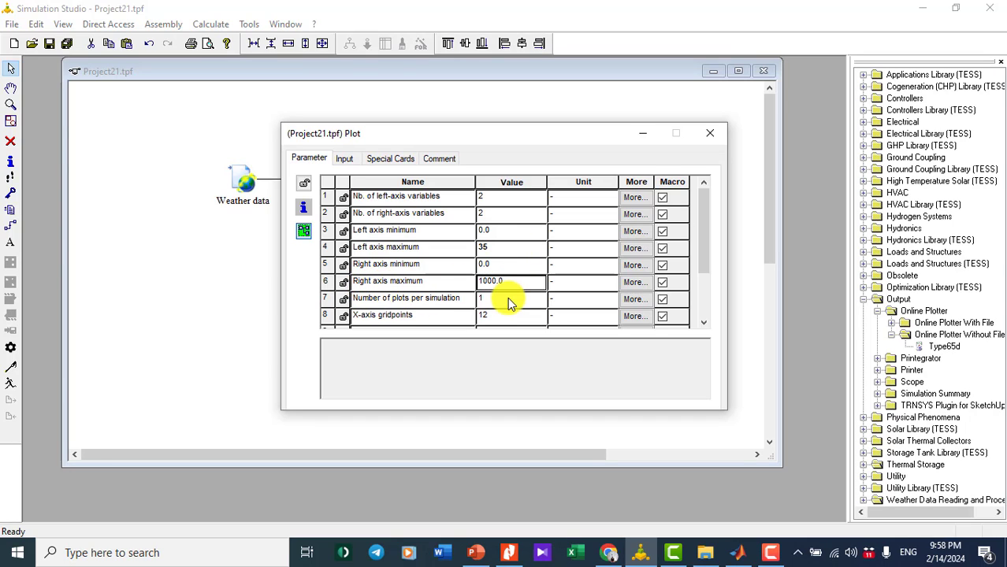
{"action": "left_click_drag", "start_coordinate": [506, 282], "coordinate": [459, 278]}
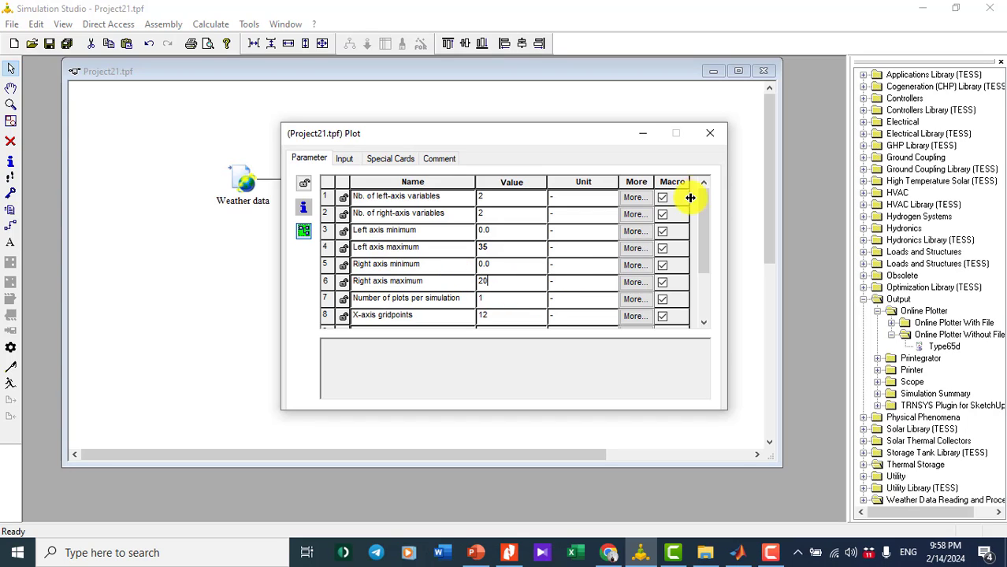
{"action": "left_click", "coordinate": [385, 162]}
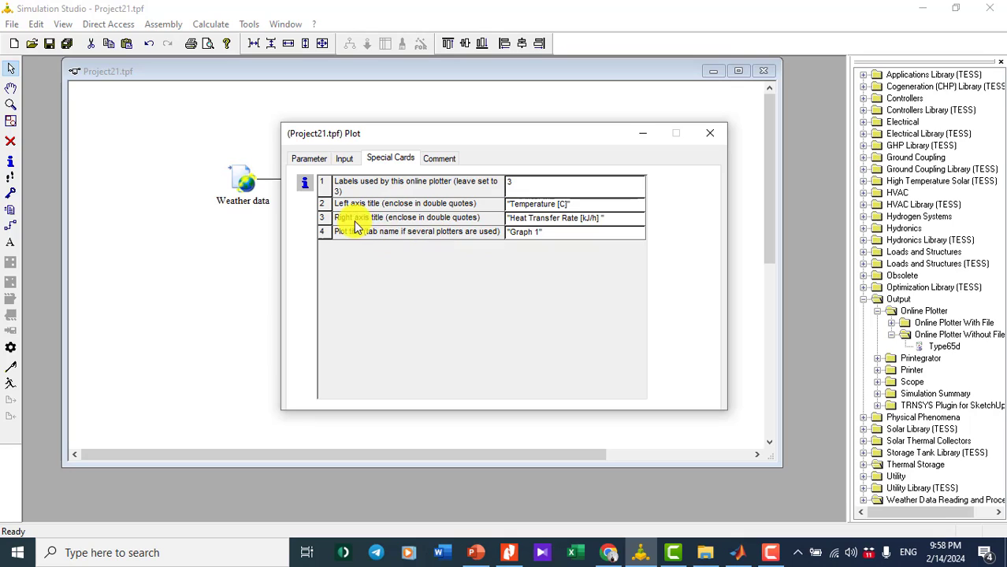
- Rename the plot's right axis title to 'Wind velocity [m/s]' and close the plotter settings
{"action": "left_click", "coordinate": [518, 220]}
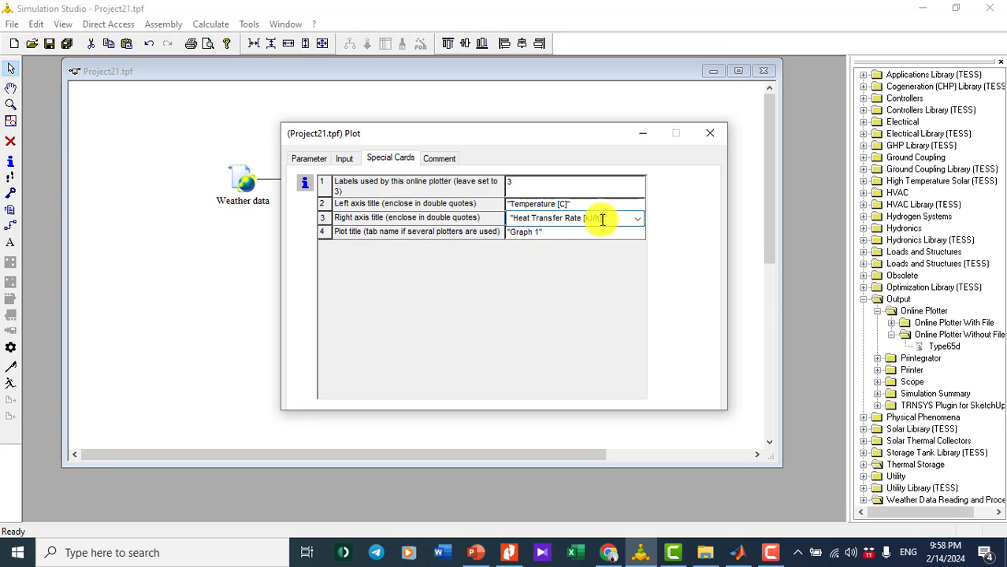
{"action": "left_click_drag", "start_coordinate": [602, 220], "coordinate": [512, 220]}
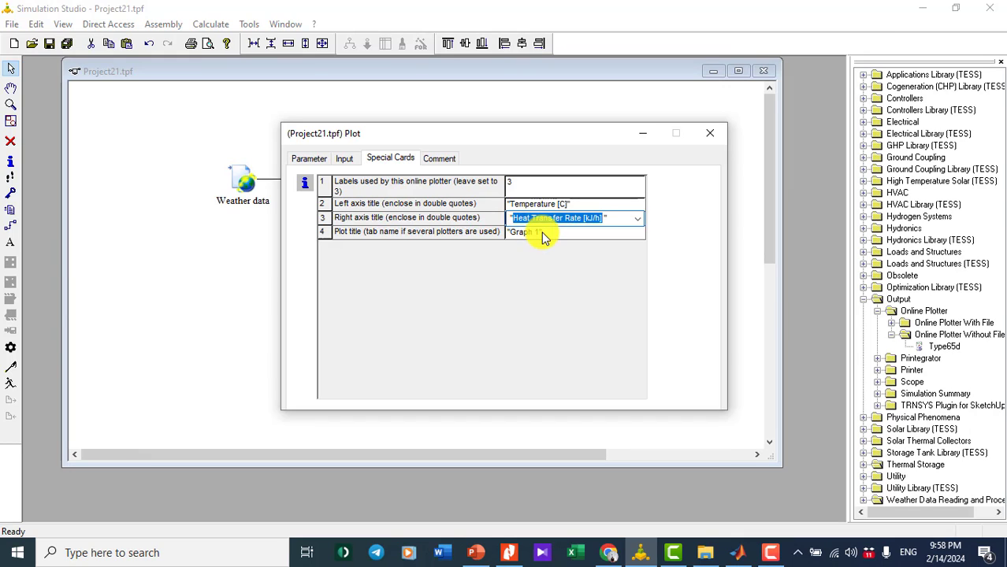
{"action": "type", "text": "Wind velocity [m/s"}
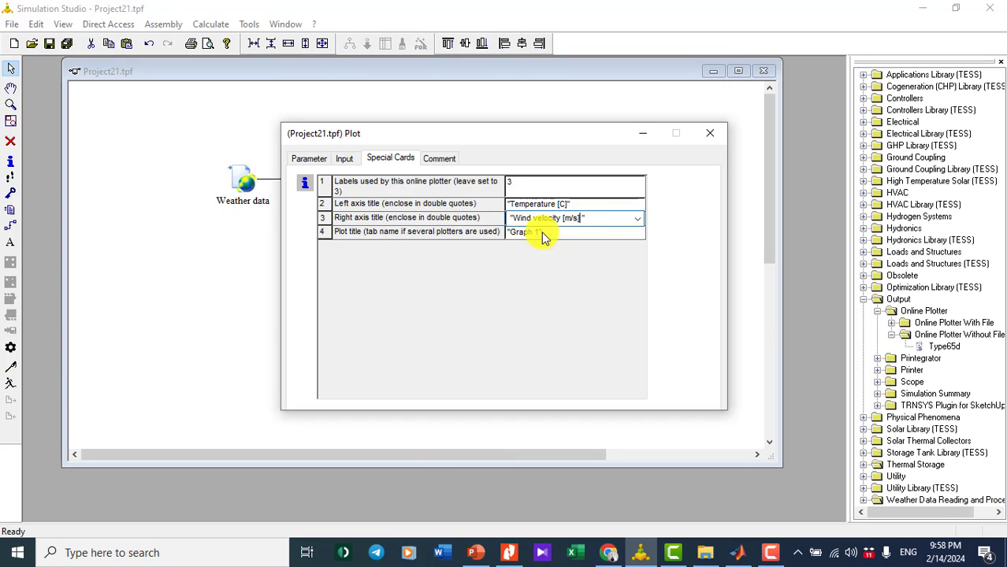
{"action": "left_click", "coordinate": [708, 136]}
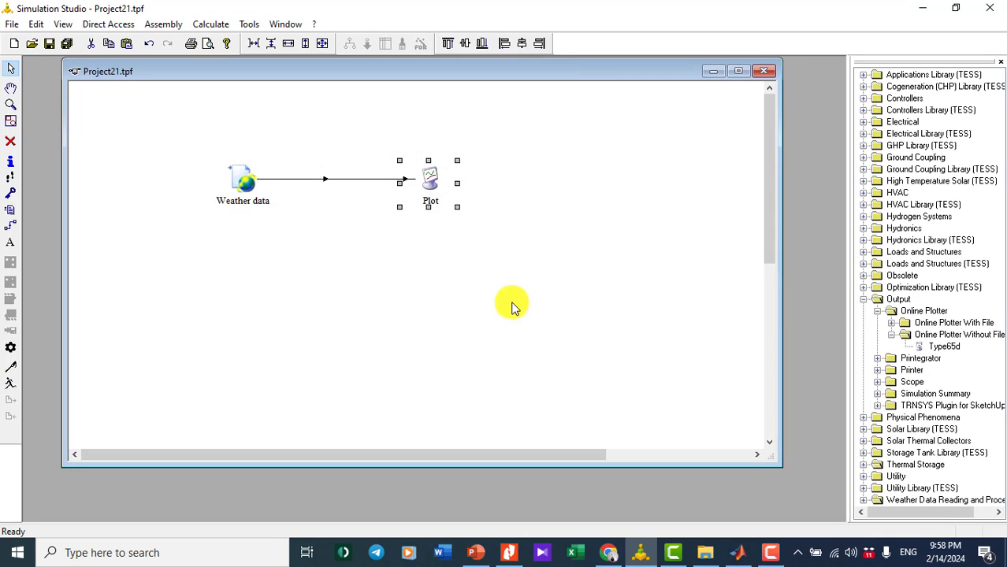
{"action": "left_click", "coordinate": [512, 307]}
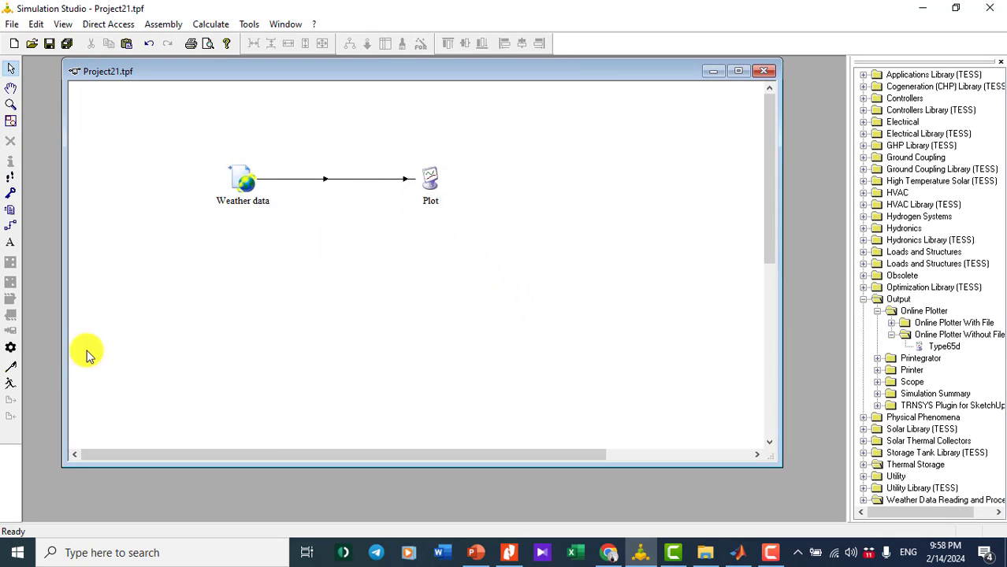
- Change the simulation stop time from 168 to 8760 hr and the time step from 0.125 to 1 hr
{"action": "left_click", "coordinate": [11, 351]}
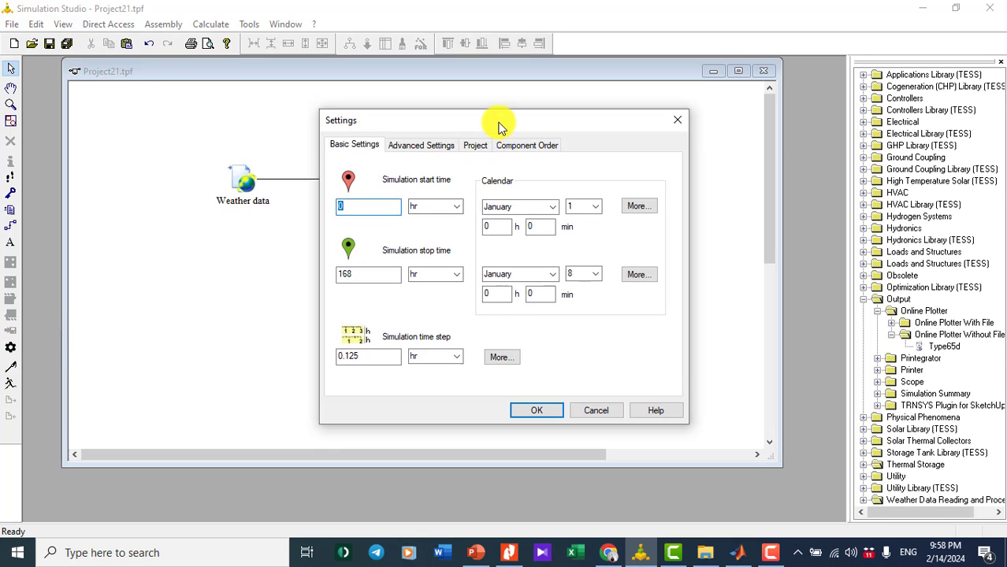
{"action": "left_click_drag", "start_coordinate": [533, 124], "coordinate": [685, 130]}
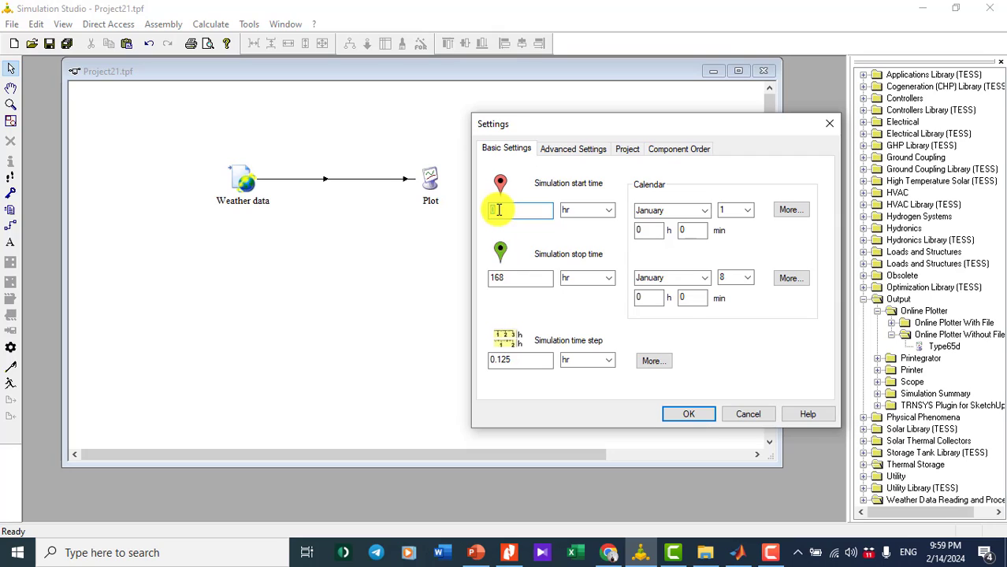
{"action": "left_click", "coordinate": [522, 279]}
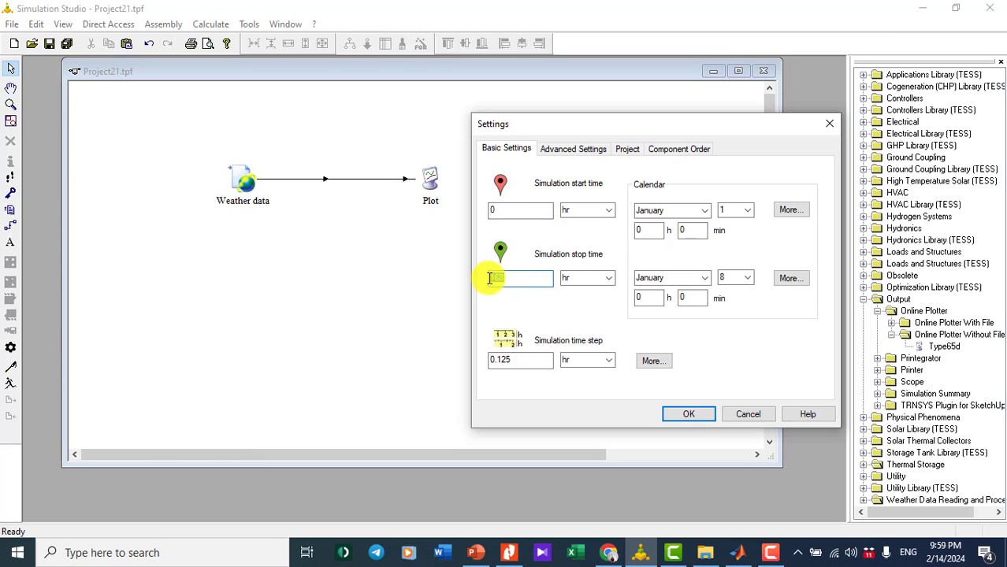
{"action": "left_click_drag", "start_coordinate": [490, 279], "coordinate": [530, 283]}
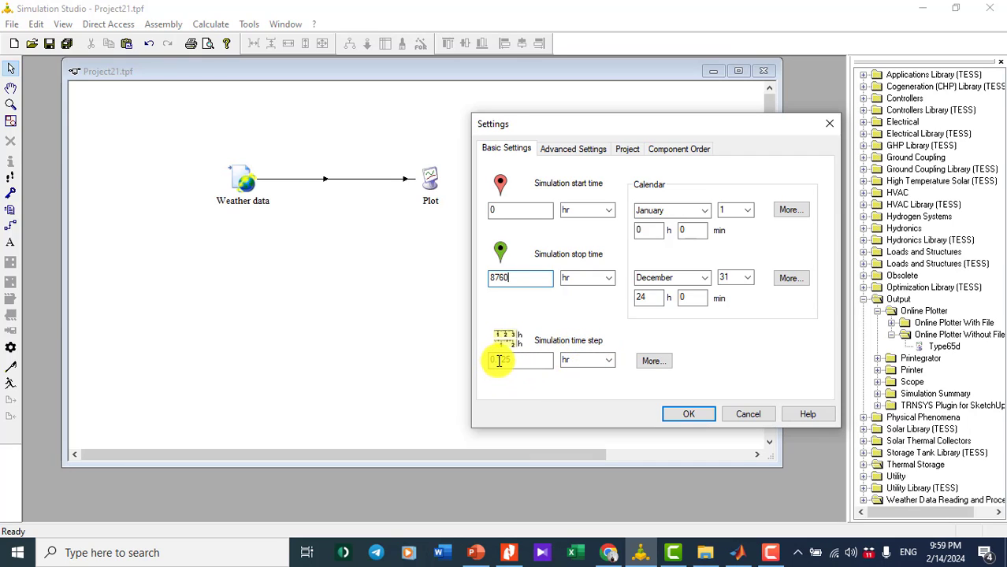
{"action": "left_click_drag", "start_coordinate": [508, 360], "coordinate": [481, 359]}
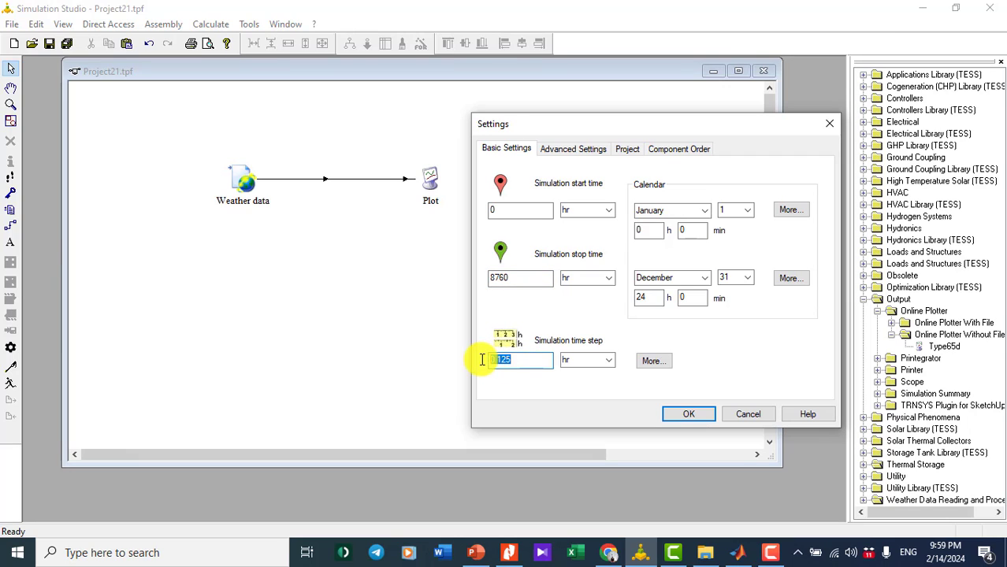
{"action": "type", "text": "1"}
{"action": "left_click", "coordinate": [688, 418]}
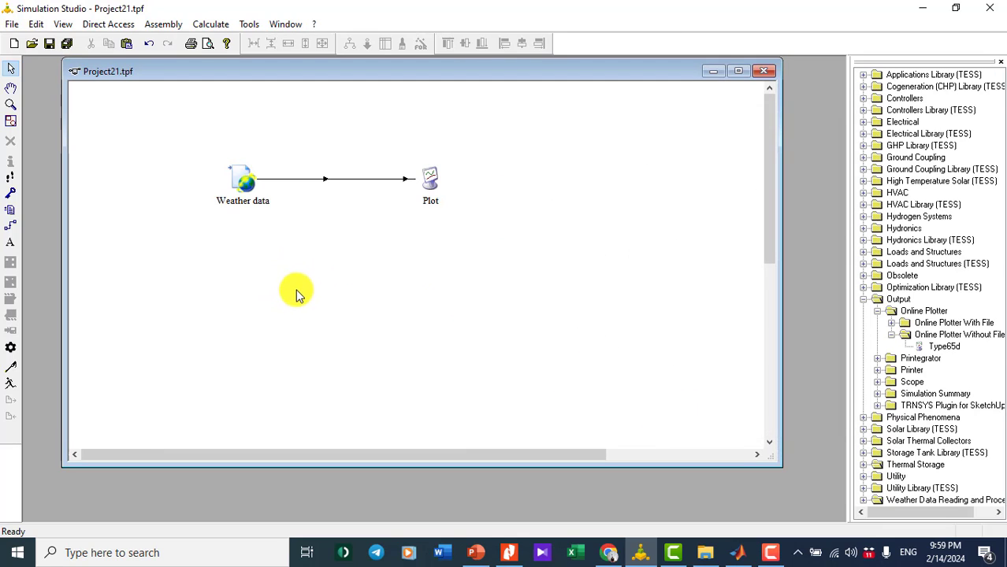
- Run the 8760-hour simulation and keep the online plotter open after calculations finish
{"action": "left_click", "coordinate": [11, 386]}
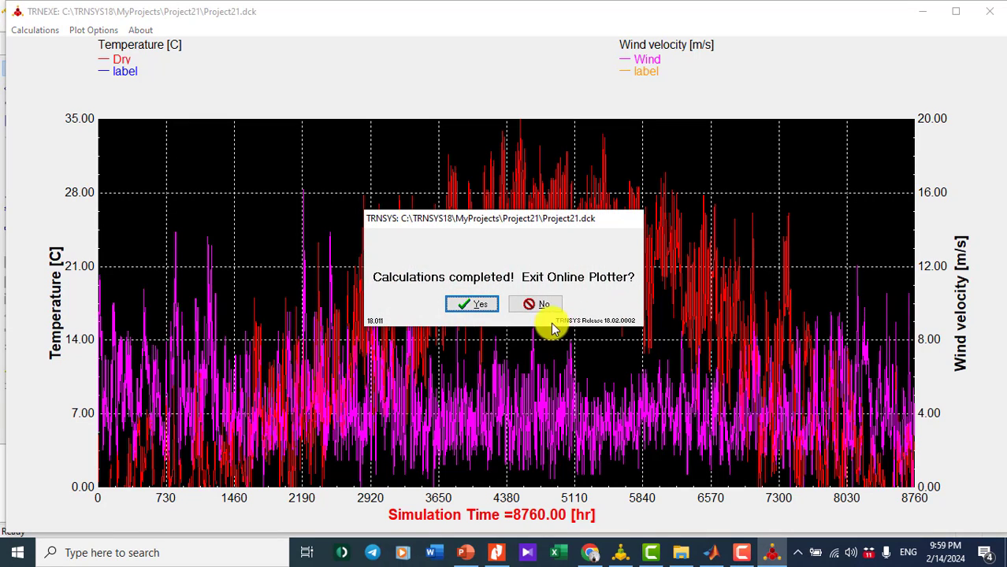
{"action": "left_click", "coordinate": [532, 305]}
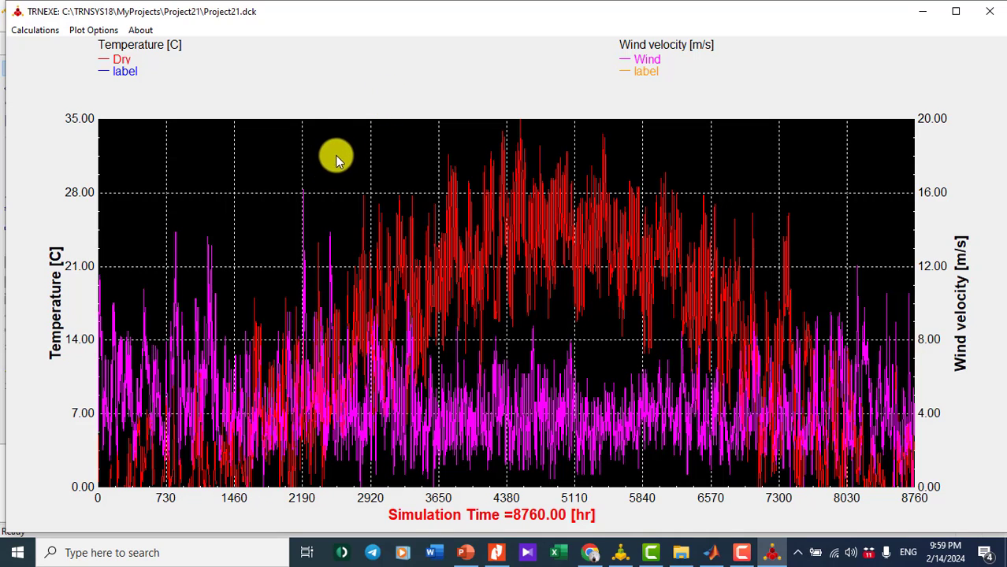
{"action": "left_click", "coordinate": [87, 35]}
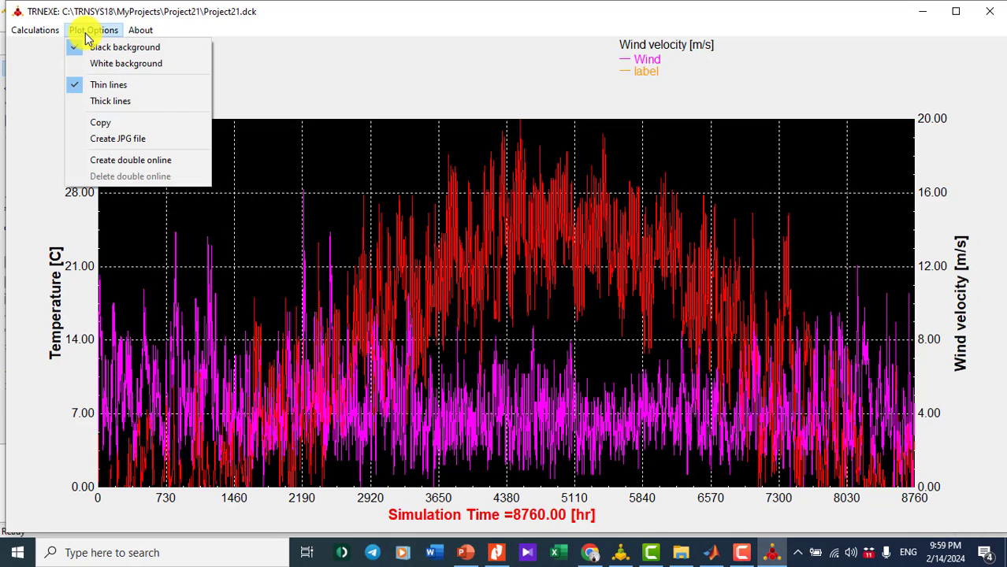
- Give the plot a white background, hide the dry bulb temperature curve, and open the left axis scaling
{"action": "left_click", "coordinate": [111, 66]}
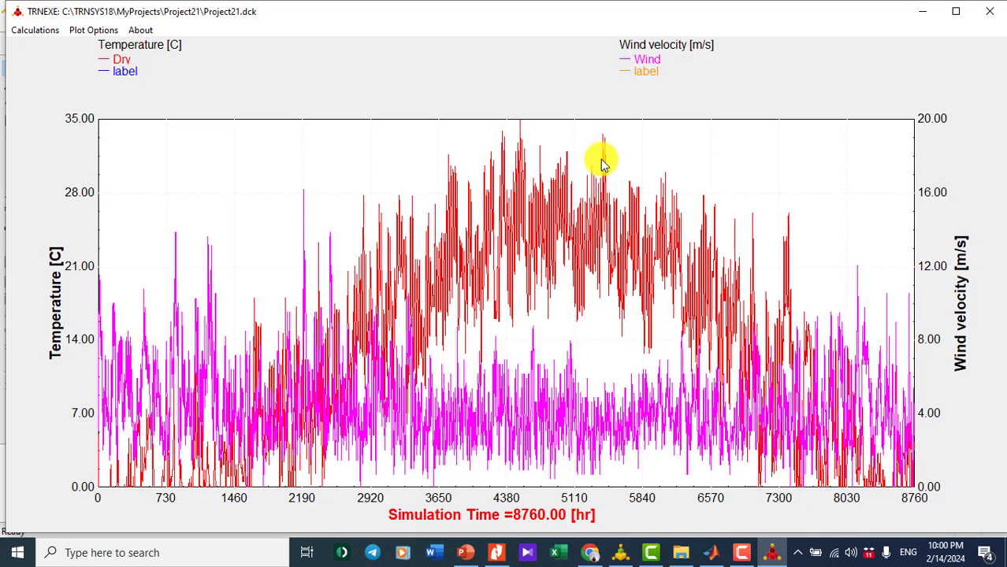
{"action": "left_click", "coordinate": [645, 63]}
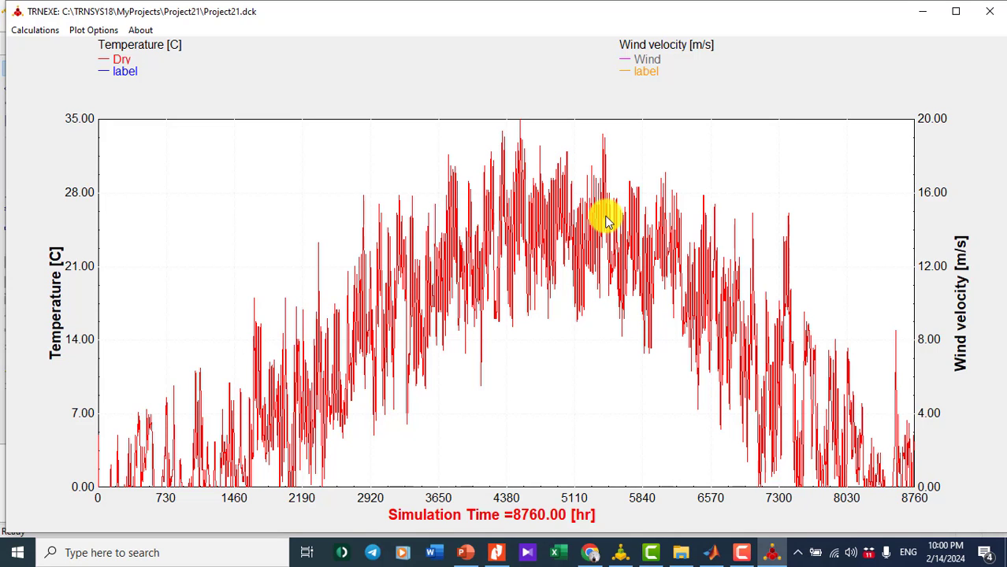
{"action": "left_click", "coordinate": [123, 63]}
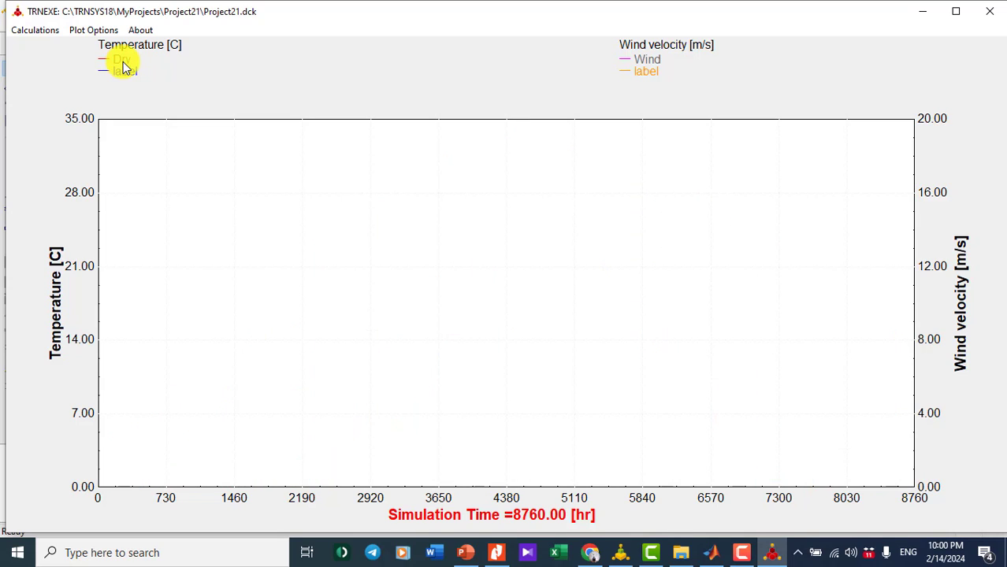
{"action": "left_click", "coordinate": [643, 61]}
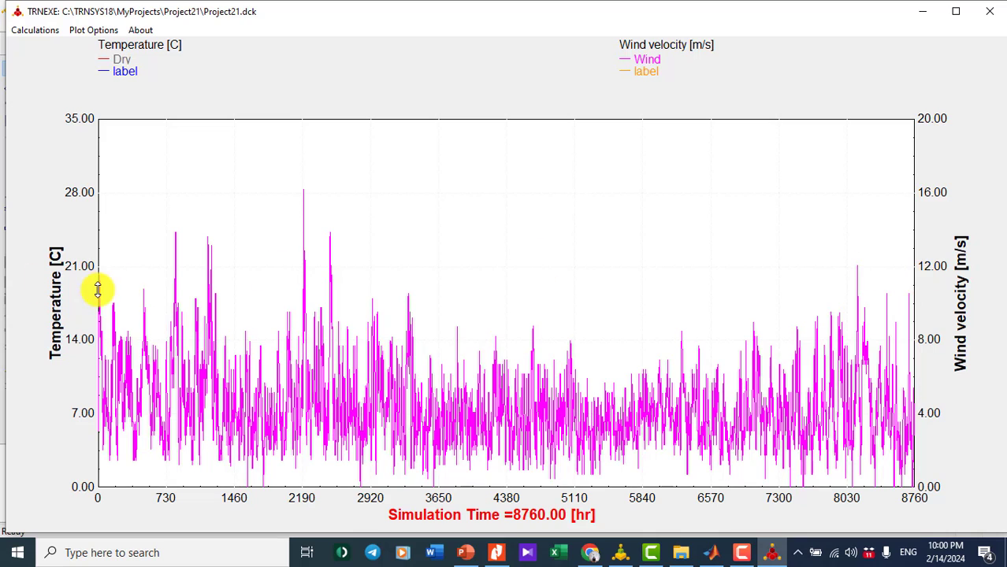
{"action": "left_click", "coordinate": [71, 192]}
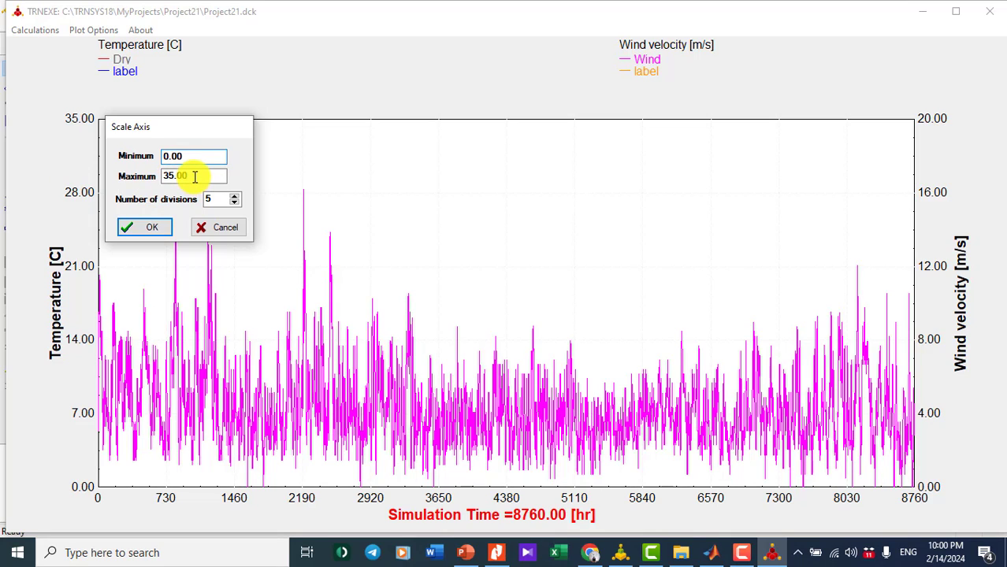
- Raise the temperature axis maximum from 35.00 to 40, then close the TRNEXE plot window
{"action": "left_click_drag", "start_coordinate": [194, 177], "coordinate": [139, 174]}
{"action": "key", "text": "BackSpace"}
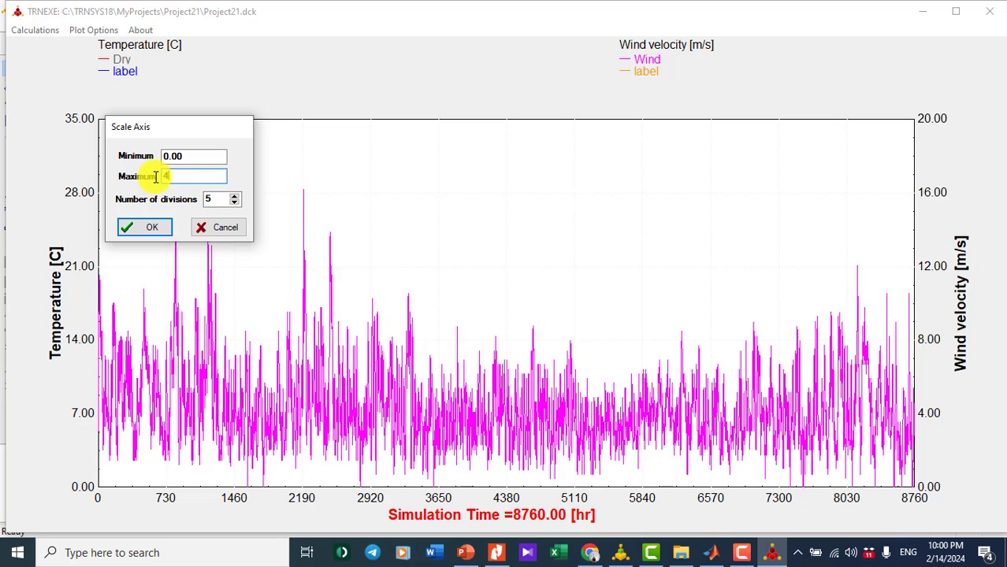
{"action": "type", "text": "40"}
{"action": "left_click", "coordinate": [141, 227]}
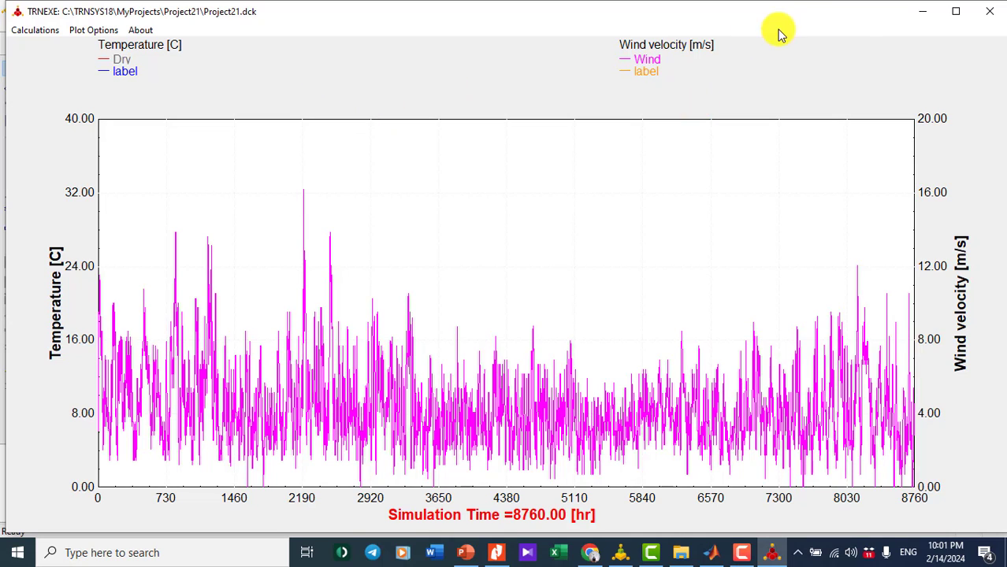
{"action": "left_click", "coordinate": [991, 13]}
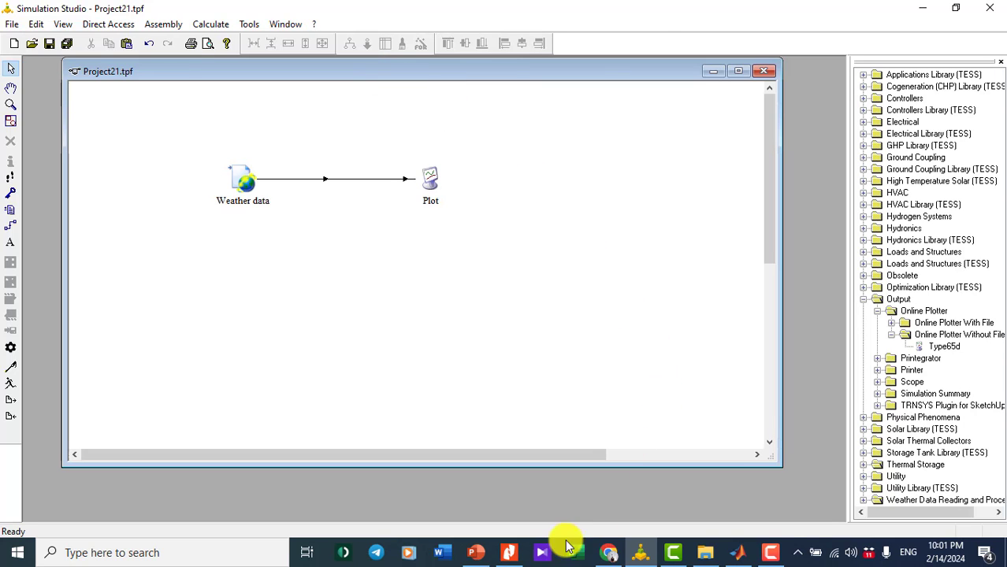
- Bring up slide 2, the I-V and P-V curve diagram, in 'Intro to TRNSYS-IV Curve.pptx'
{"action": "left_click", "coordinate": [474, 552]}
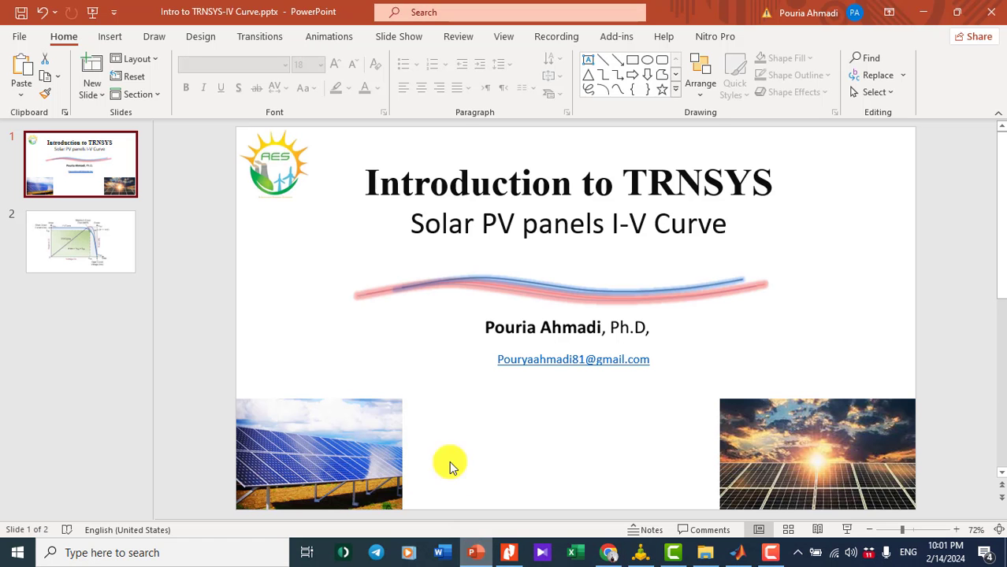
{"action": "left_click", "coordinate": [106, 244]}
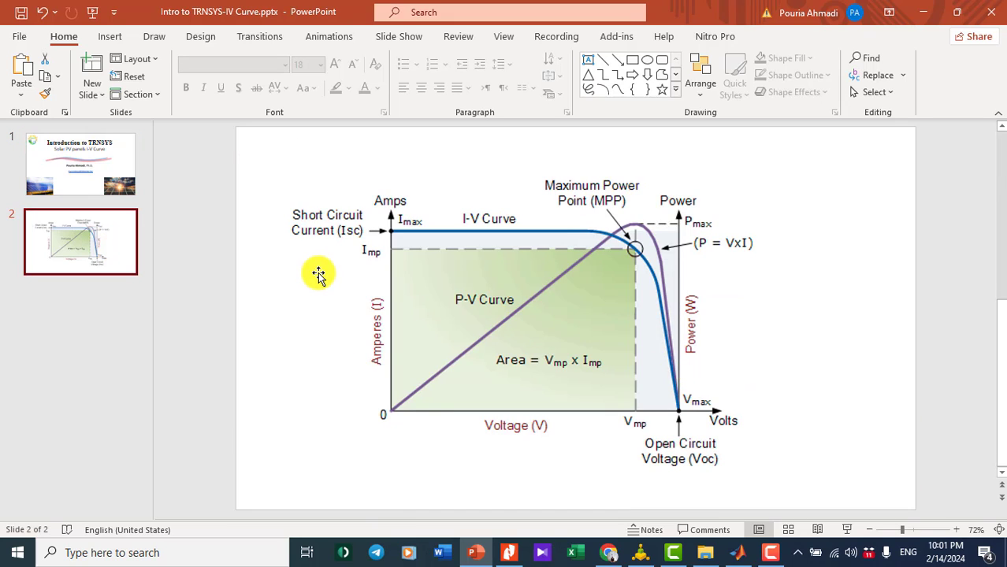
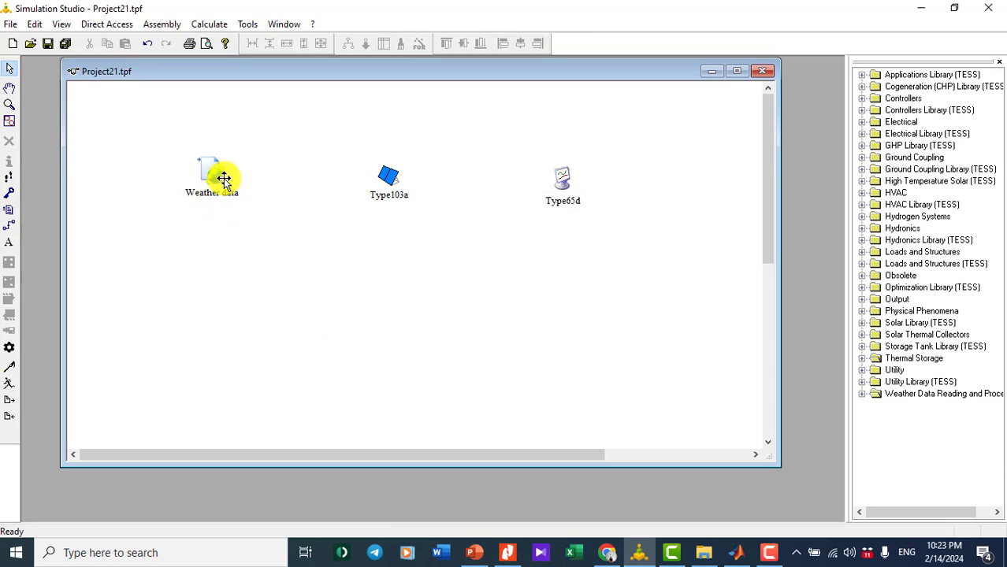
- Link Weather data to Type103a, feeding Dry bulb temperature into Ambient temperature
{"action": "left_click", "coordinate": [14, 234]}
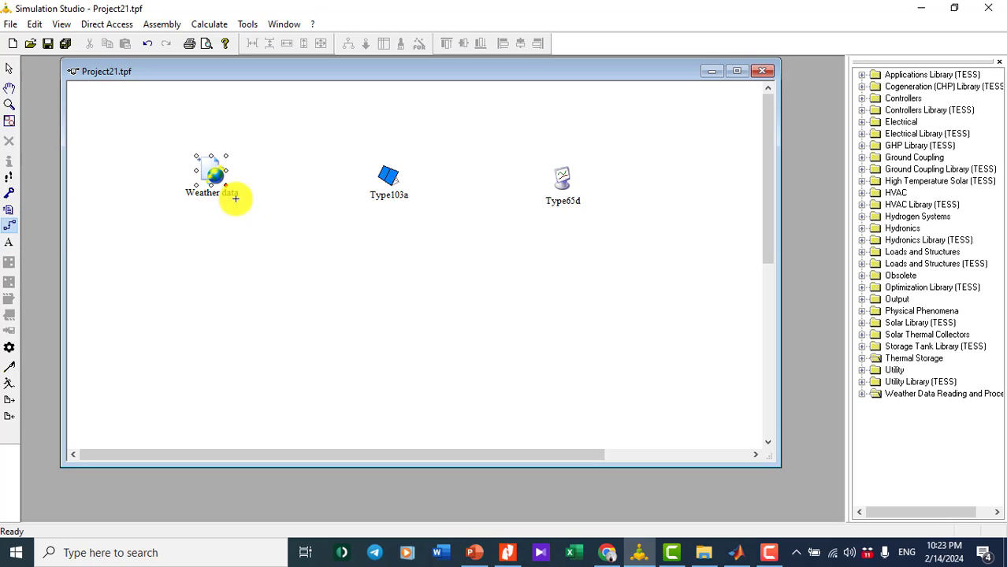
{"action": "left_click", "coordinate": [226, 164]}
{"action": "left_click", "coordinate": [379, 176]}
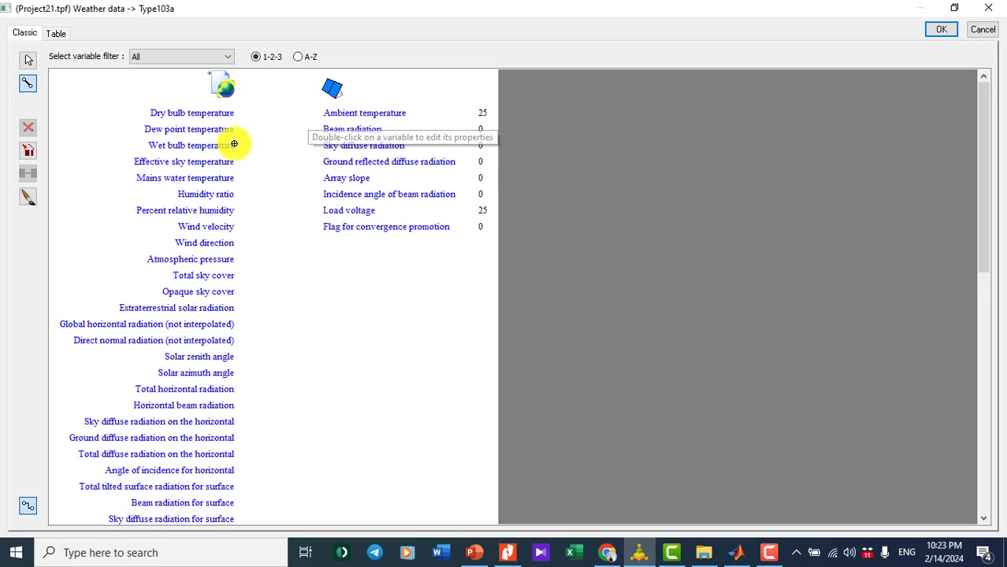
{"action": "left_click", "coordinate": [230, 114]}
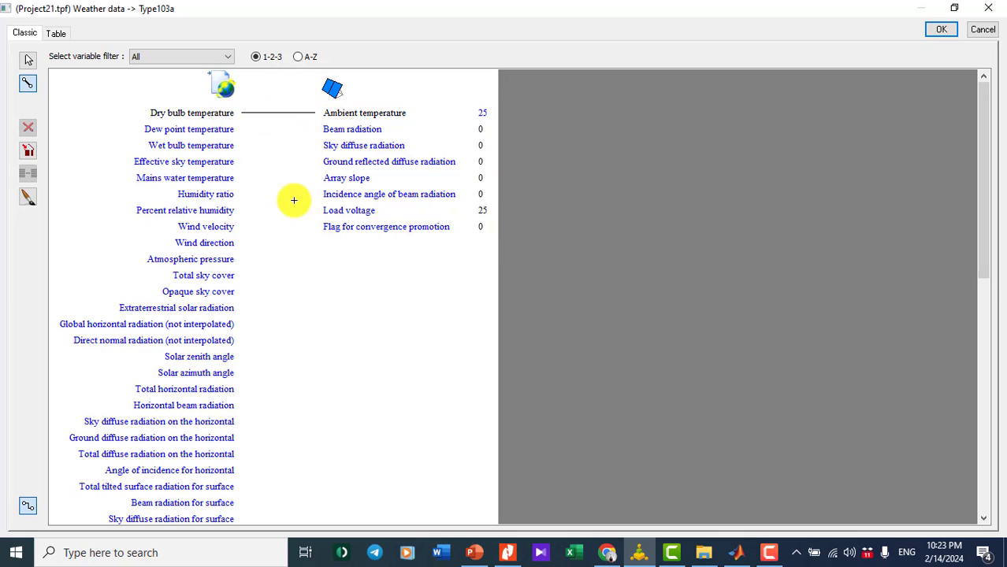
- Map the surface beam radiation and sky diffuse radiation into the panel's matching radiation inputs
{"action": "scroll", "coordinate": [265, 261], "scroll_direction": "down", "scroll_amount": 2}
{"action": "scroll", "coordinate": [265, 262], "scroll_direction": "down", "scroll_amount": 3}
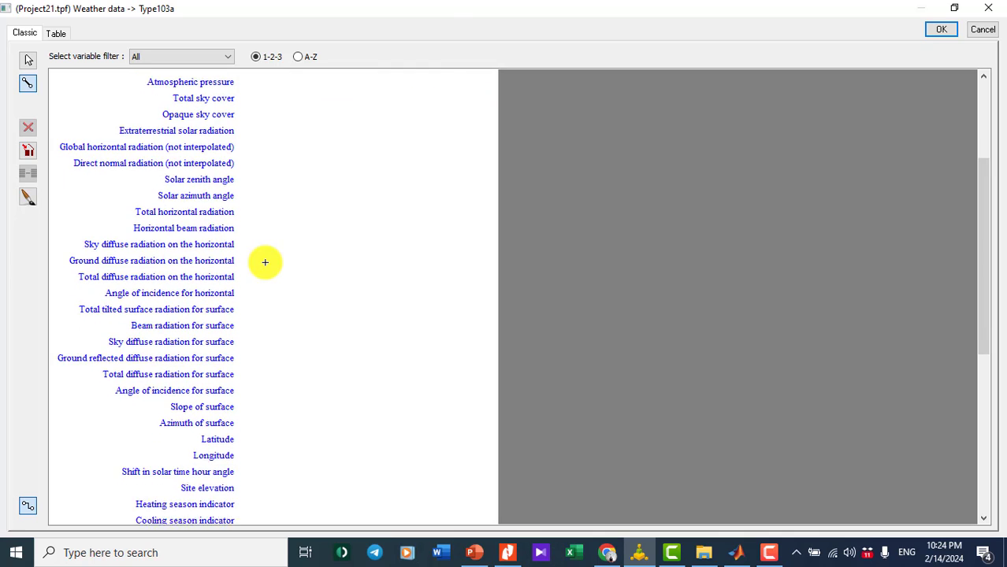
{"action": "scroll", "coordinate": [266, 262], "scroll_direction": "down", "scroll_amount": 1}
{"action": "scroll", "coordinate": [265, 263], "scroll_direction": "up", "scroll_amount": 2}
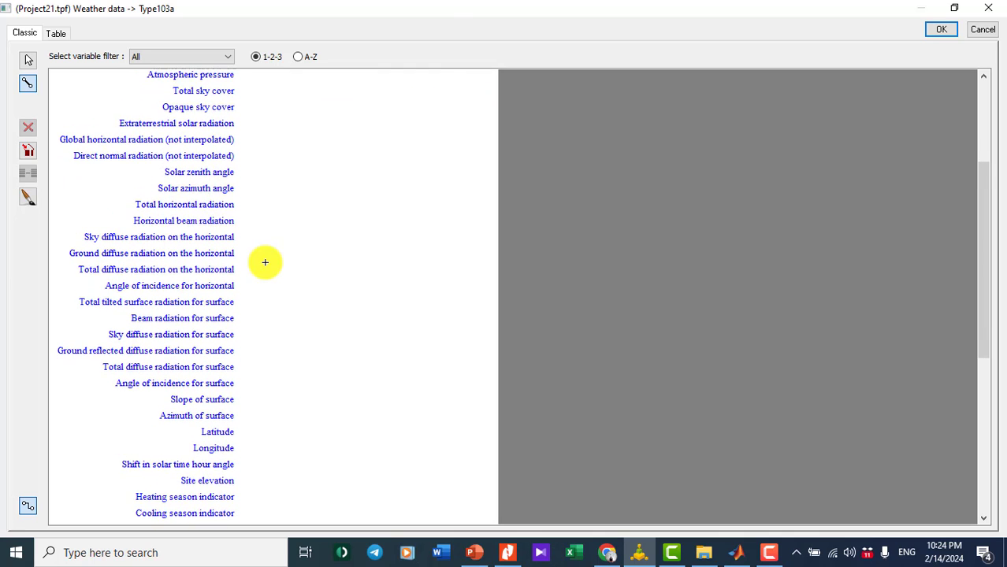
{"action": "left_click", "coordinate": [224, 333]}
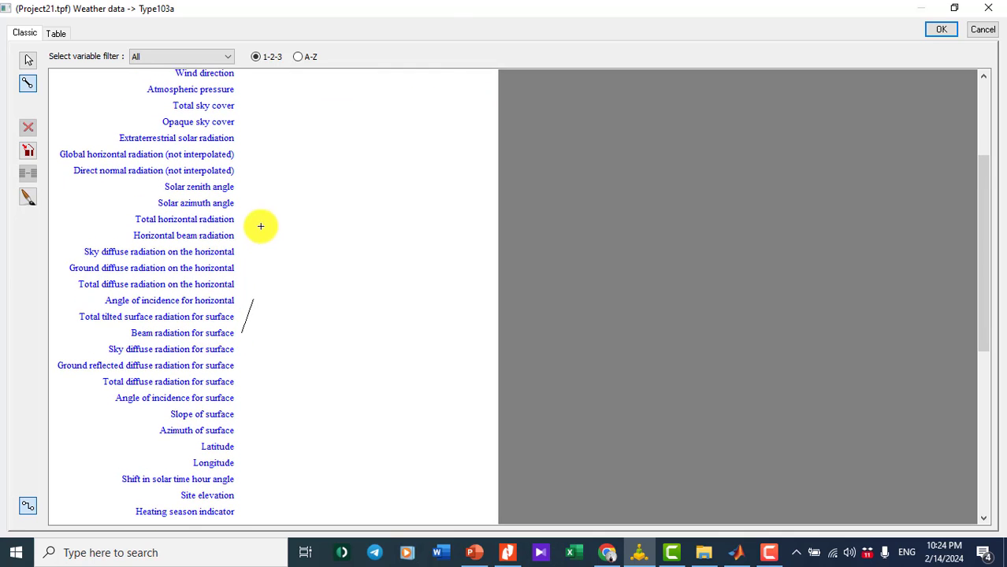
{"action": "scroll", "coordinate": [282, 216], "scroll_direction": "up", "scroll_amount": 5}
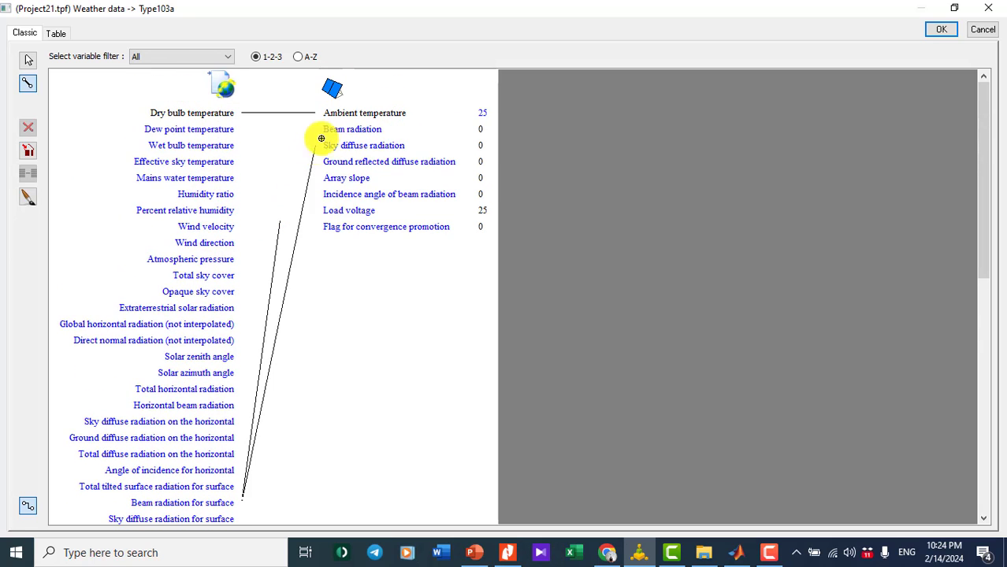
{"action": "left_click", "coordinate": [326, 129]}
{"action": "scroll", "coordinate": [321, 225], "scroll_direction": "down", "scroll_amount": 6}
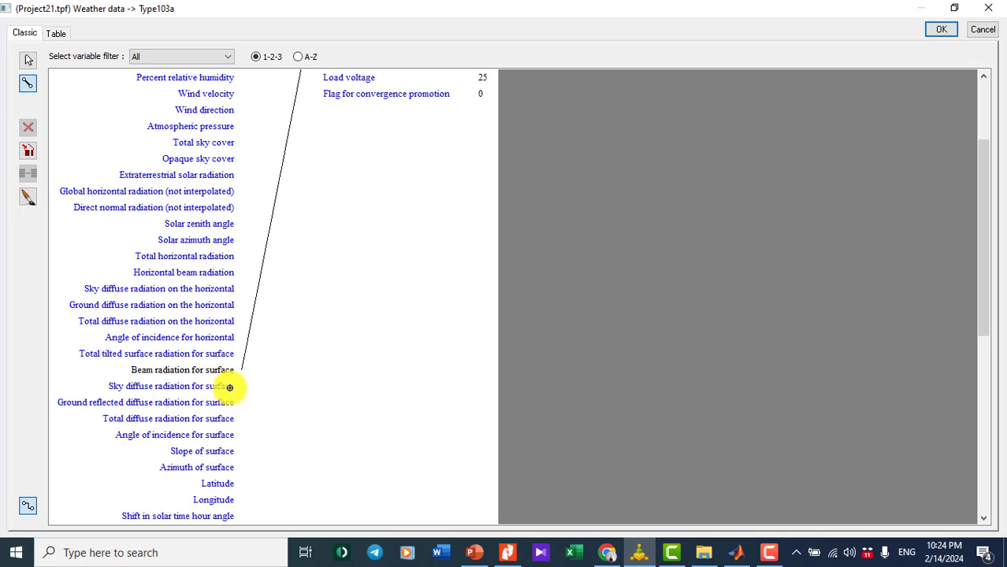
{"action": "scroll", "coordinate": [319, 214], "scroll_direction": "up", "scroll_amount": 6}
{"action": "scroll", "coordinate": [315, 218], "scroll_direction": "up", "scroll_amount": 1}
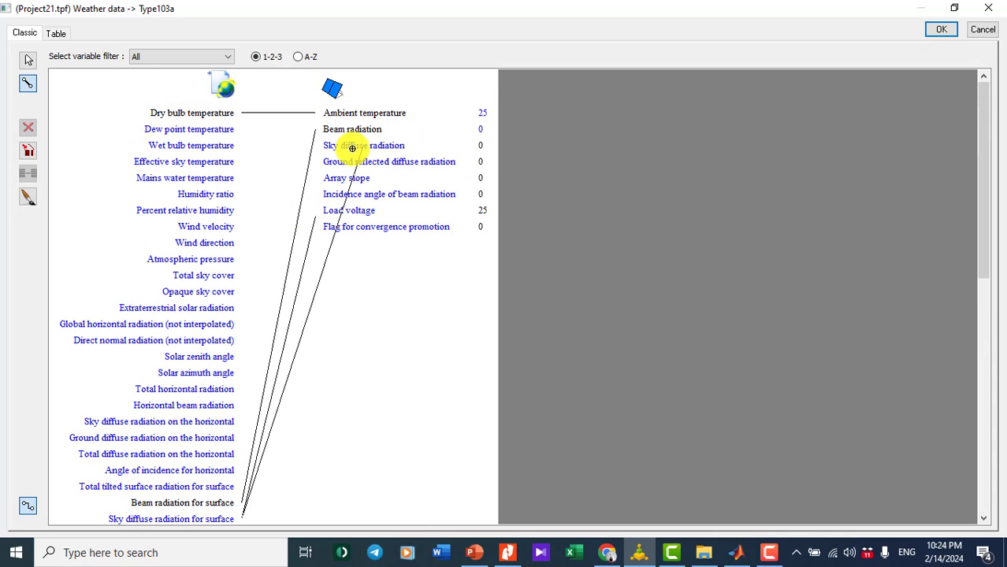
{"action": "left_click", "coordinate": [354, 145]}
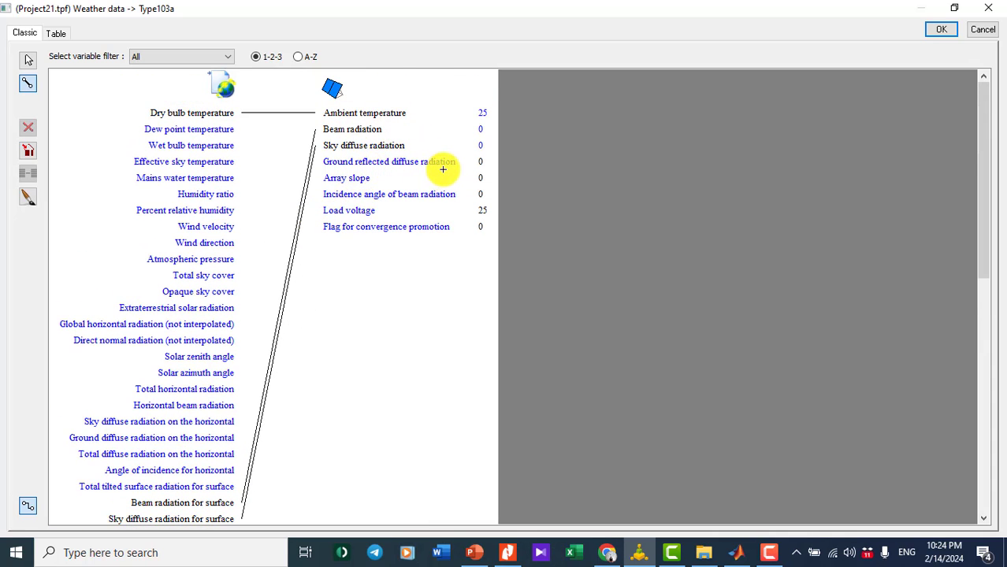
- Feed ground-reflected diffuse radiation into its matching input and Slope of surface into Array slope
{"action": "scroll", "coordinate": [343, 274], "scroll_direction": "down", "scroll_amount": 5}
{"action": "scroll", "coordinate": [344, 275], "scroll_direction": "down", "scroll_amount": 2}
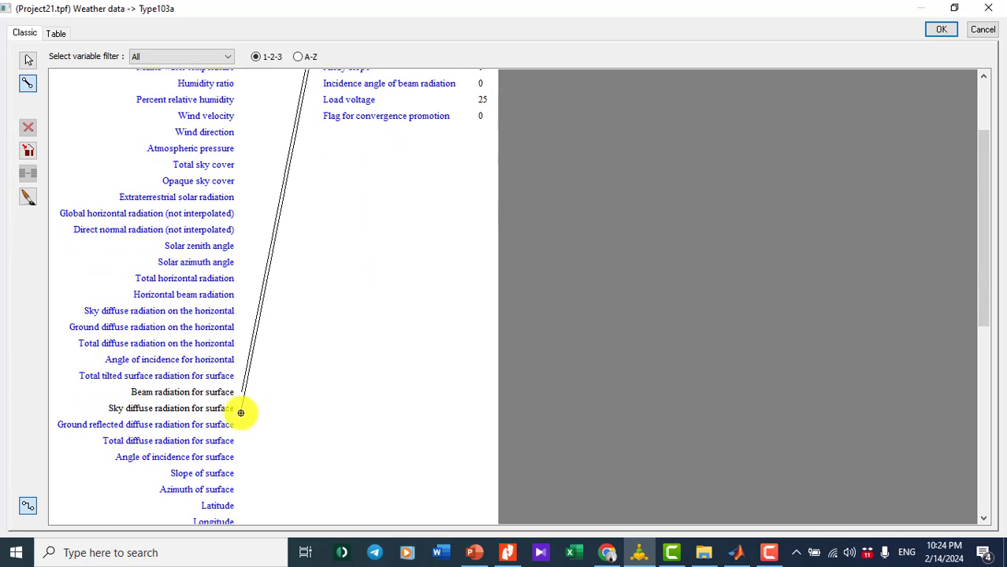
{"action": "left_click", "coordinate": [228, 426]}
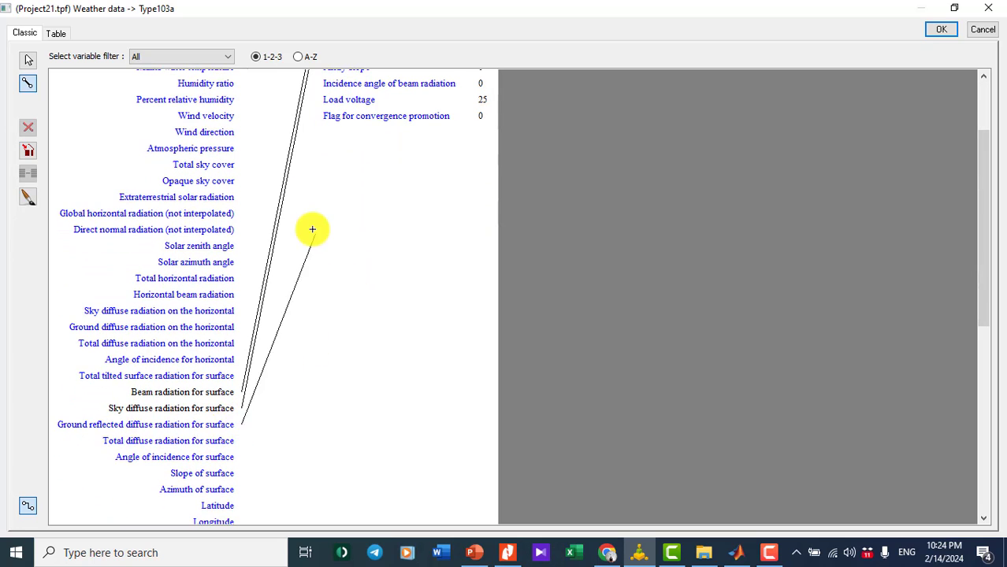
{"action": "scroll", "coordinate": [314, 225], "scroll_direction": "up", "scroll_amount": 7}
{"action": "left_click", "coordinate": [369, 154]}
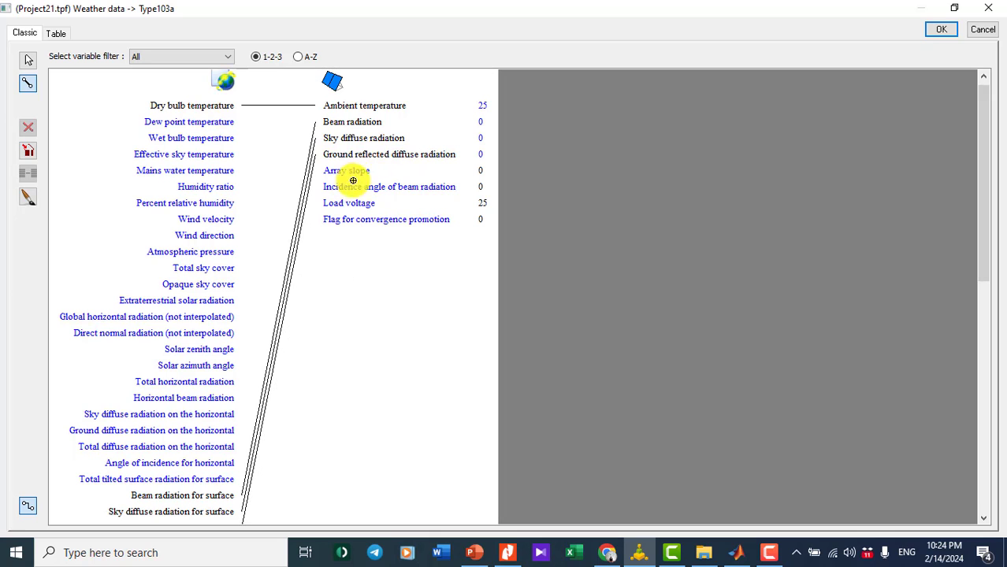
{"action": "scroll", "coordinate": [353, 268], "scroll_direction": "down", "scroll_amount": 10}
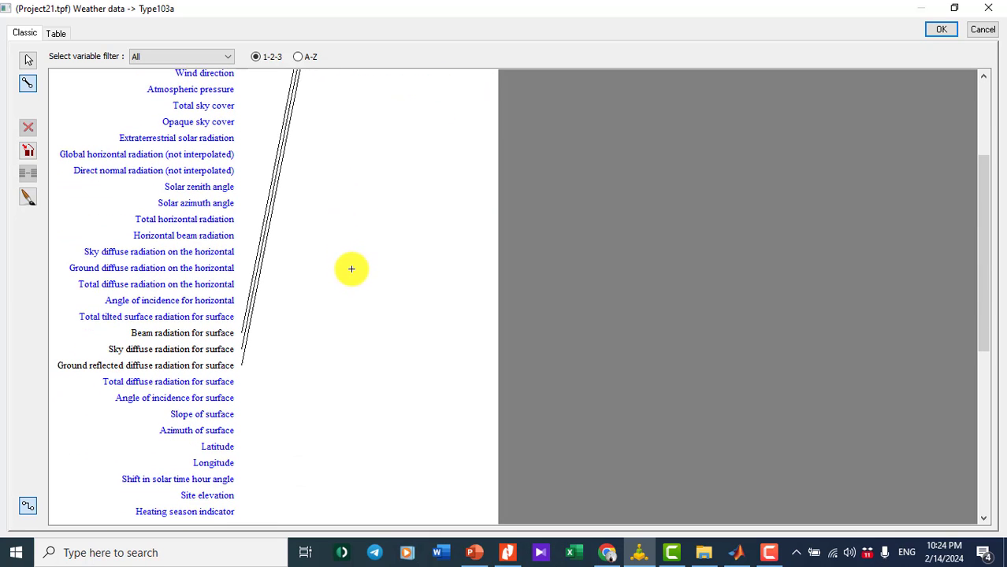
{"action": "left_click", "coordinate": [233, 409]}
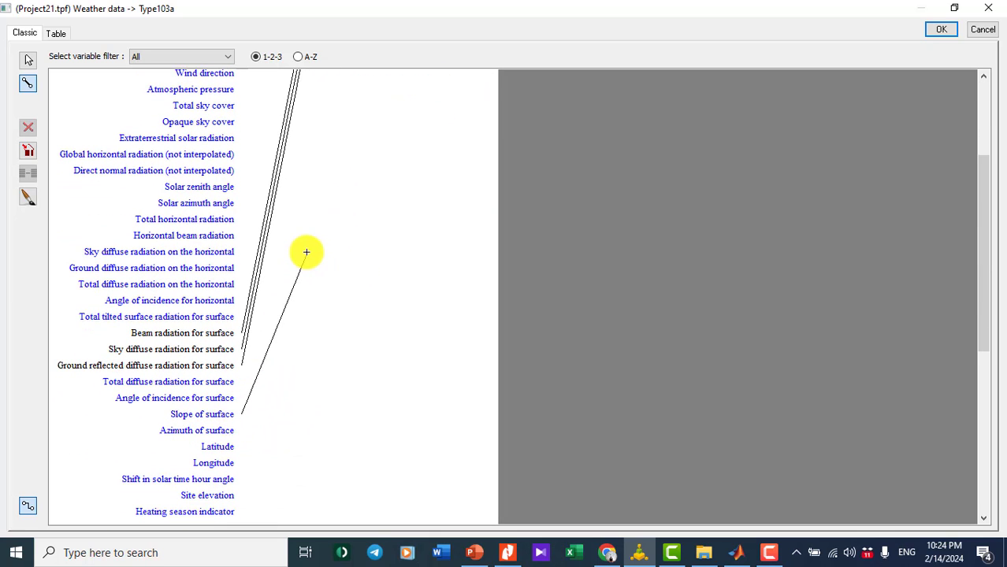
{"action": "scroll", "coordinate": [306, 252], "scroll_direction": "up", "scroll_amount": 10}
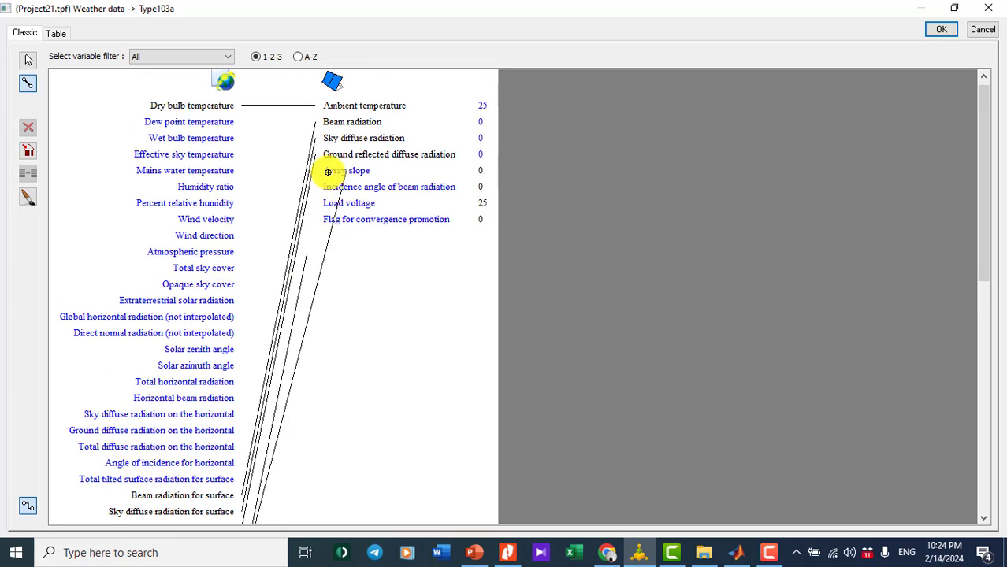
{"action": "left_click", "coordinate": [327, 172]}
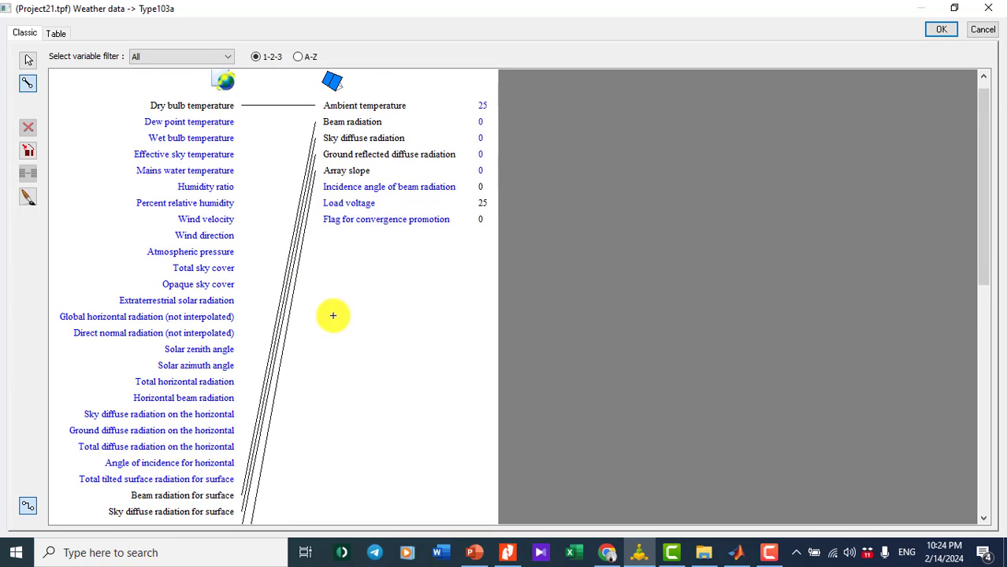
- Feed Angle of incidence into Incidence angle of beam radiation and confirm the connections
{"action": "scroll", "coordinate": [331, 315], "scroll_direction": "down", "scroll_amount": 4}
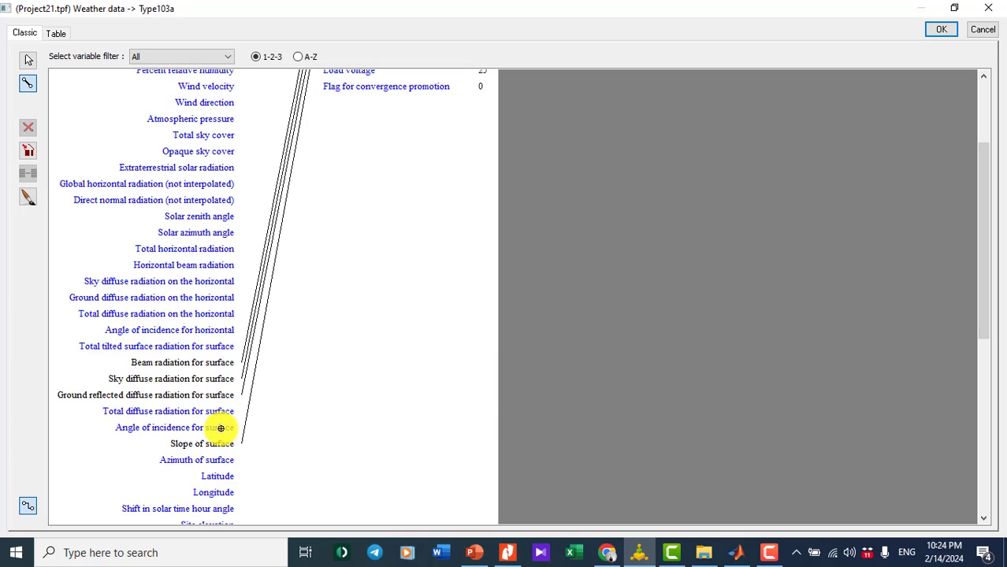
{"action": "left_click", "coordinate": [220, 428]}
{"action": "scroll", "coordinate": [332, 255], "scroll_direction": "up", "scroll_amount": 3}
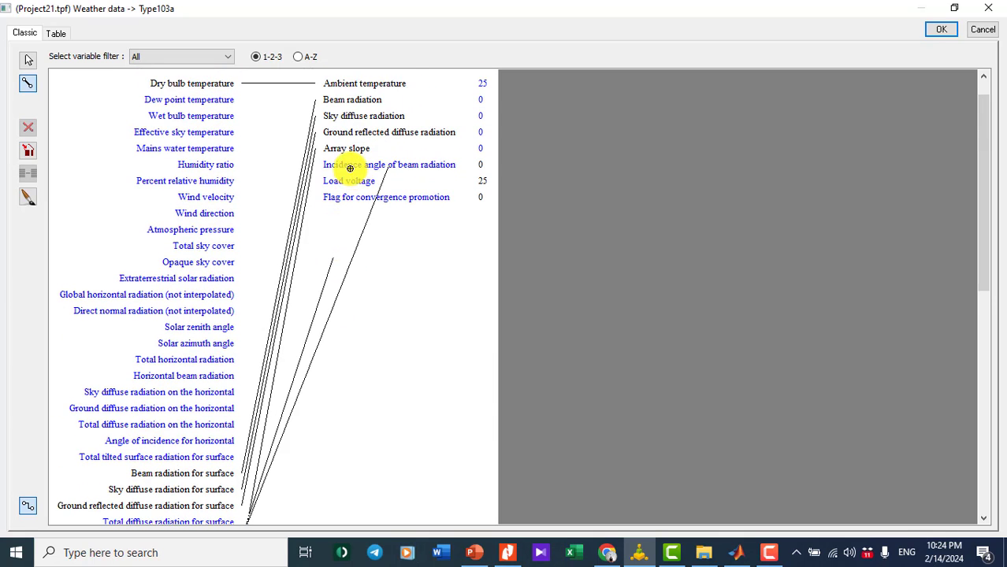
{"action": "left_click", "coordinate": [349, 169]}
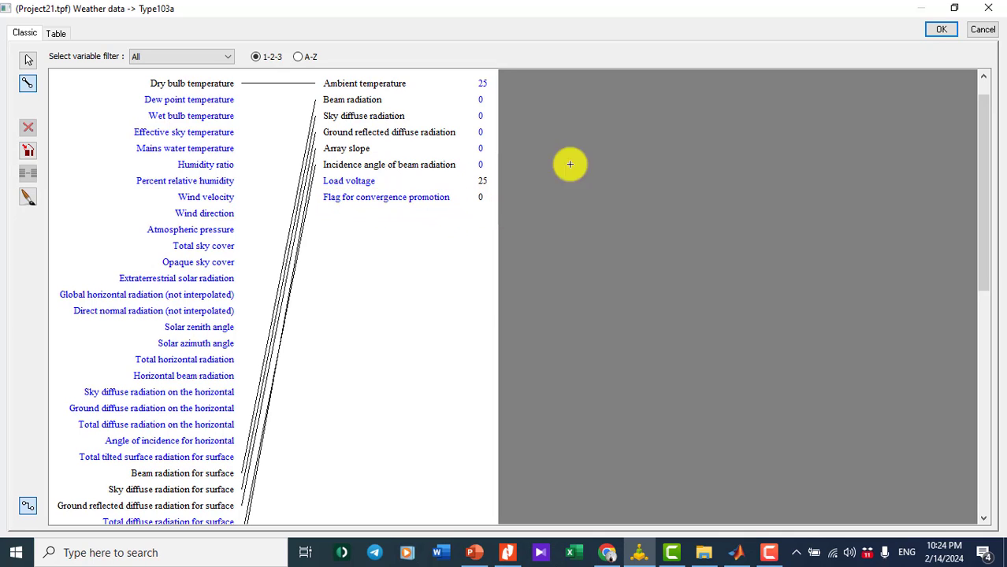
{"action": "left_click", "coordinate": [943, 30]}
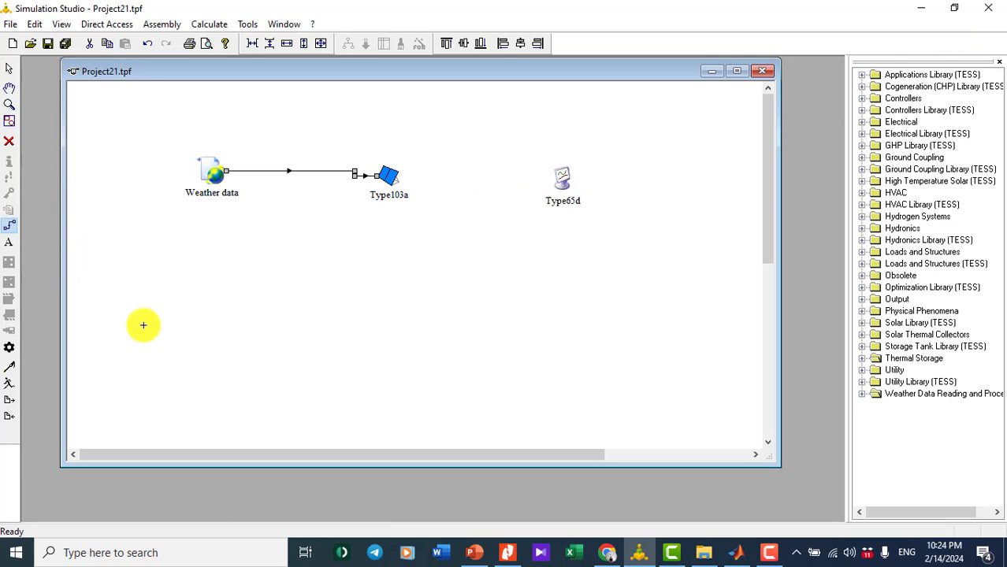
- Link Type103a to the Type65d plotter, sending Array power to Left axis variable-1
{"action": "left_click", "coordinate": [13, 227]}
{"action": "left_click", "coordinate": [390, 175]}
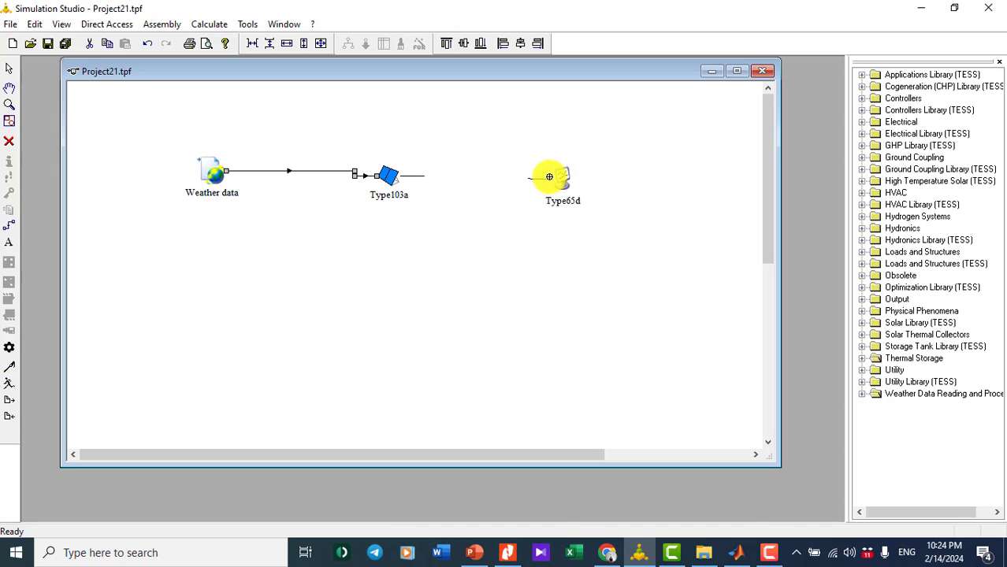
{"action": "left_click", "coordinate": [549, 176]}
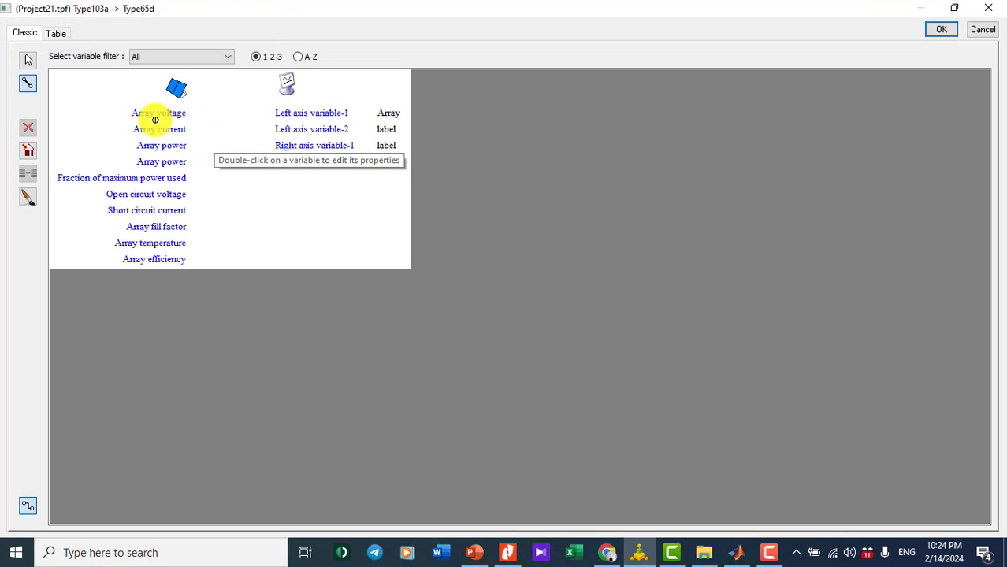
{"action": "left_click", "coordinate": [186, 145]}
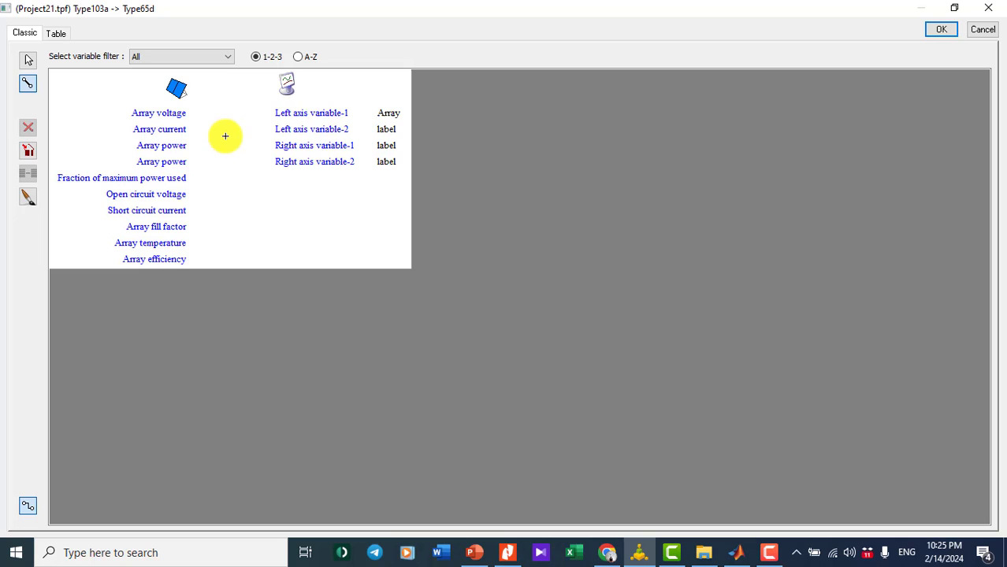
{"action": "left_click", "coordinate": [299, 115]}
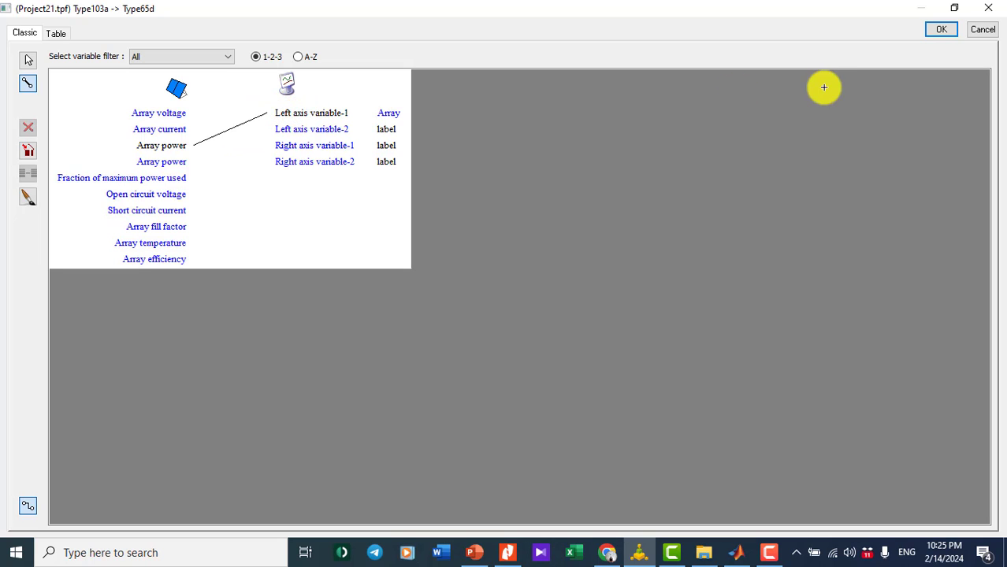
{"action": "left_click", "coordinate": [943, 30]}
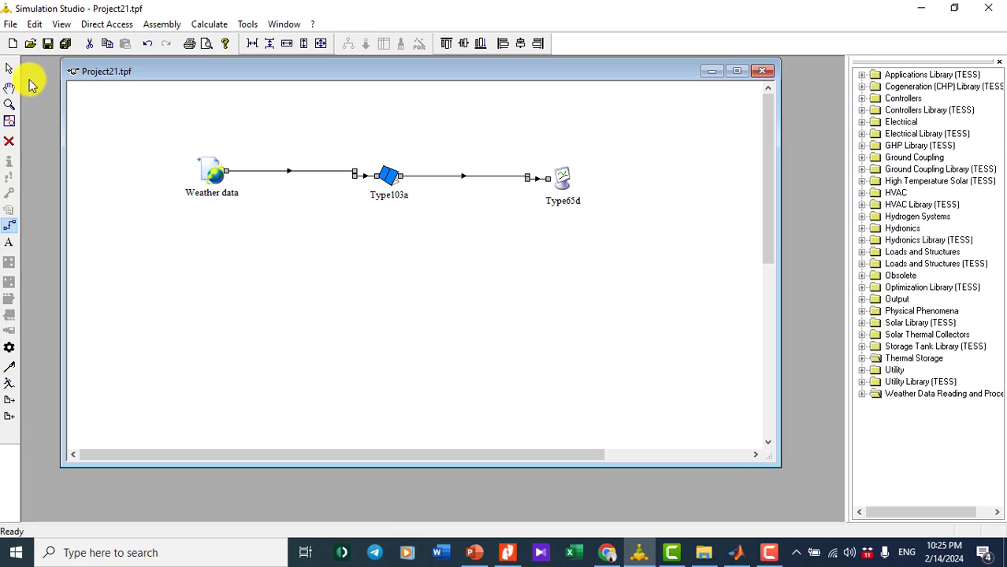
- Set Type65d's Left axis maximum to 300 after checking the datasheet, then close the parameters
{"action": "left_click", "coordinate": [10, 69]}
{"action": "left_click", "coordinate": [567, 177]}
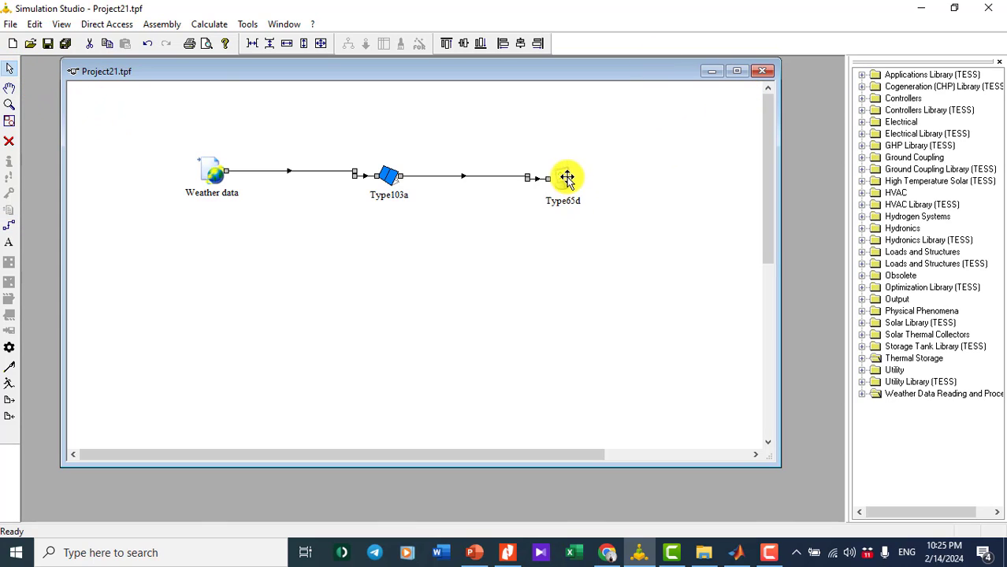
{"action": "double_click", "coordinate": [566, 178]}
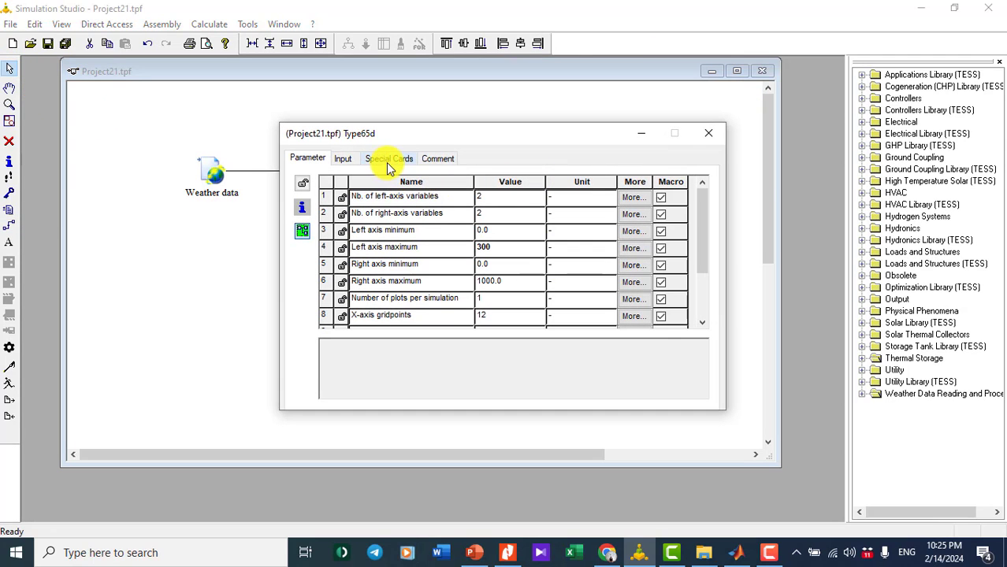
{"action": "double_click", "coordinate": [481, 246]}
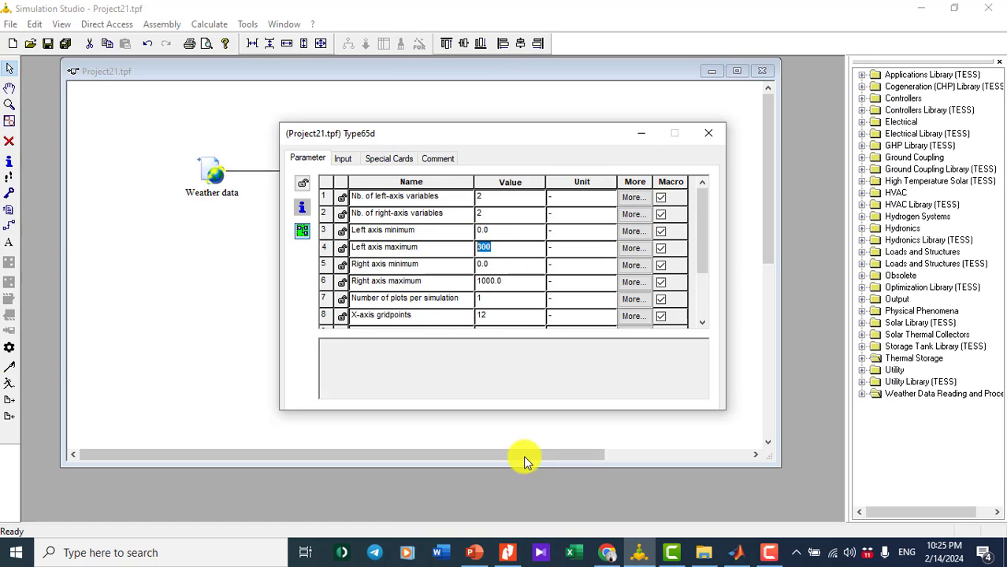
{"action": "left_click", "coordinate": [508, 555]}
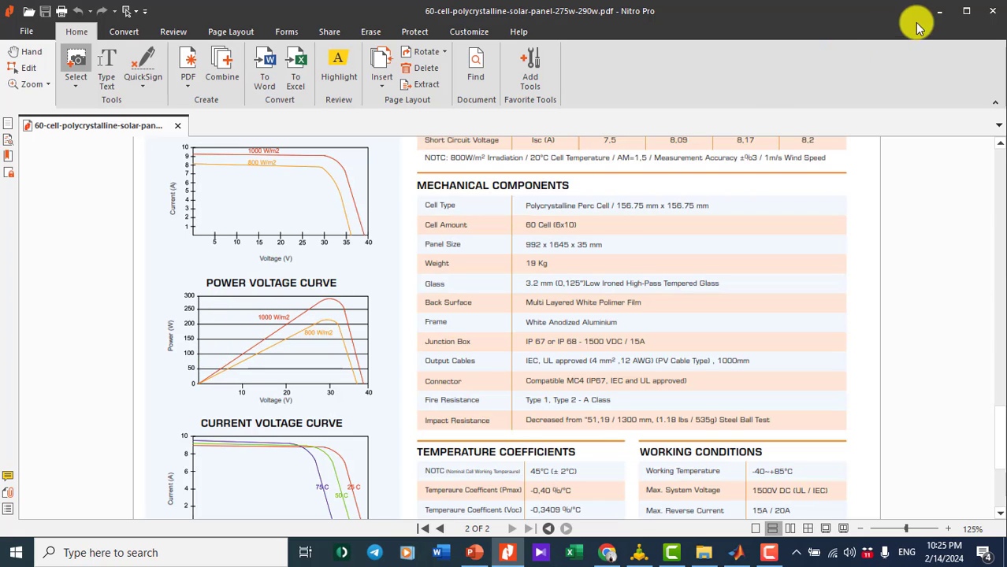
{"action": "left_click", "coordinate": [939, 11]}
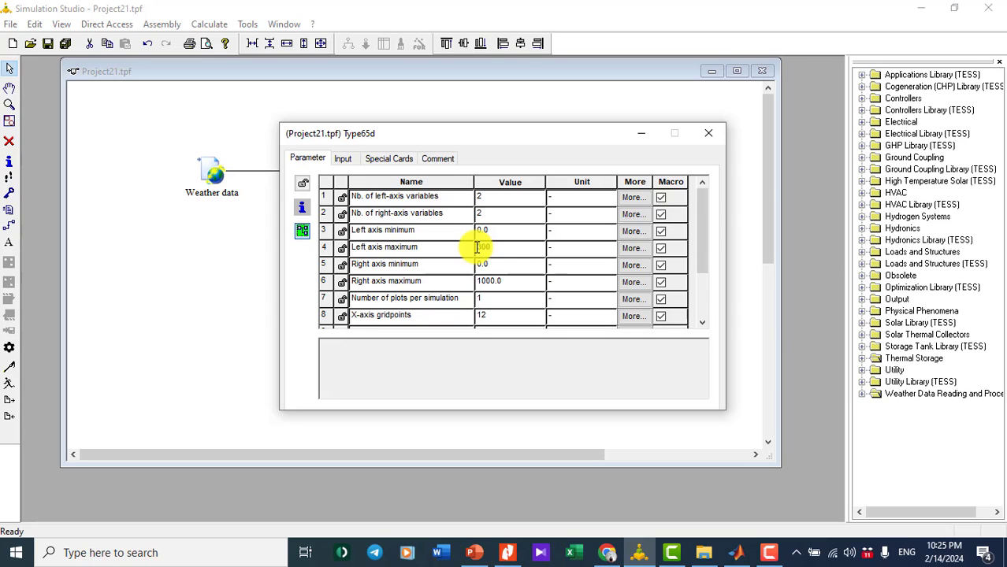
{"action": "key", "text": "Return"}
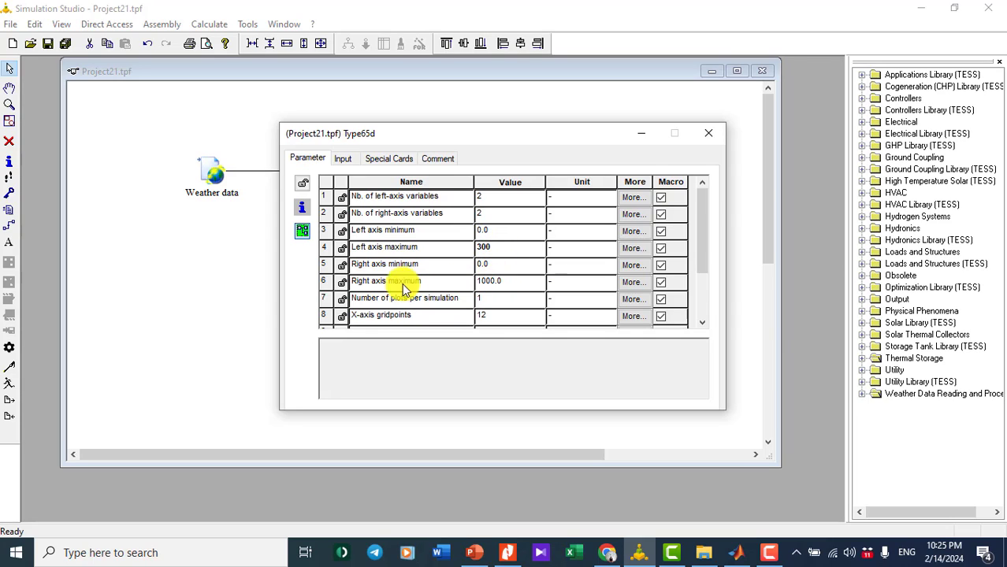
{"action": "left_click", "coordinate": [701, 141]}
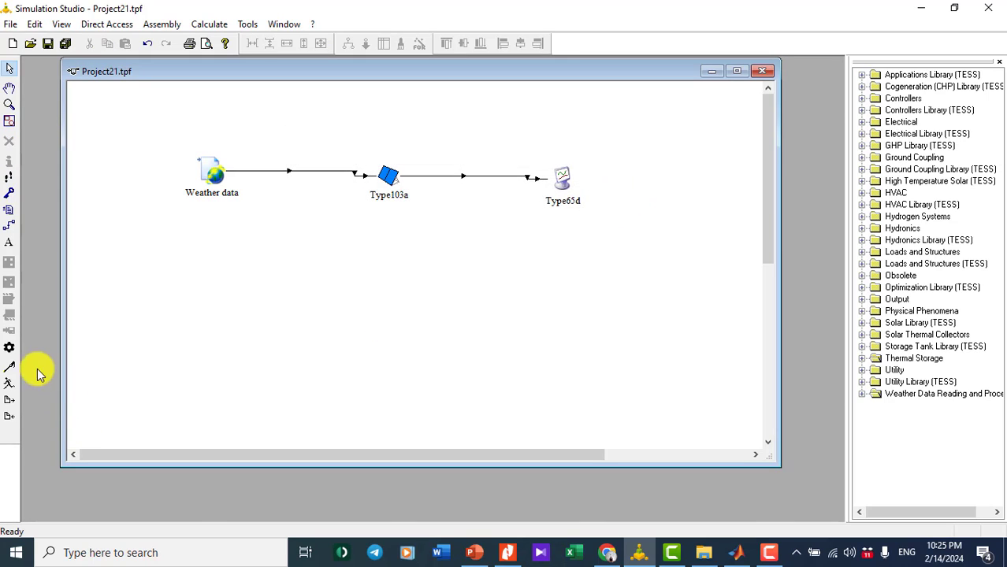
- Run the simulation from hour 0 to 8760, keeping the online plotter open, then show the datasheet
{"action": "left_click", "coordinate": [9, 347]}
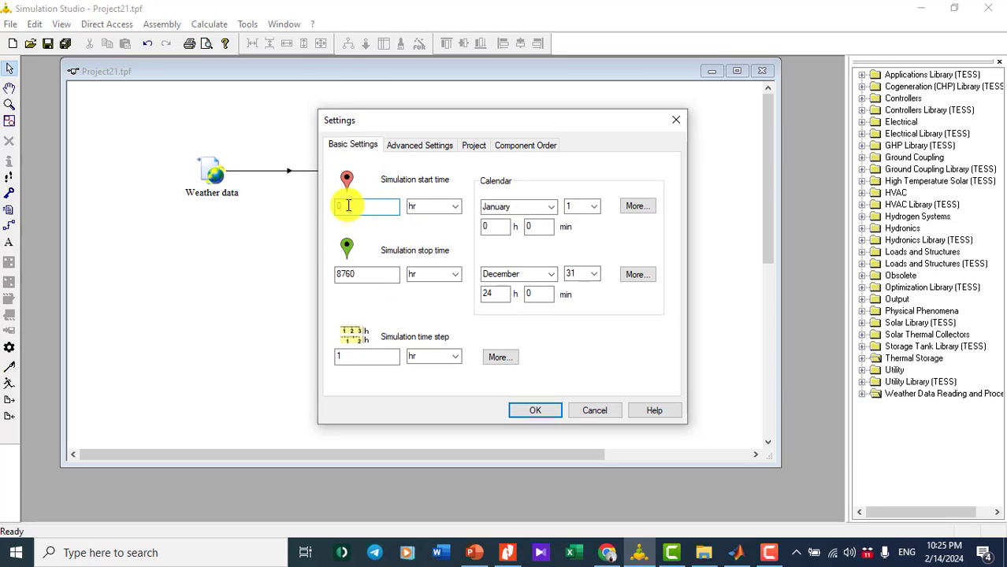
{"action": "left_click", "coordinate": [344, 206]}
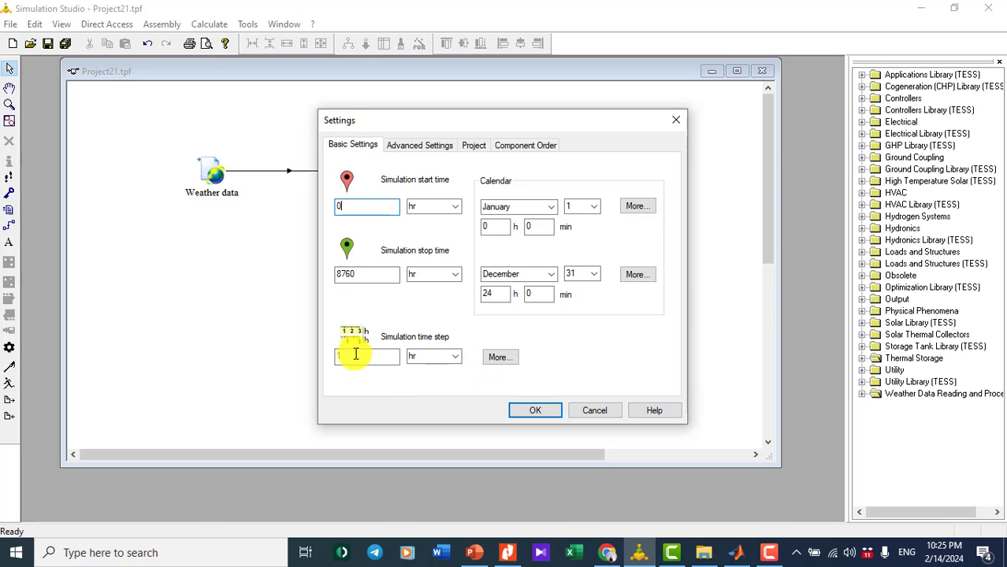
{"action": "left_click", "coordinate": [533, 414]}
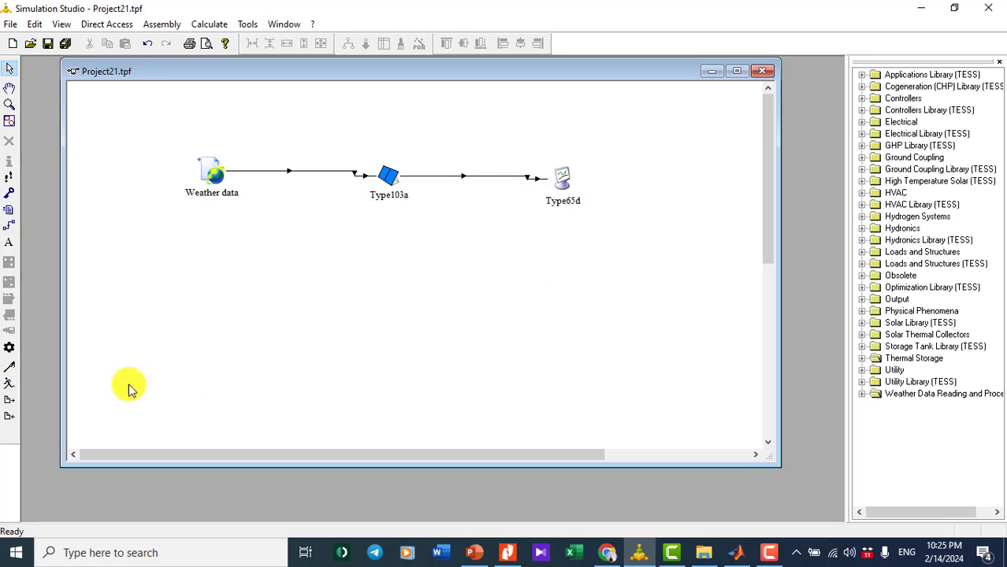
{"action": "left_click", "coordinate": [11, 385]}
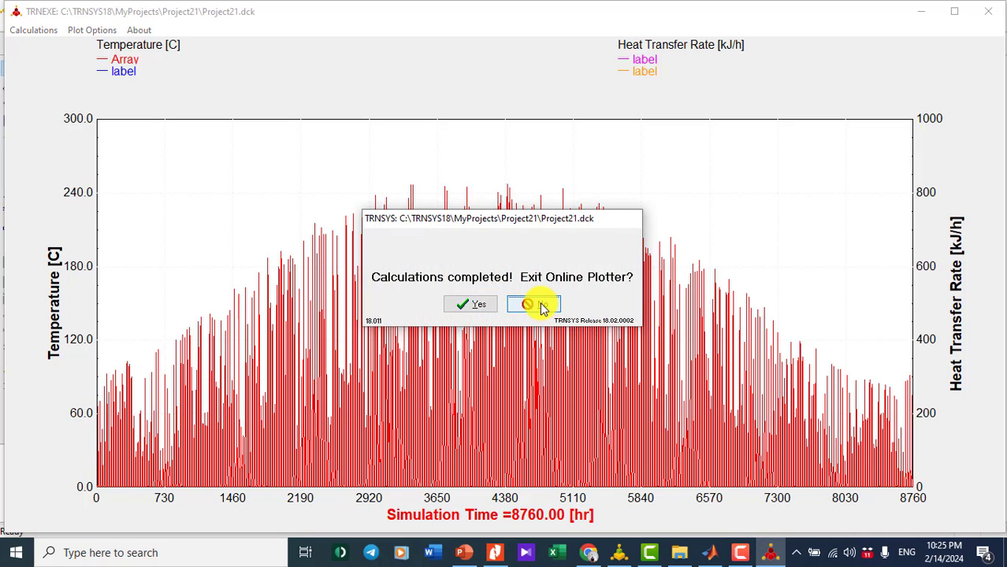
{"action": "left_click", "coordinate": [541, 306]}
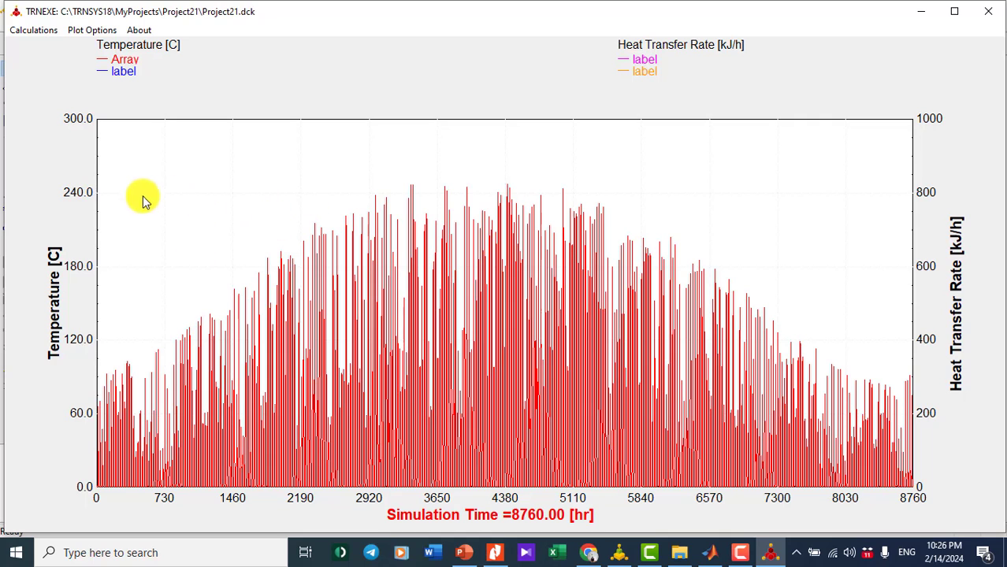
{"action": "left_click", "coordinate": [496, 552]}
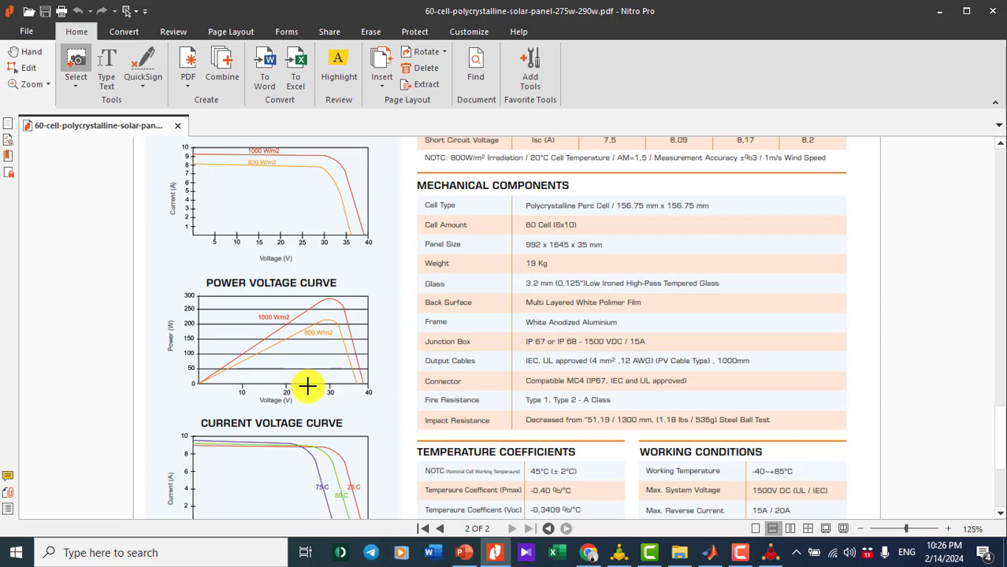
- Snapshot the peak of the datasheet's power-voltage curve, then minimize Nitro Pro to see the plot
{"action": "left_click_drag", "start_coordinate": [307, 383], "coordinate": [326, 313]}
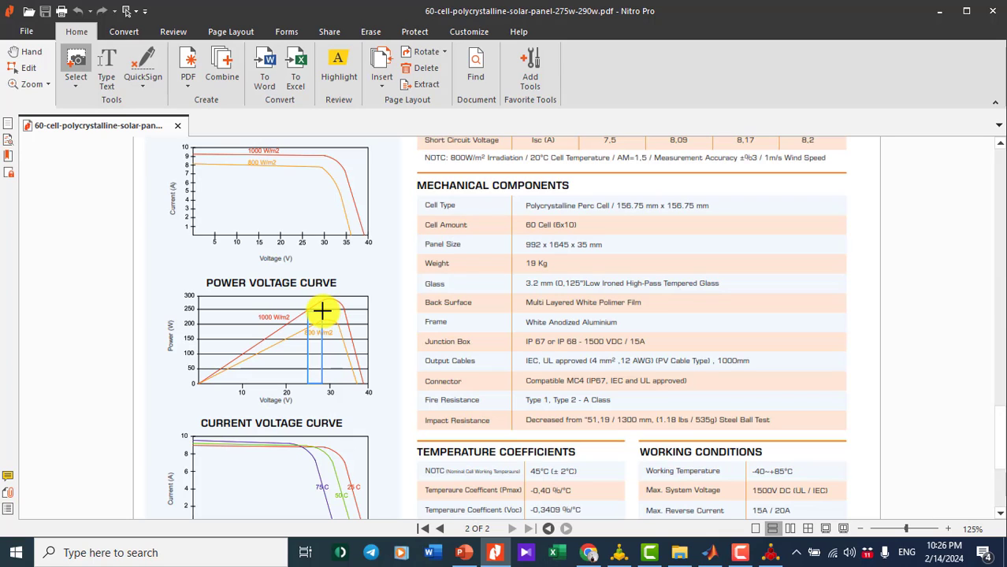
{"action": "left_click_drag", "start_coordinate": [319, 310], "coordinate": [320, 310]}
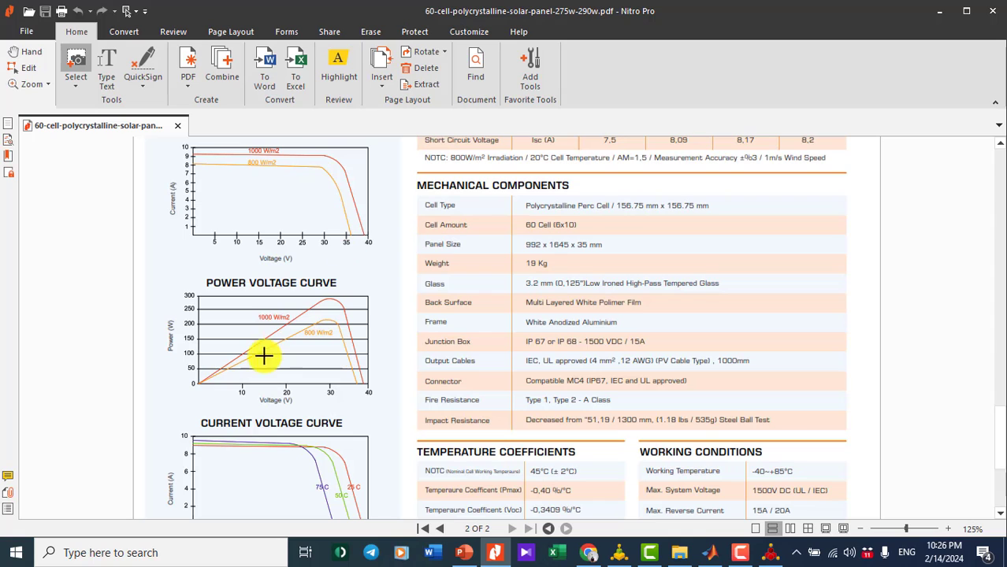
{"action": "left_click", "coordinate": [939, 11]}
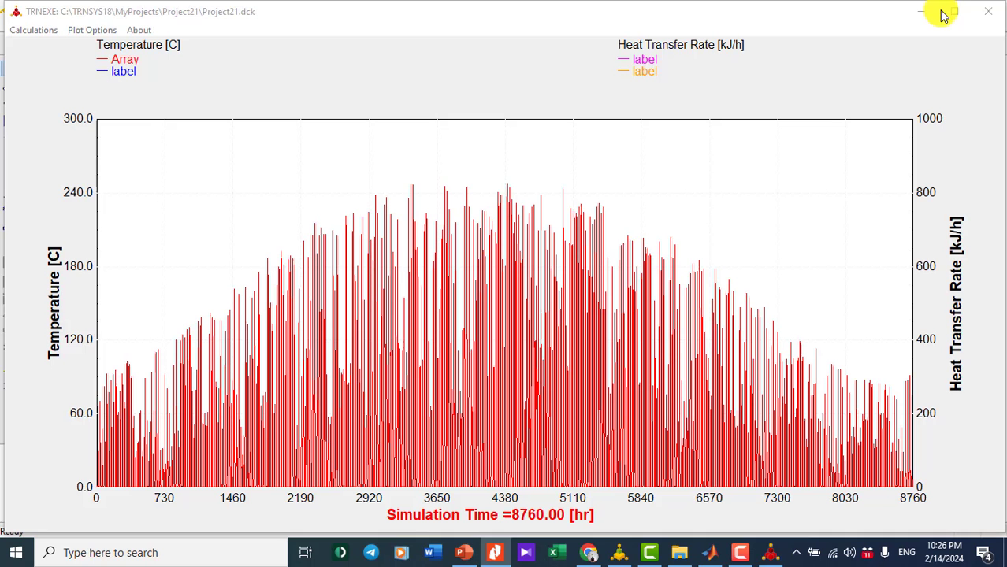
- Close the plot and place a Type103b PV panel with MPPT below the existing chain
{"action": "left_click", "coordinate": [990, 18]}
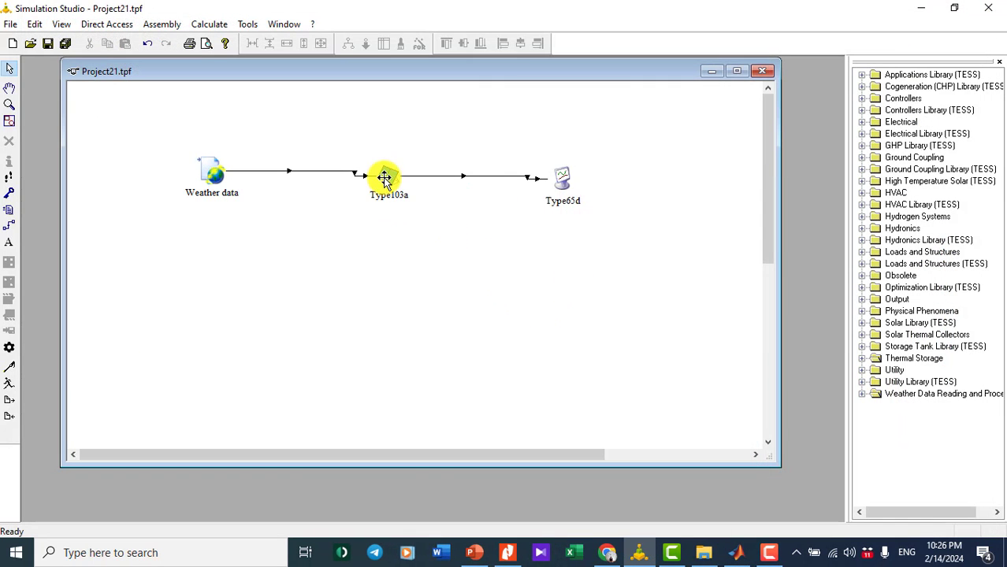
{"action": "left_click", "coordinate": [862, 123]}
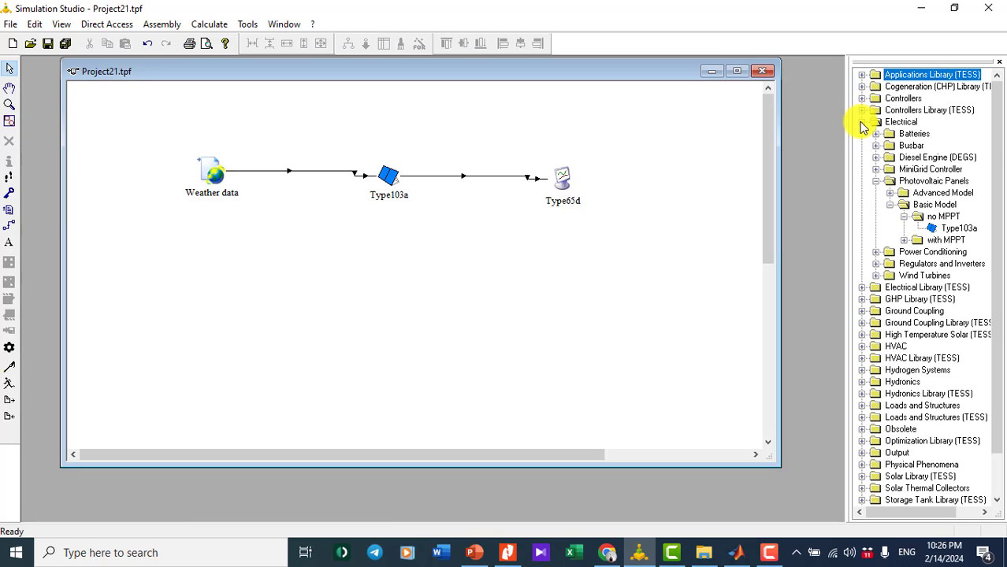
{"action": "left_click", "coordinate": [903, 241]}
{"action": "left_click_drag", "start_coordinate": [960, 257], "coordinate": [462, 276]}
{"action": "double_click", "coordinate": [462, 275]}
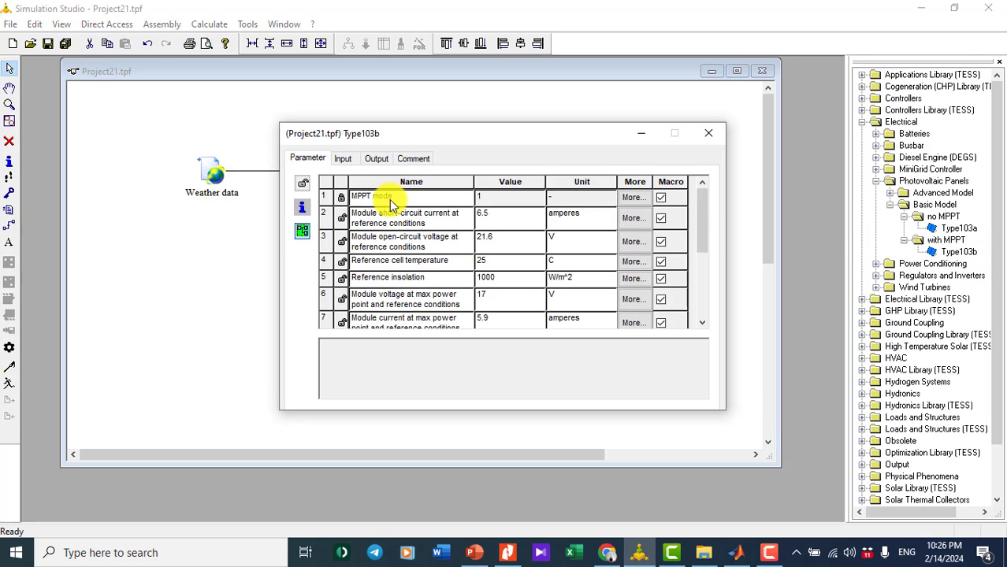
{"action": "left_click", "coordinate": [347, 160]}
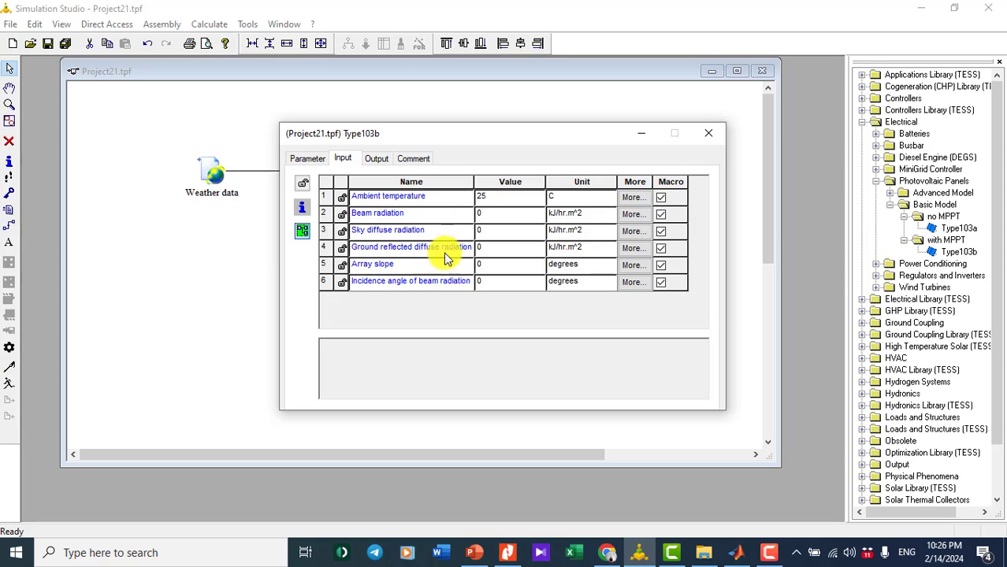
{"action": "left_click", "coordinate": [507, 552]}
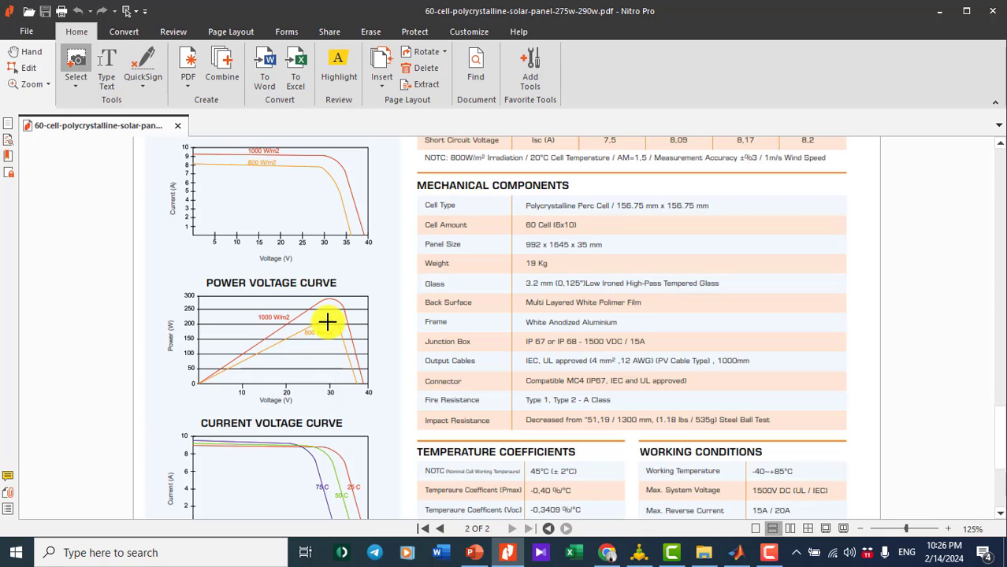
{"action": "left_click", "coordinate": [939, 11]}
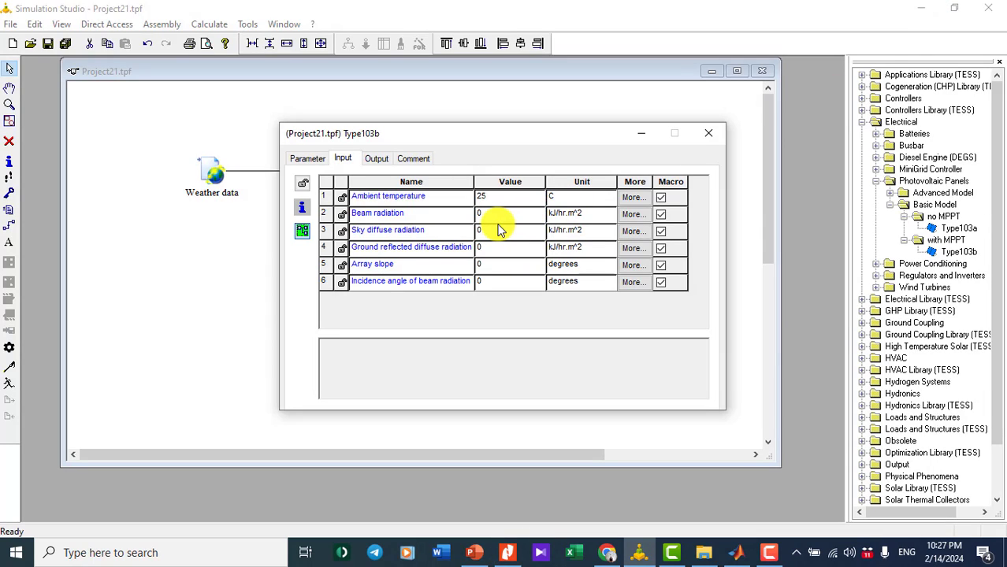
{"action": "left_click", "coordinate": [708, 140]}
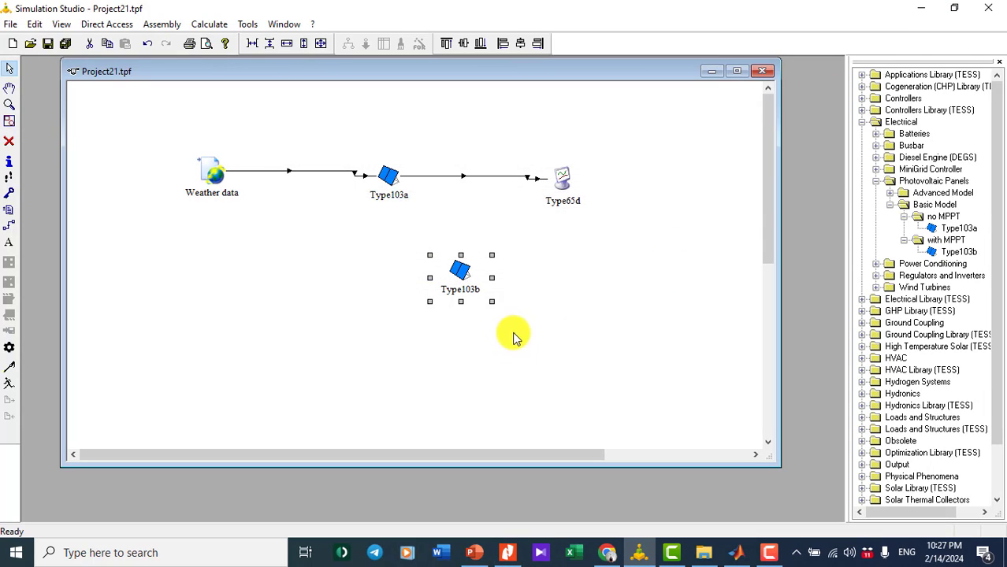
- Delete the Type103b panel from the diagram and collapse the with MPPT folder
{"action": "left_click", "coordinate": [465, 282]}
{"action": "key", "text": "Delete"}
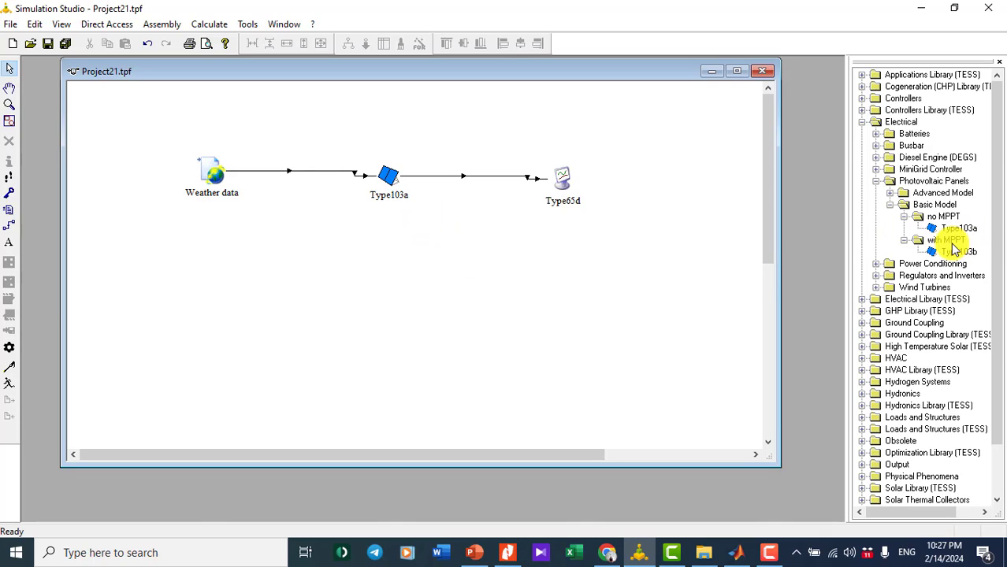
{"action": "left_click", "coordinate": [903, 239]}
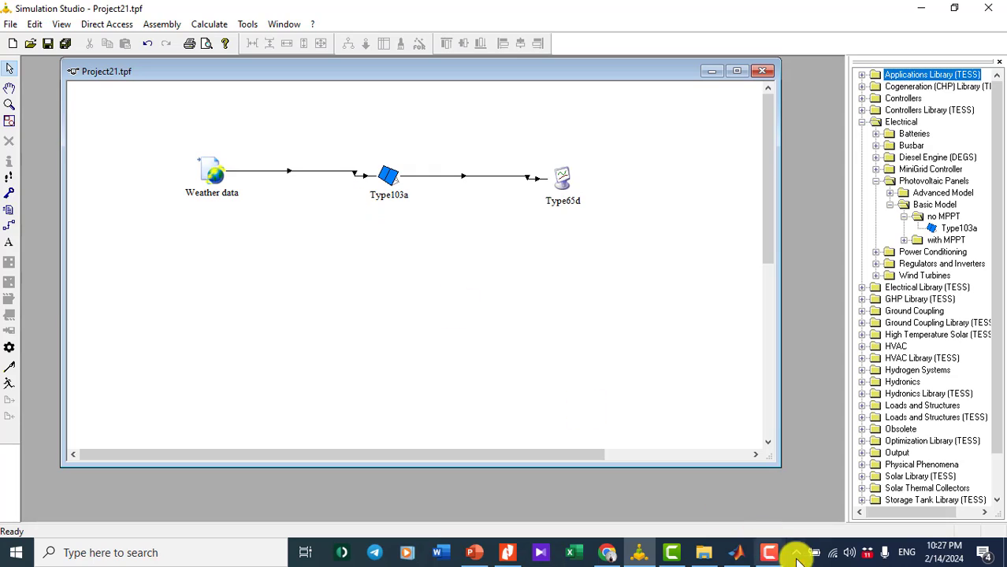
- Consult the solar panel datasheet, then return to the Project21 diagram
{"action": "left_click", "coordinate": [769, 554]}
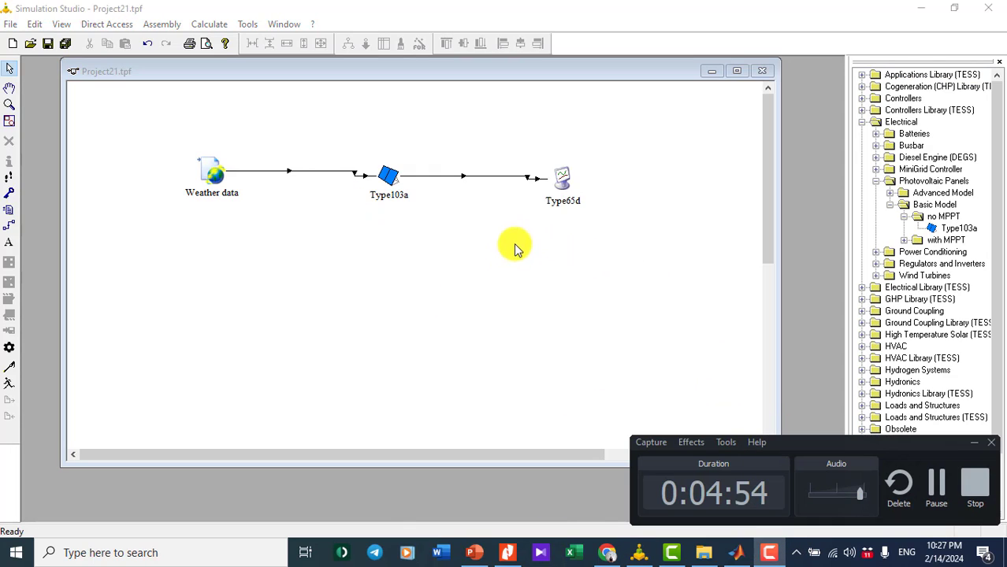
{"action": "left_click", "coordinate": [953, 500]}
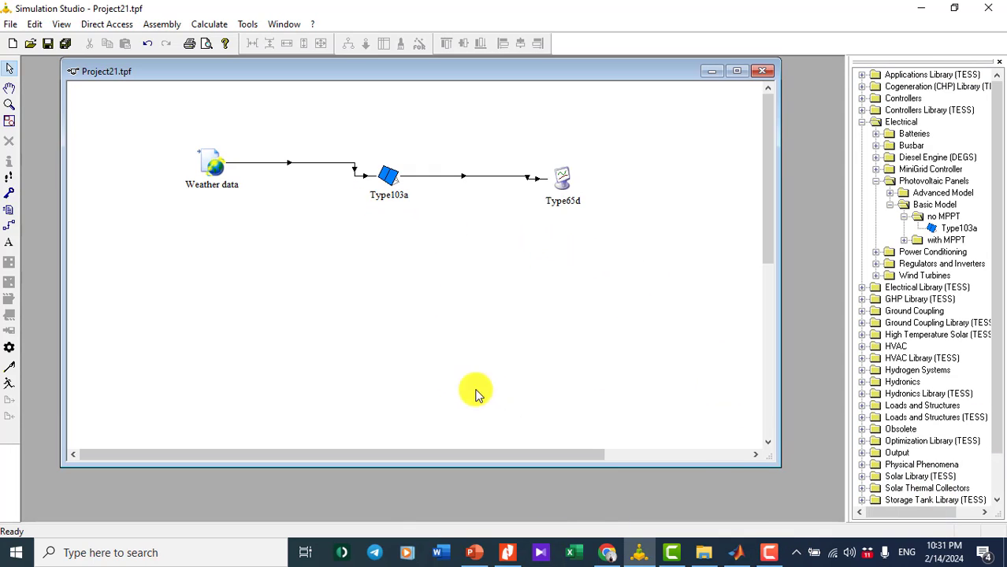
{"action": "left_click", "coordinate": [506, 552]}
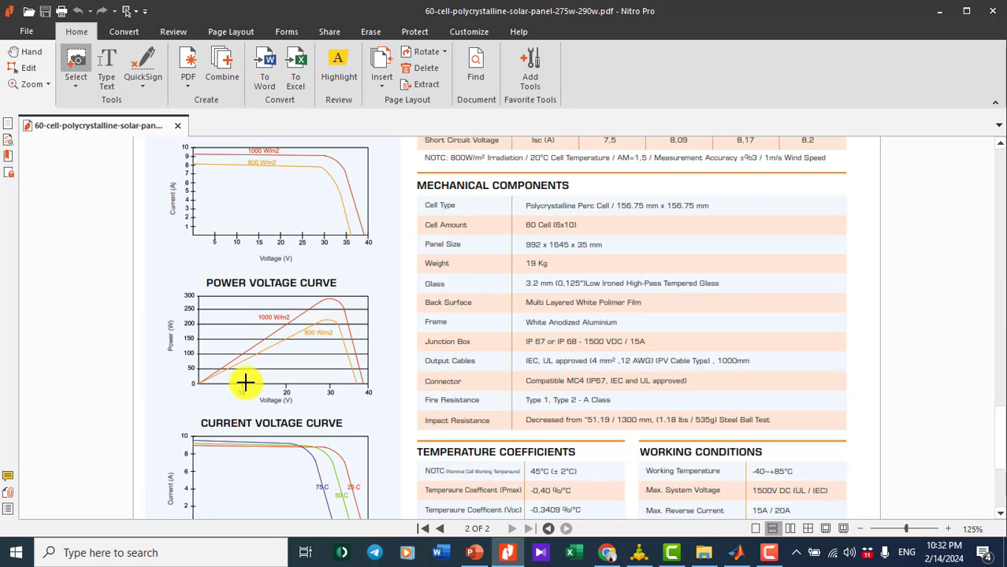
{"action": "left_click", "coordinate": [639, 552]}
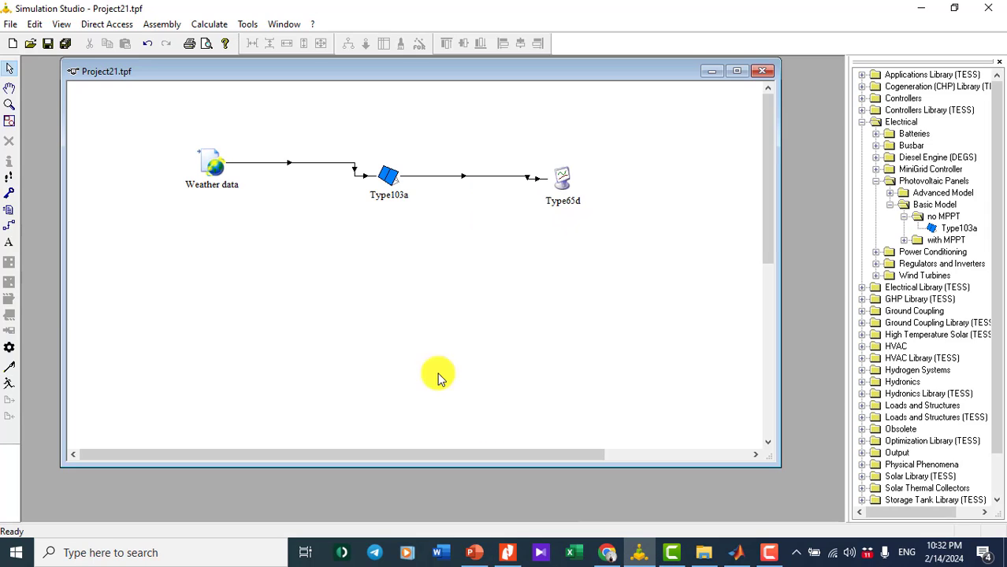
- Delete the Weather data–Type103a link and move Weather data to the diagram's top-left
{"action": "left_click", "coordinate": [249, 164]}
{"action": "key", "text": "Delete"}
{"action": "left_click", "coordinate": [210, 166]}
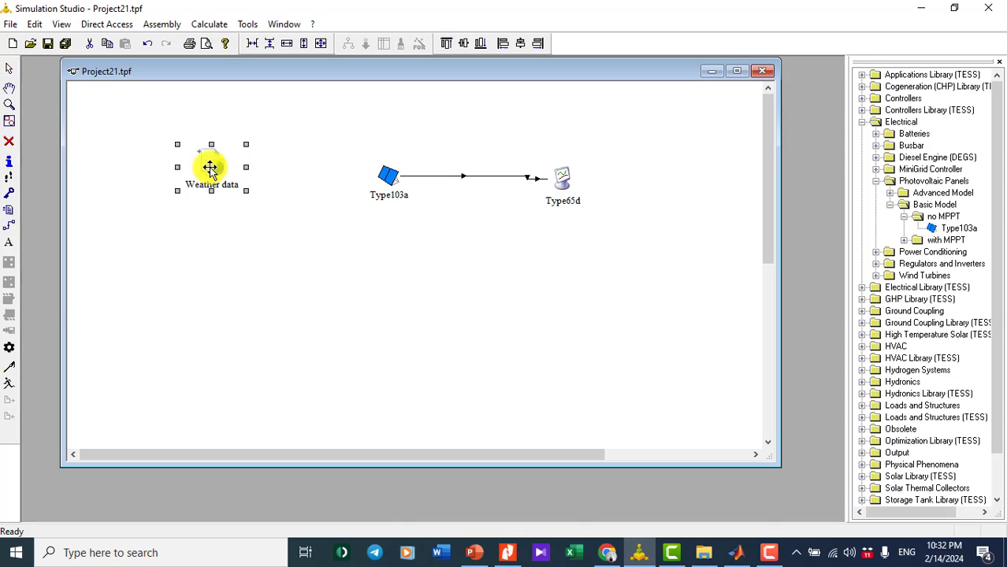
{"action": "left_click_drag", "start_coordinate": [148, 115], "coordinate": [149, 116]}
{"action": "left_click", "coordinate": [207, 126]}
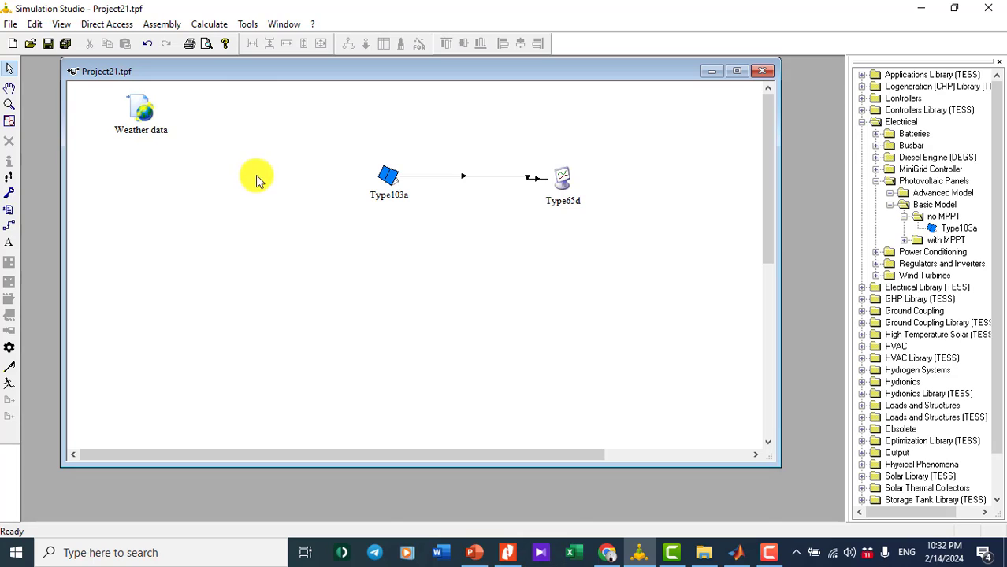
- Insert a new Equa equation component and place it beside Type103a
{"action": "left_click", "coordinate": [163, 30]}
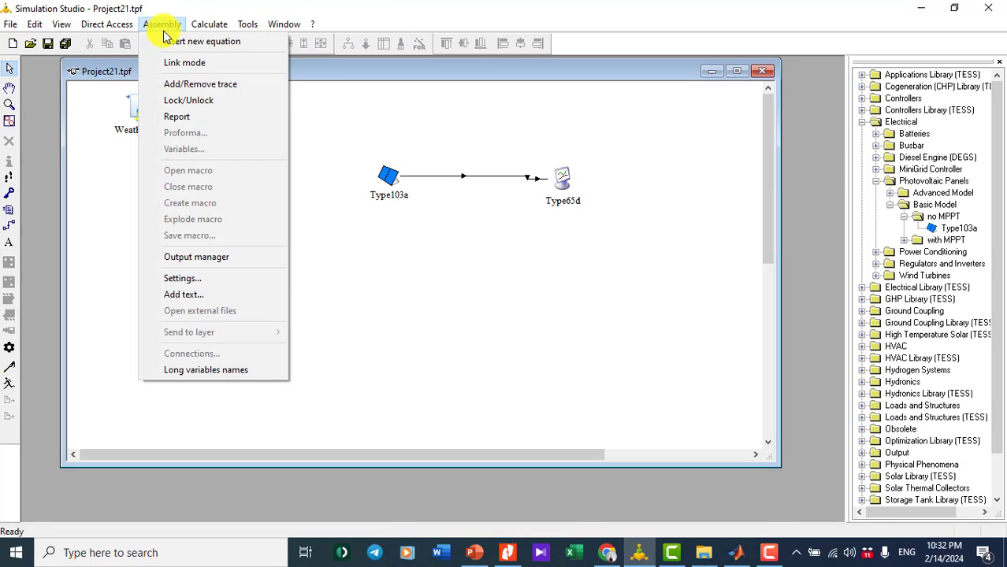
{"action": "left_click", "coordinate": [180, 49]}
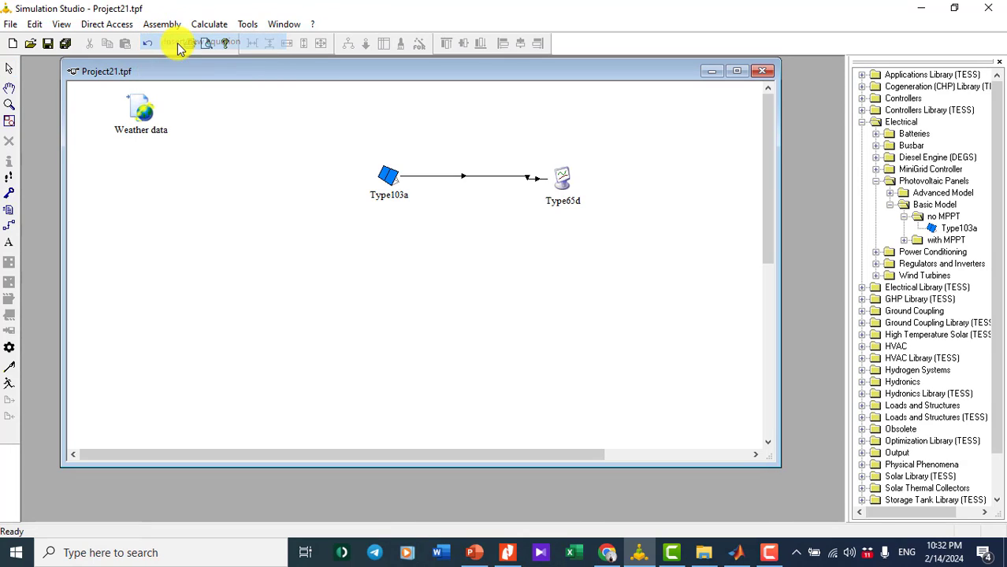
{"action": "left_click", "coordinate": [225, 222]}
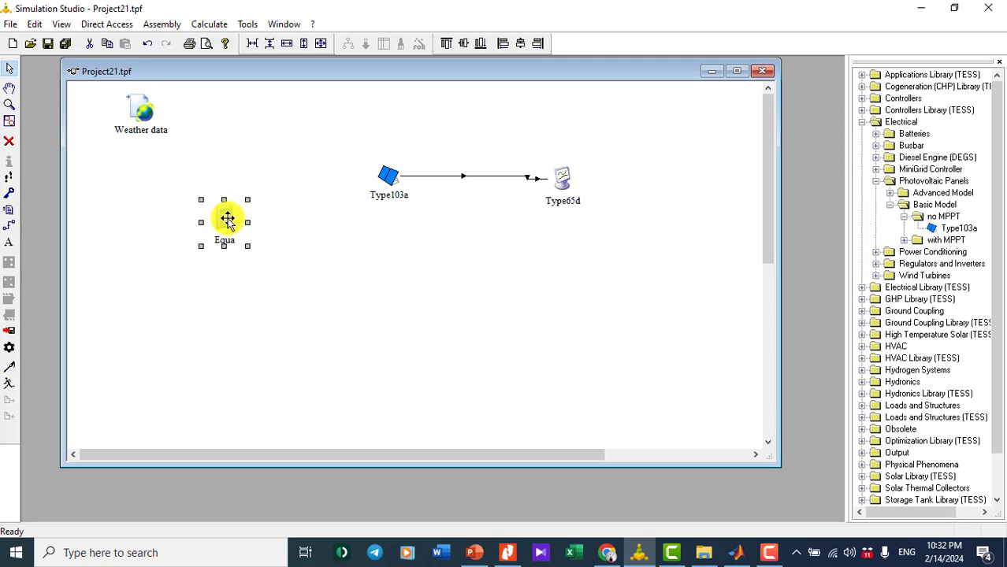
{"action": "left_click_drag", "start_coordinate": [224, 218], "coordinate": [223, 166]}
{"action": "left_click", "coordinate": [300, 273]}
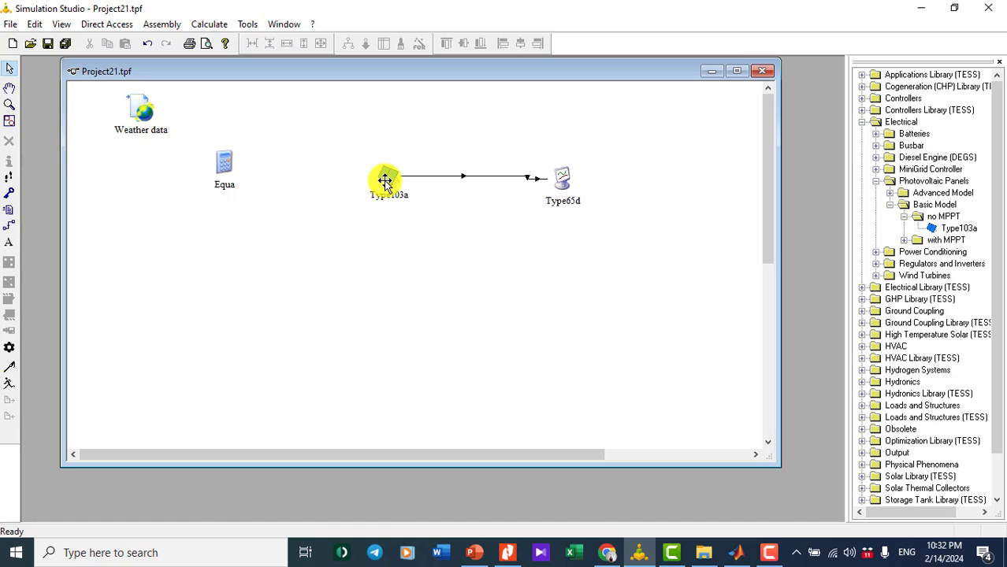
{"action": "left_click", "coordinate": [507, 552]}
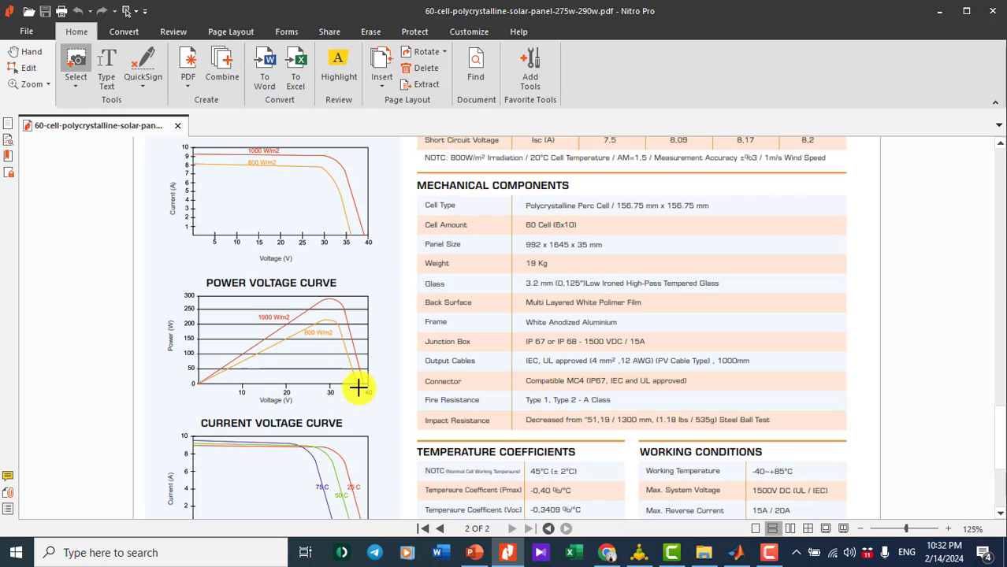
{"action": "left_click", "coordinate": [942, 19]}
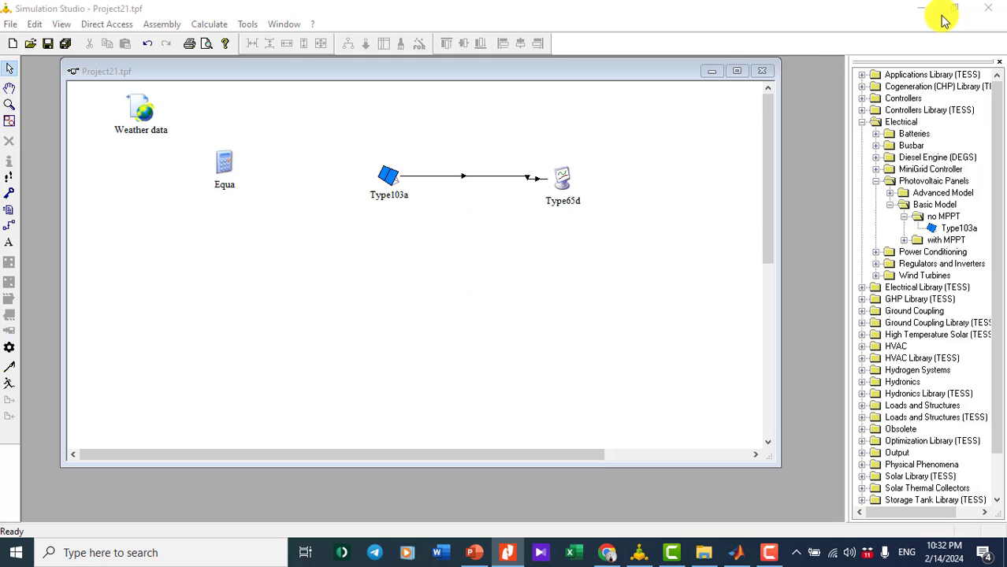
- Add an output named Voltage to Equa, defined as time/100, after checking the datasheet curve
{"action": "double_click", "coordinate": [225, 162]}
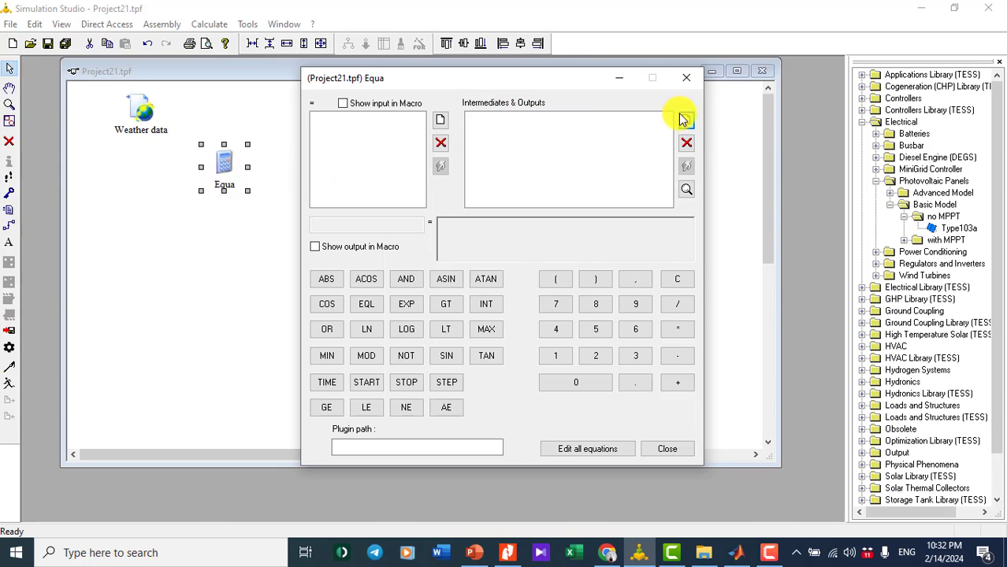
{"action": "left_click", "coordinate": [686, 119]}
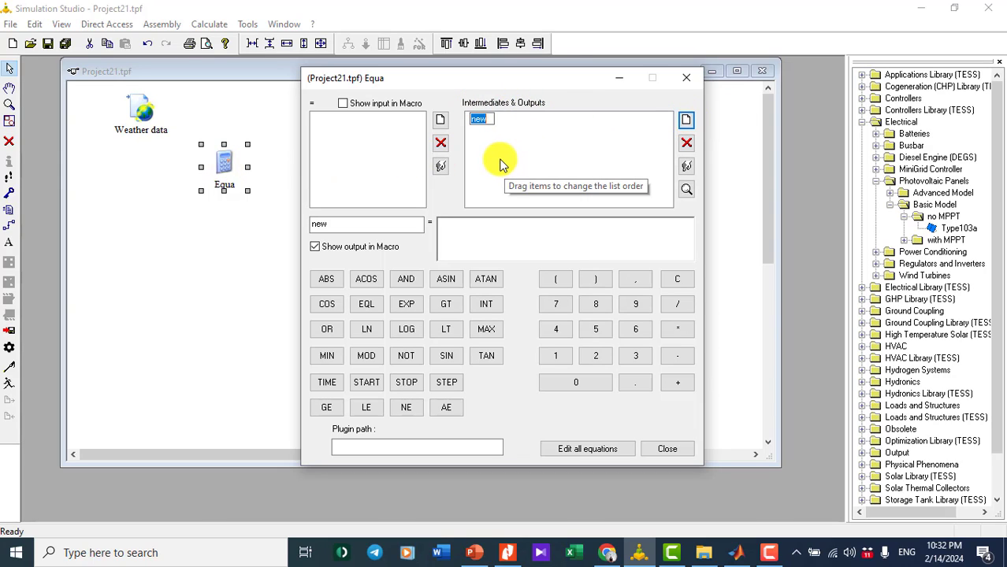
{"action": "type", "text": "Voltage"}
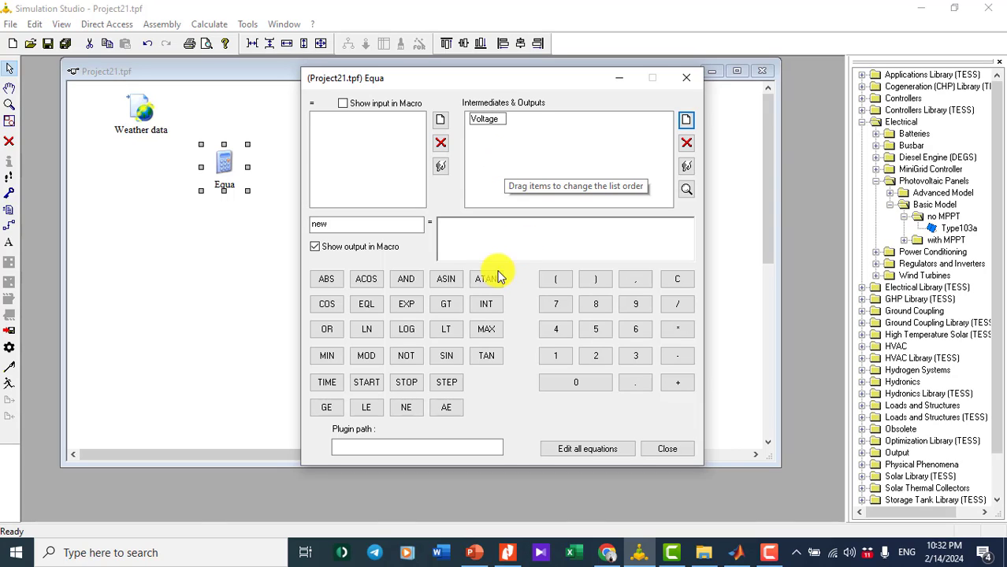
{"action": "left_click", "coordinate": [455, 227]}
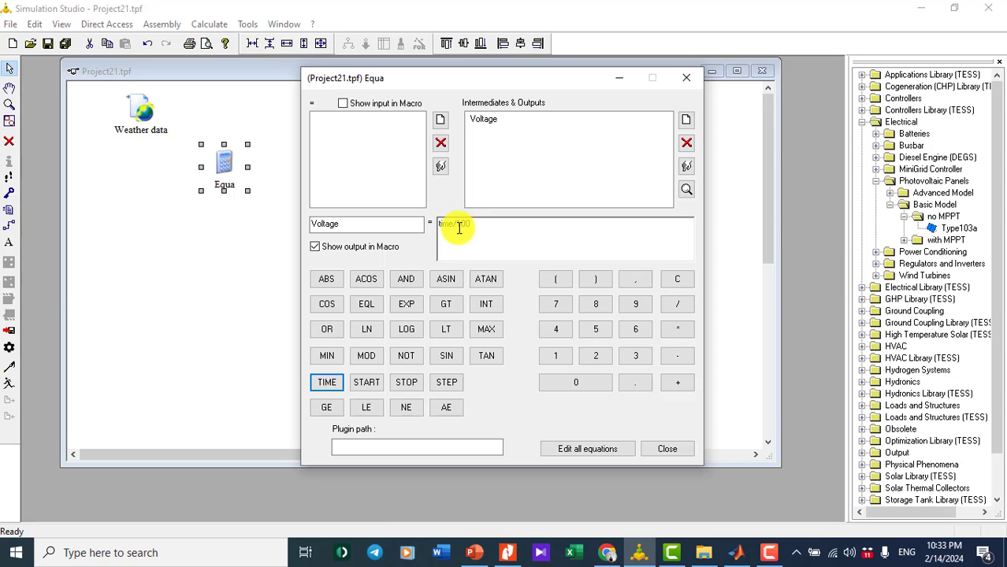
{"action": "left_click", "coordinate": [507, 552]}
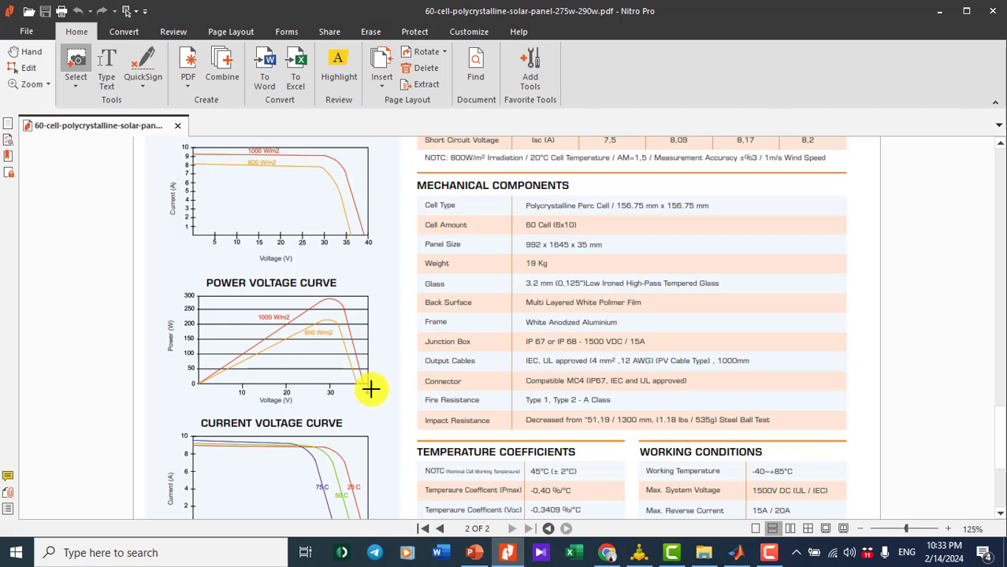
{"action": "left_click", "coordinate": [939, 11]}
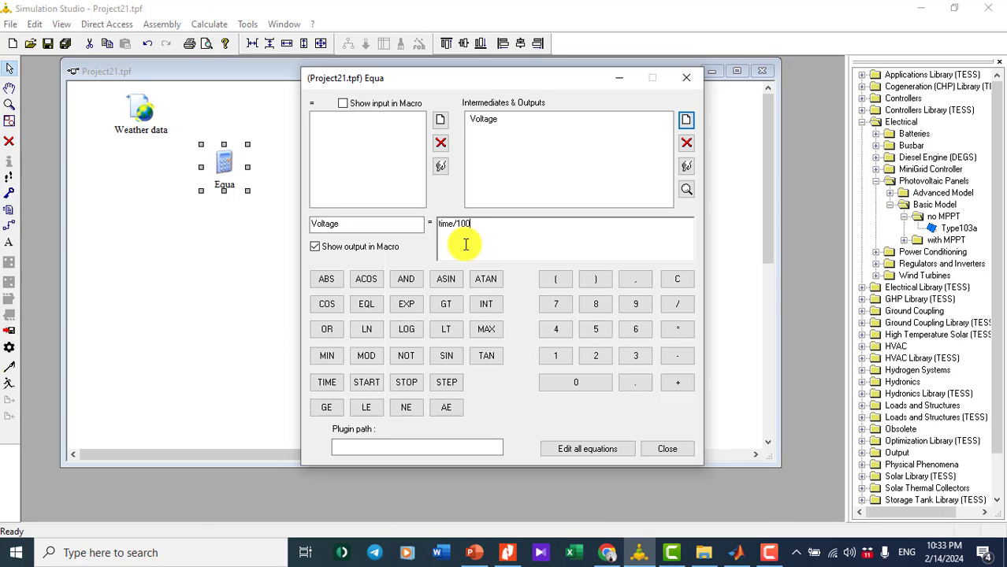
- Close the equation editor, nudge the Equa component lower, and rename it V
{"action": "left_click", "coordinate": [686, 77]}
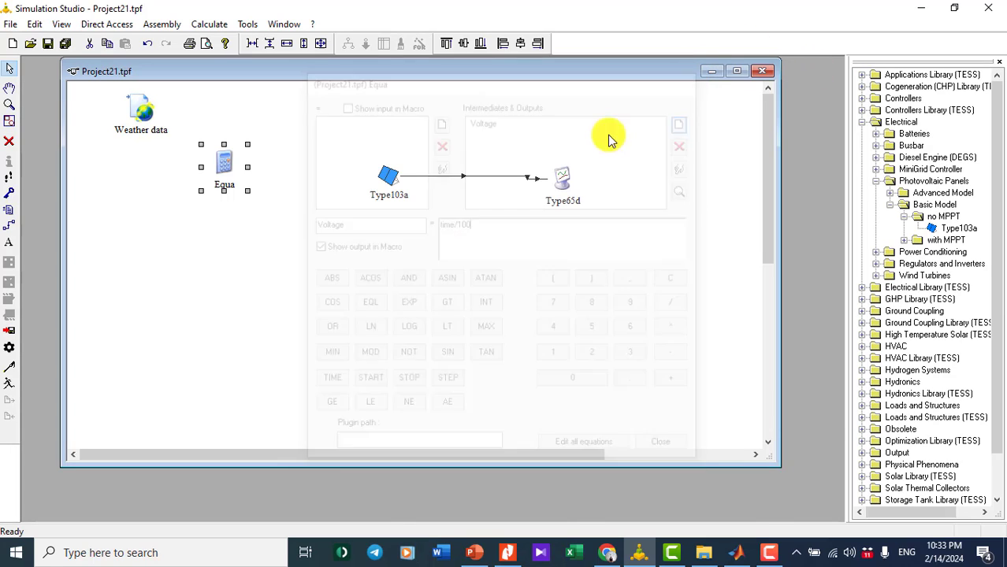
{"action": "left_click_drag", "start_coordinate": [225, 170], "coordinate": [226, 180]}
{"action": "left_click", "coordinate": [343, 224]}
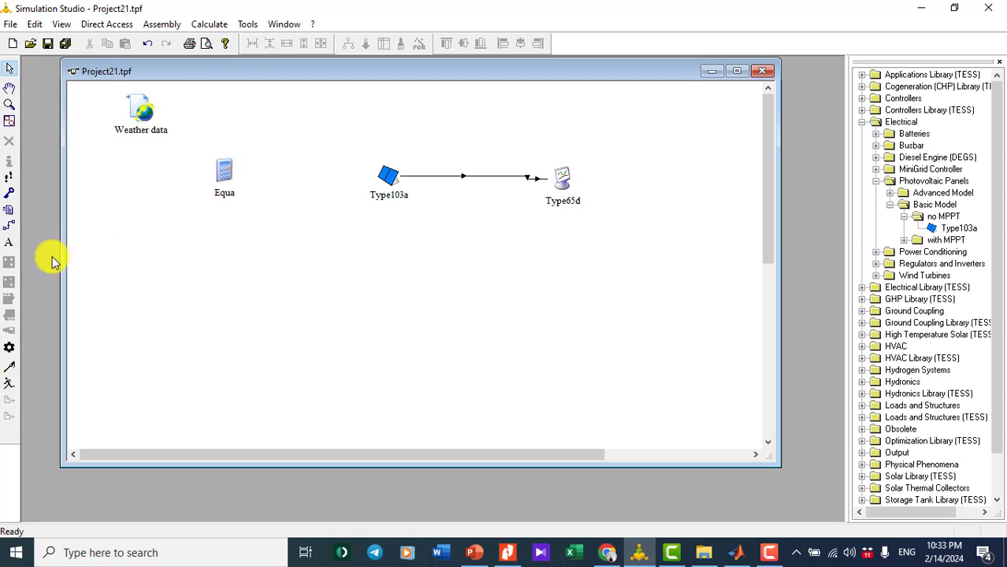
{"action": "left_click", "coordinate": [226, 195]}
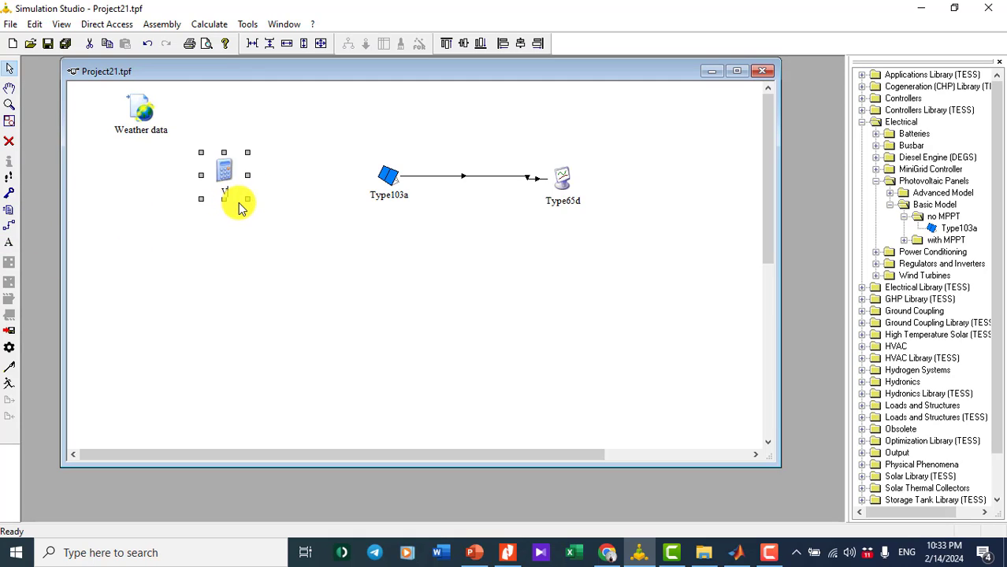
{"action": "left_click", "coordinate": [326, 277]}
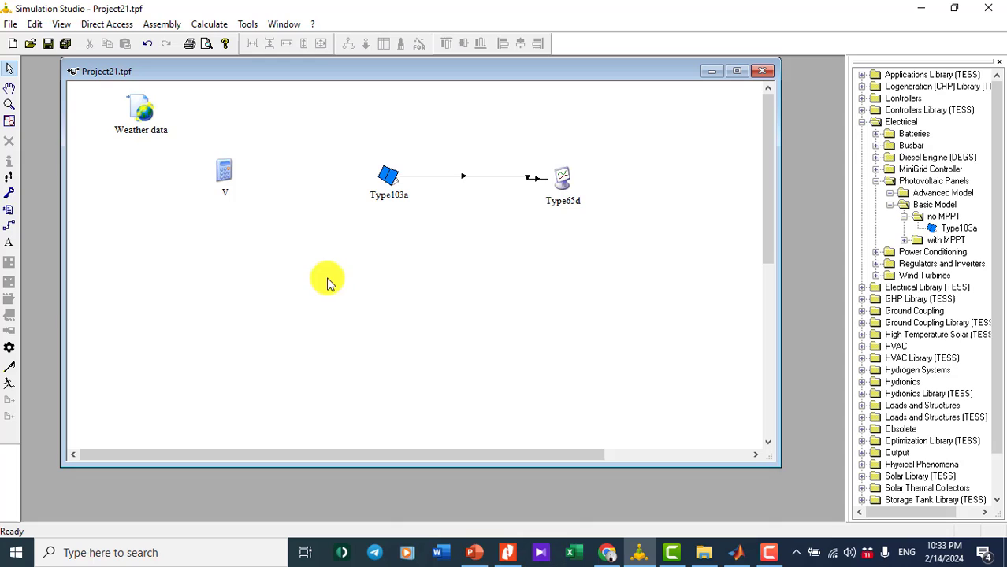
- Link V to Type103a, feeding its Voltage output into Load voltage
{"action": "left_click", "coordinate": [9, 212]}
{"action": "left_click", "coordinate": [230, 167]}
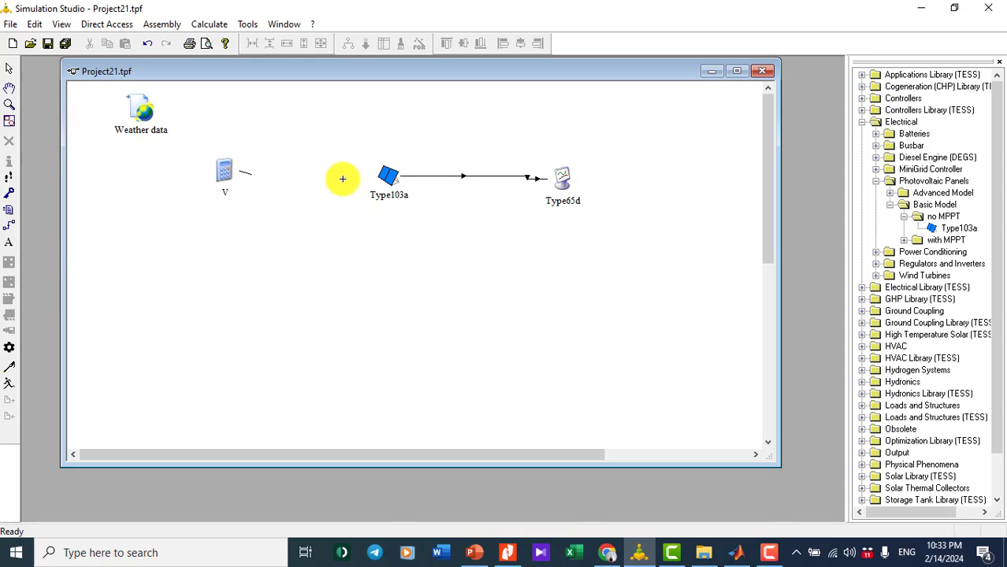
{"action": "left_click", "coordinate": [376, 175]}
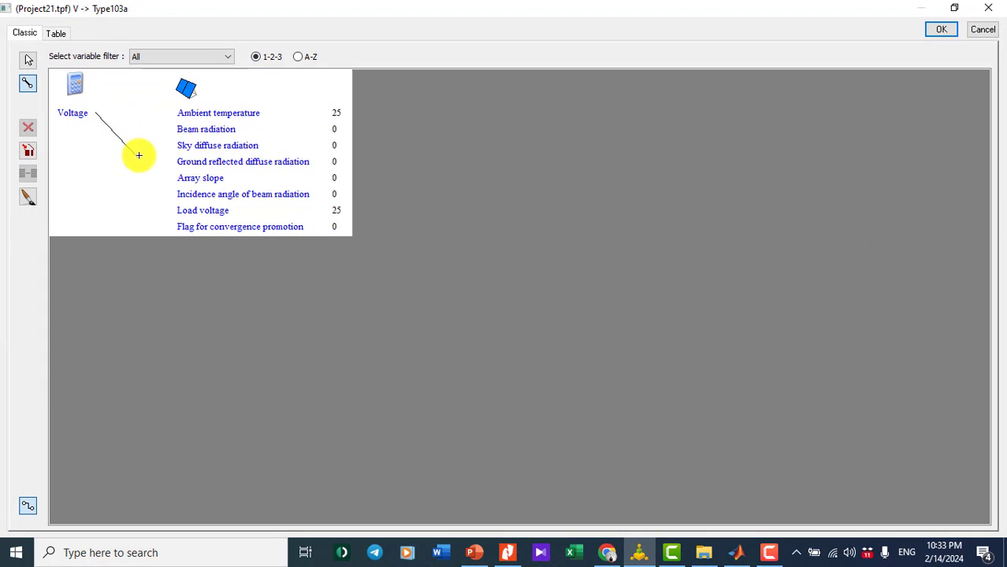
{"action": "left_click", "coordinate": [202, 211]}
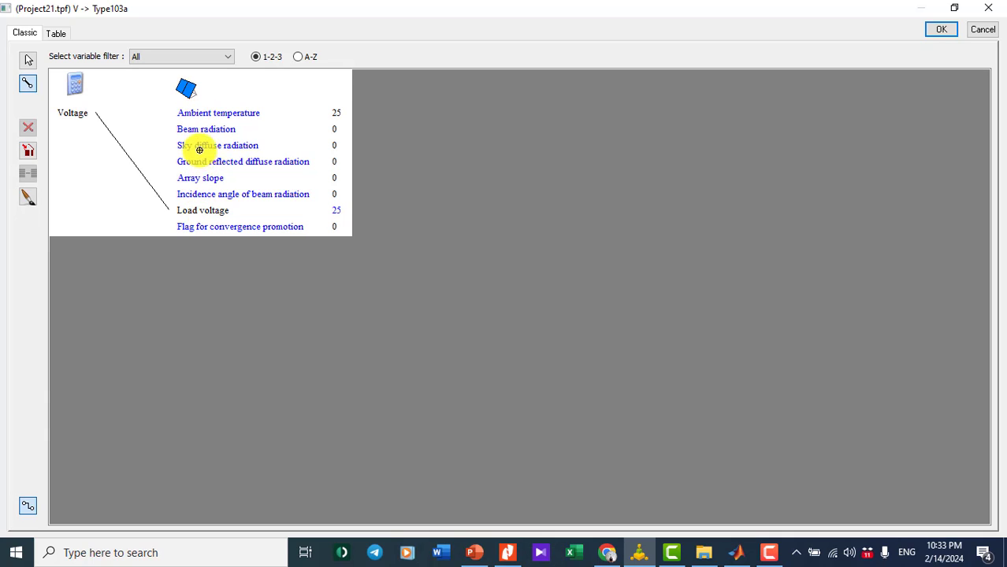
{"action": "left_click", "coordinate": [942, 30]}
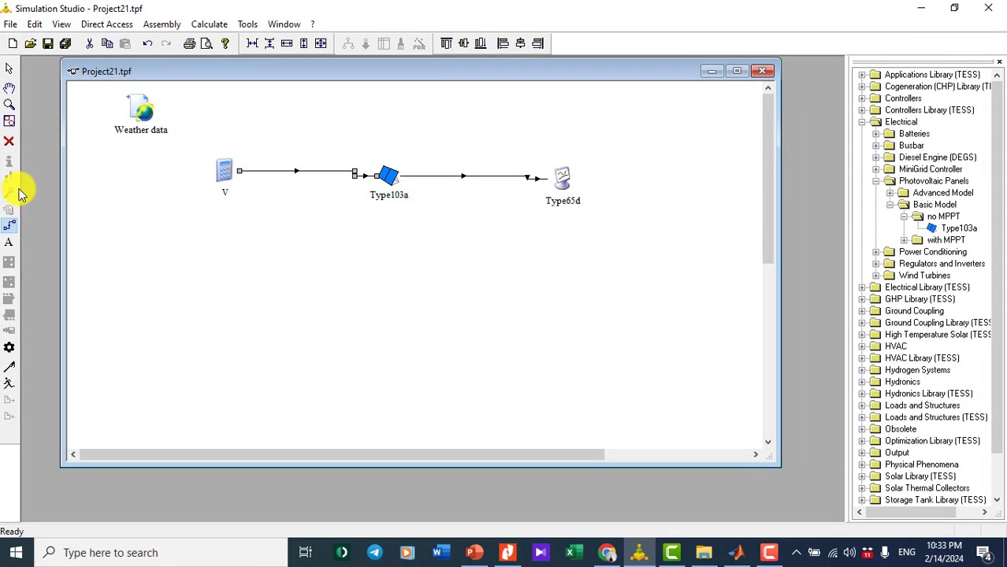
- Run the 4000-hour simulation, keep the plotter open at the end, then close the empty plot
{"action": "left_click", "coordinate": [9, 383]}
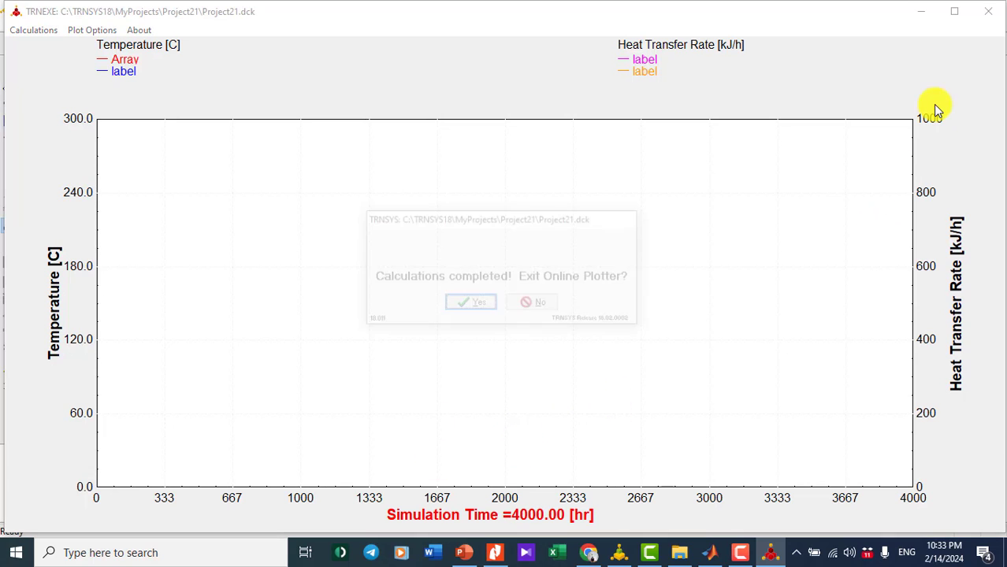
{"action": "left_click", "coordinate": [553, 306]}
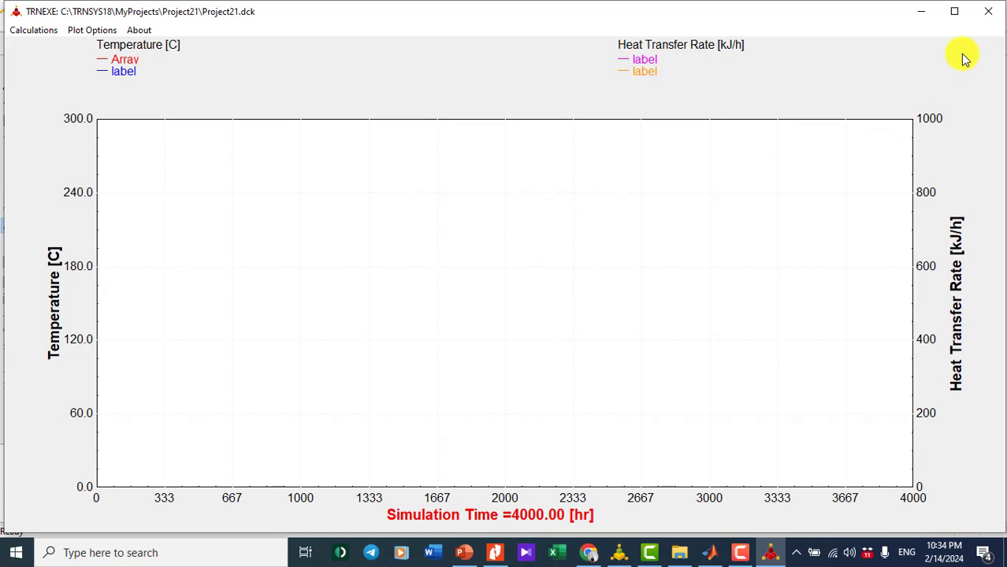
{"action": "left_click", "coordinate": [986, 11]}
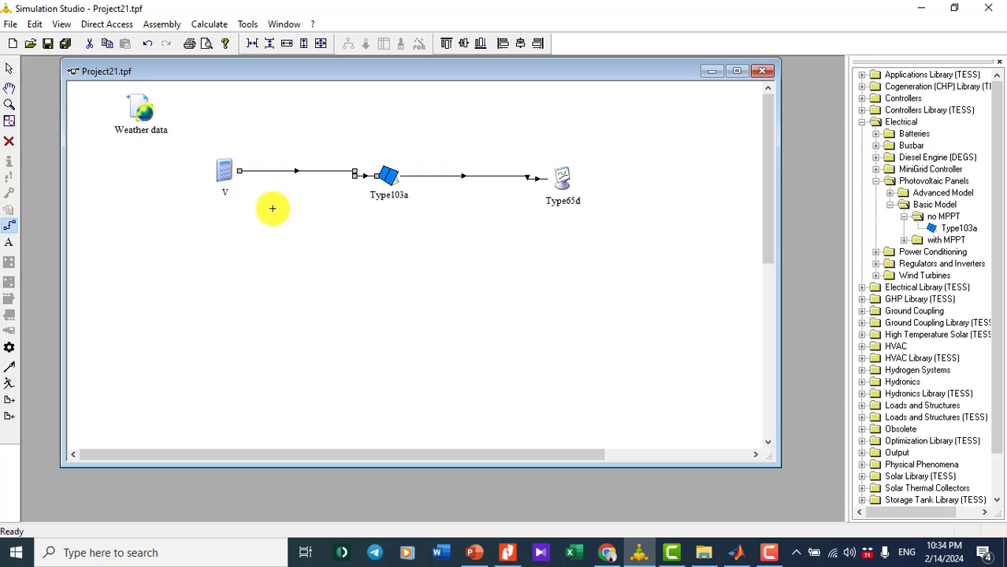
- Enter fixed Type103a inputs: beam radiation 2819, sky diffuse 683 kJ/hr.m^2, incidence angle 14.27°
{"action": "left_click", "coordinate": [8, 69]}
{"action": "double_click", "coordinate": [390, 176]}
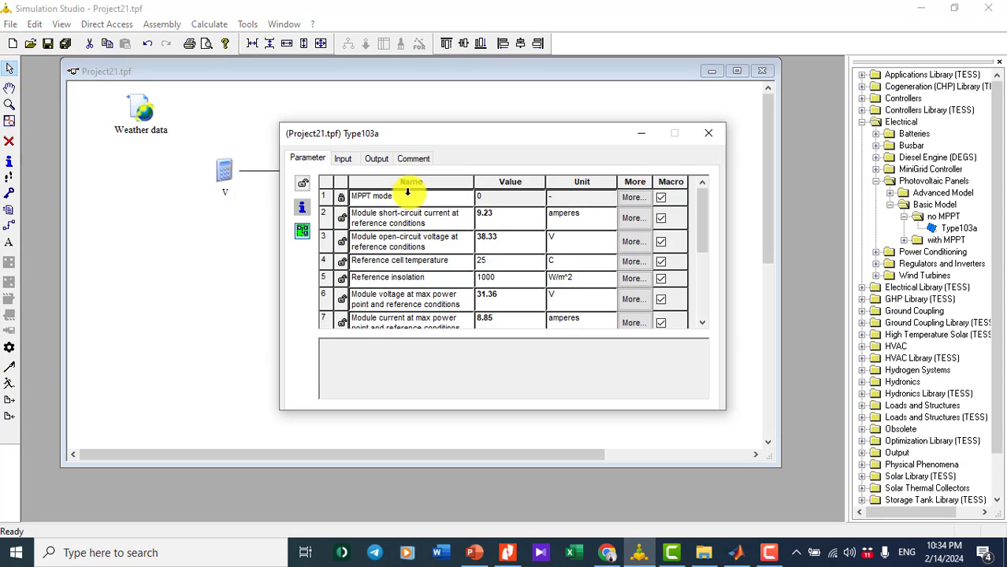
{"action": "left_click", "coordinate": [343, 159]}
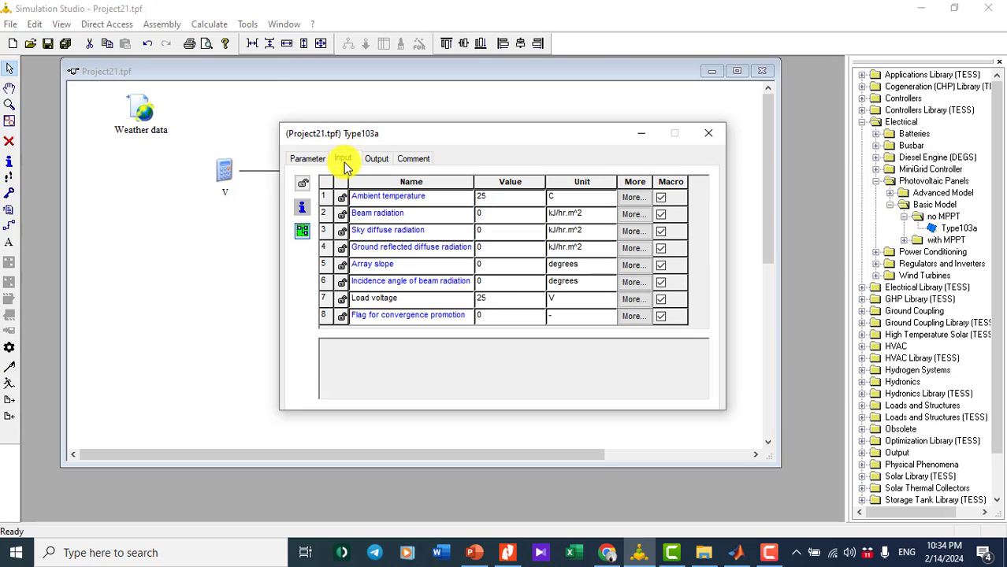
{"action": "left_click", "coordinate": [476, 213]}
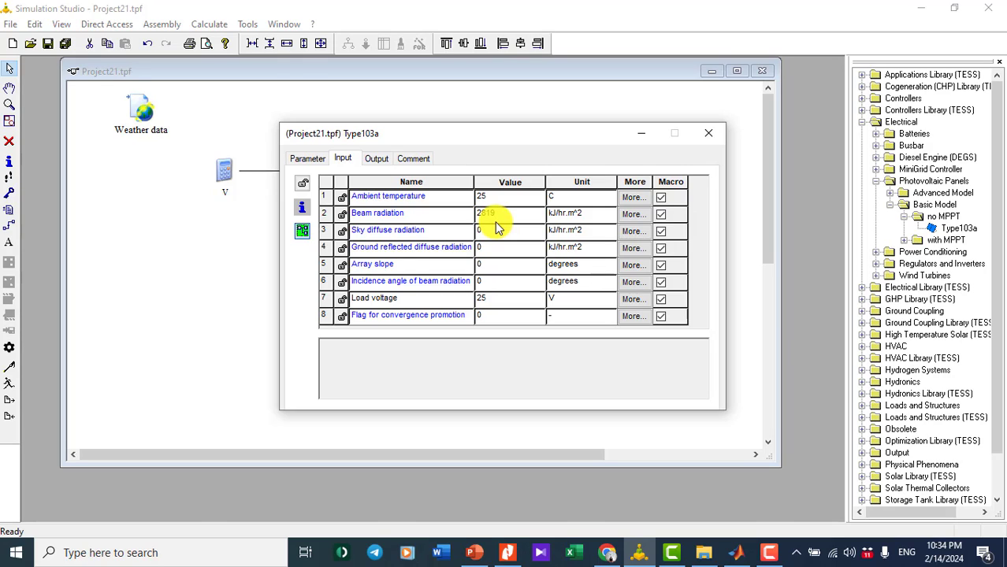
{"action": "left_click", "coordinate": [488, 233]}
{"action": "left_click", "coordinate": [483, 232]}
{"action": "left_click", "coordinate": [488, 282]}
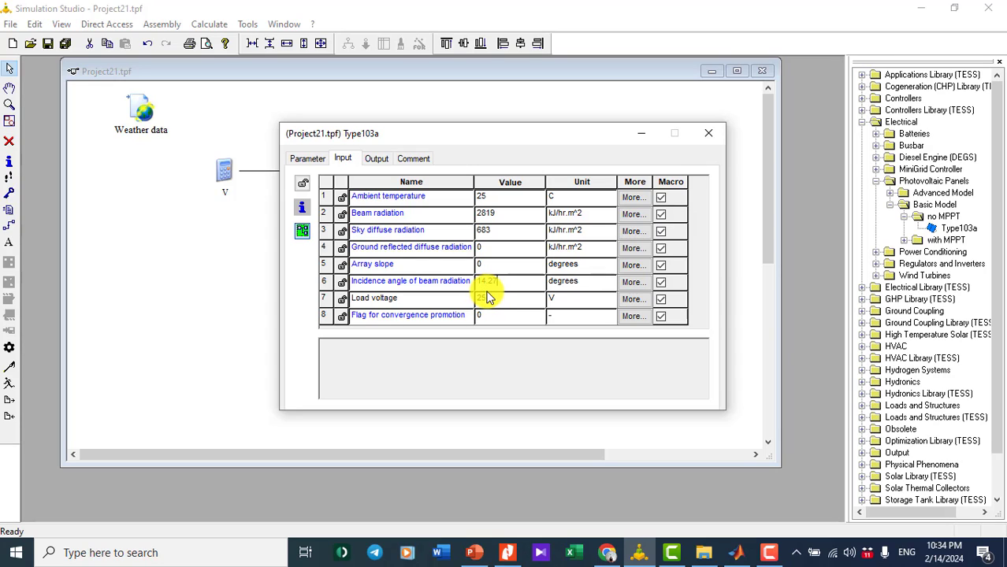
{"action": "left_click", "coordinate": [709, 133]}
{"action": "left_click", "coordinate": [350, 326]}
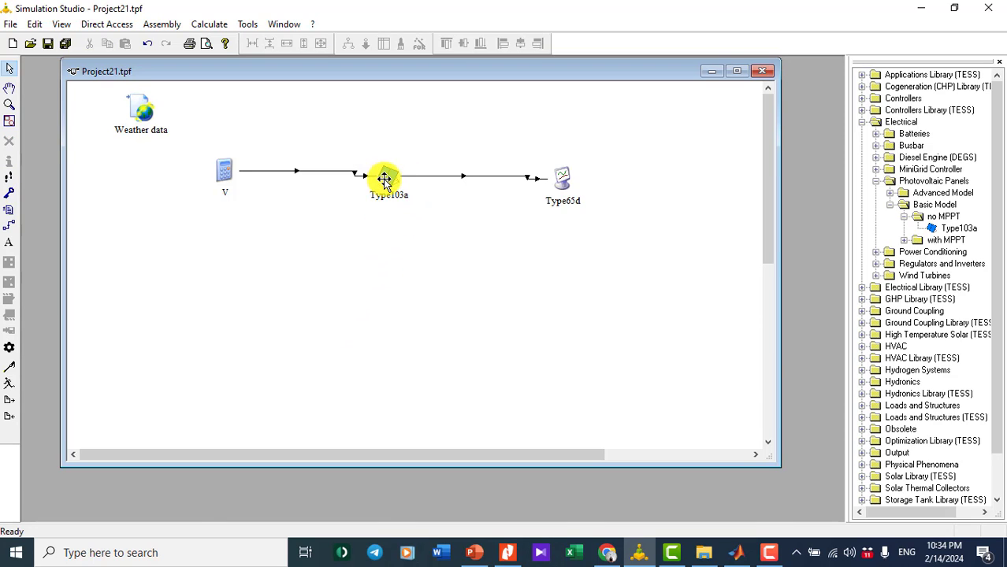
- Check that Voltage feeds Type103a's load voltage, then set the Type103a array slope to 25°
{"action": "double_click", "coordinate": [301, 172]}
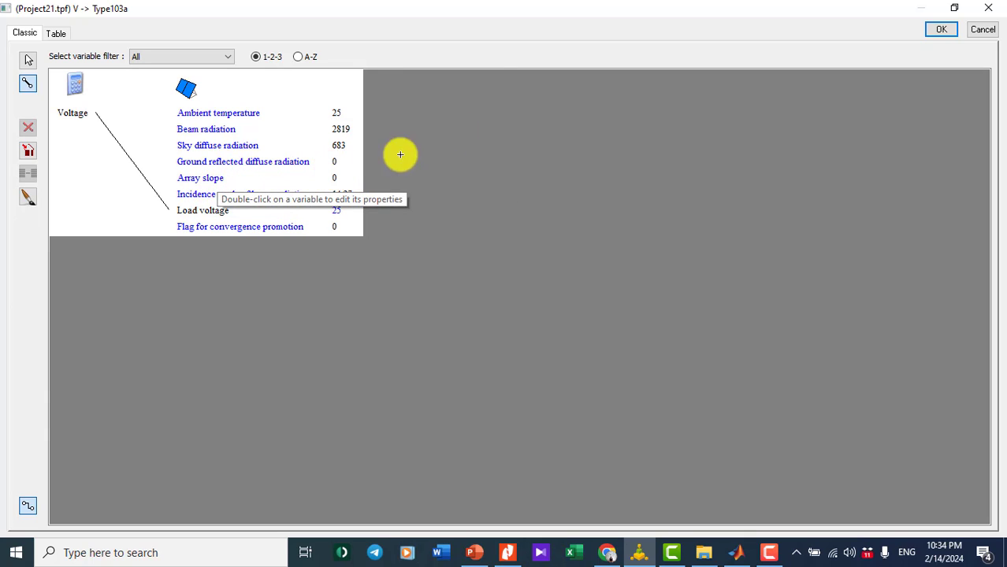
{"action": "left_click", "coordinate": [942, 30]}
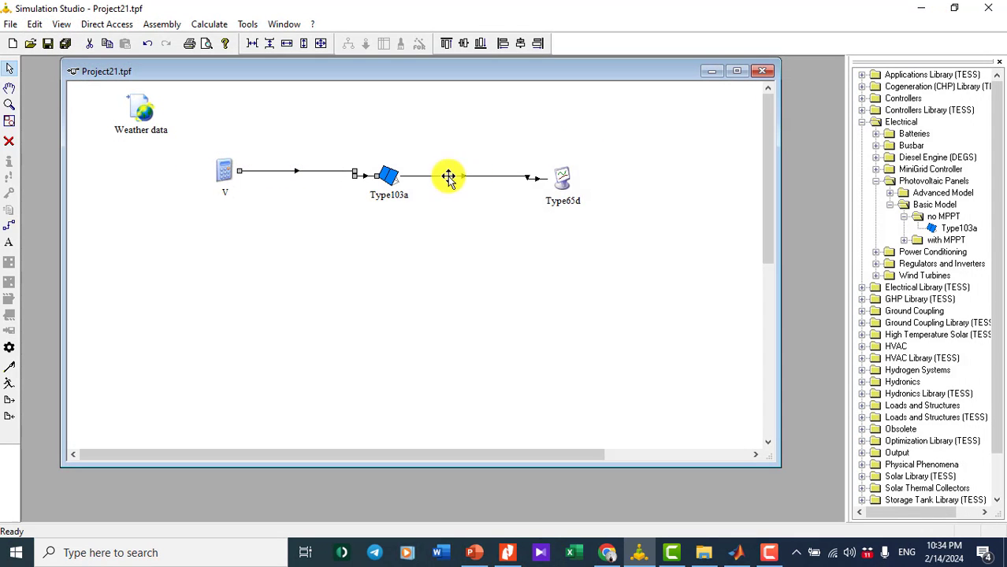
{"action": "double_click", "coordinate": [391, 178]}
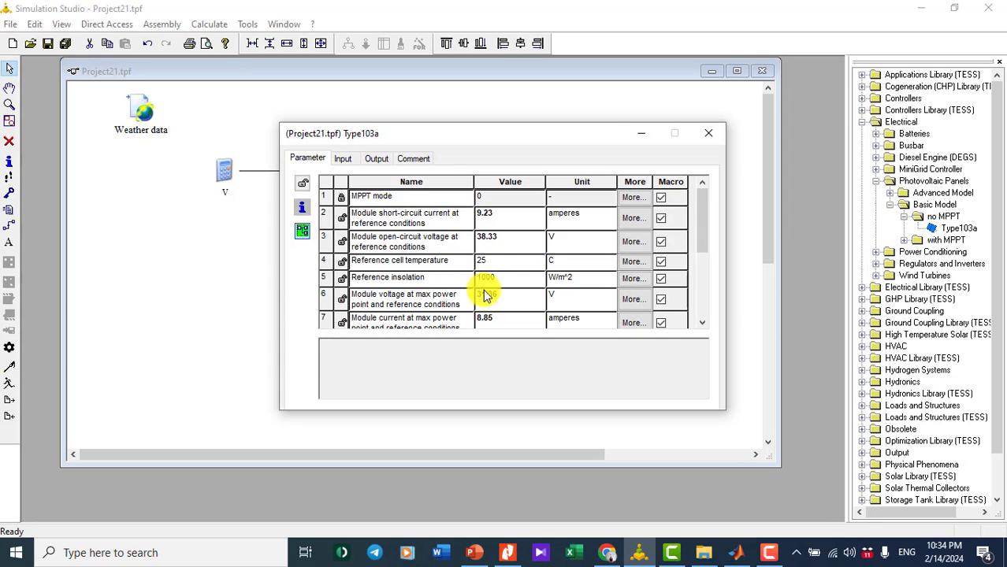
{"action": "left_click", "coordinate": [343, 159]}
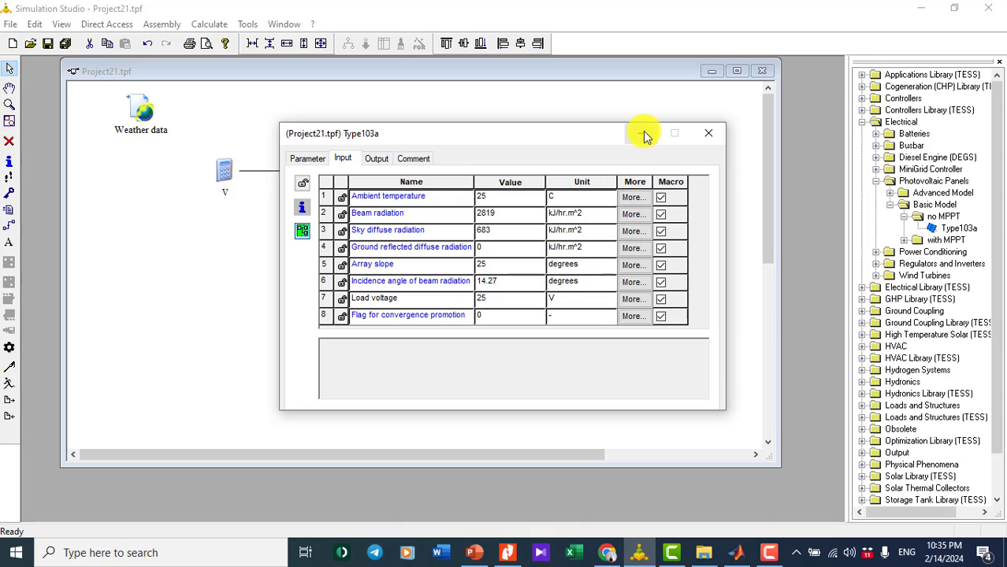
- Close the Type103a settings and confirm the simulation stop time of 4000 hr
{"action": "left_click", "coordinate": [709, 133]}
{"action": "left_click", "coordinate": [300, 319]}
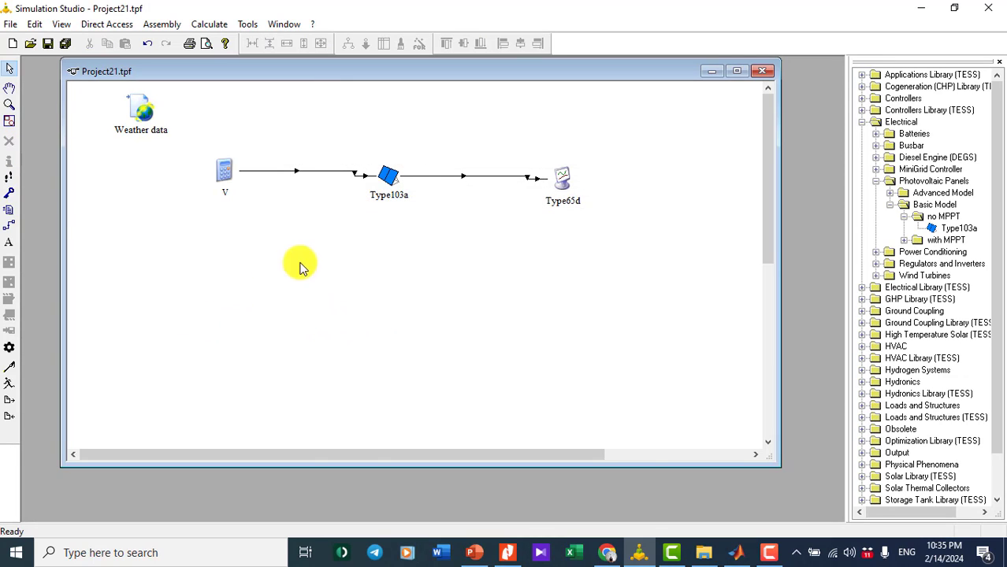
{"action": "left_click", "coordinate": [9, 349]}
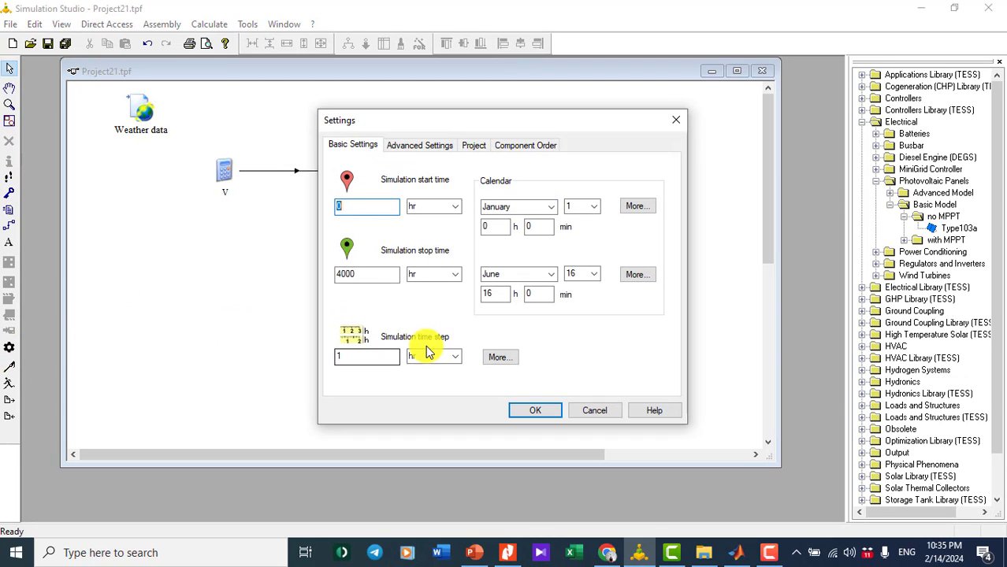
{"action": "double_click", "coordinate": [348, 273]}
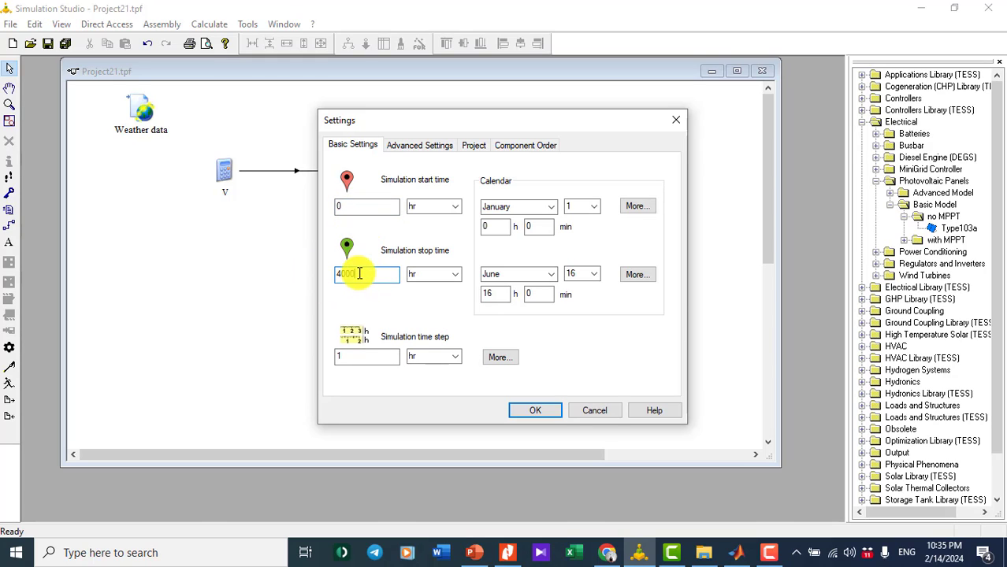
{"action": "left_click", "coordinate": [535, 411]}
- Verify Voltage = time/100 in the V equation, then run the simulation keeping the plotter open
{"action": "double_click", "coordinate": [225, 180]}
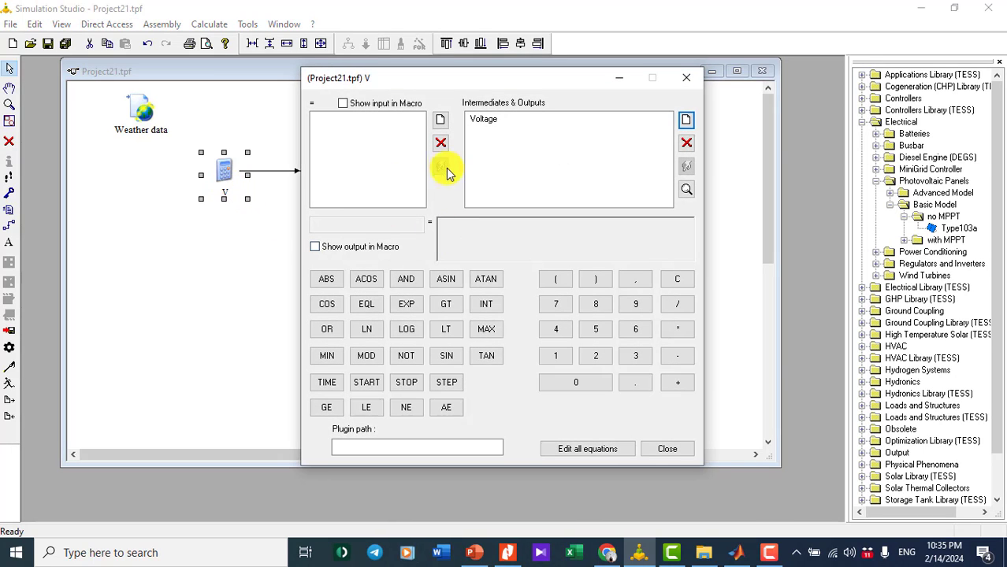
{"action": "left_click", "coordinate": [482, 122]}
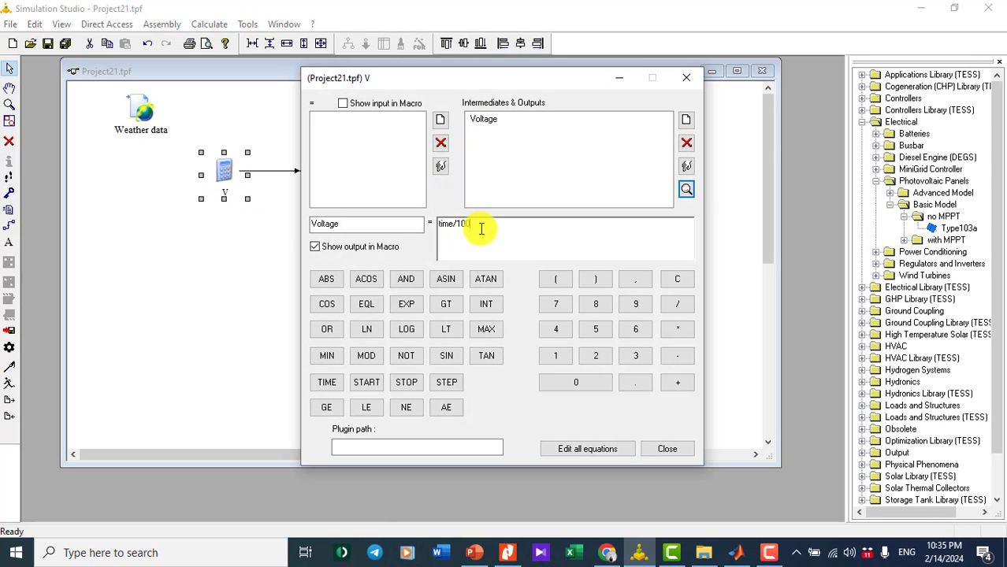
{"action": "left_click", "coordinate": [686, 77]}
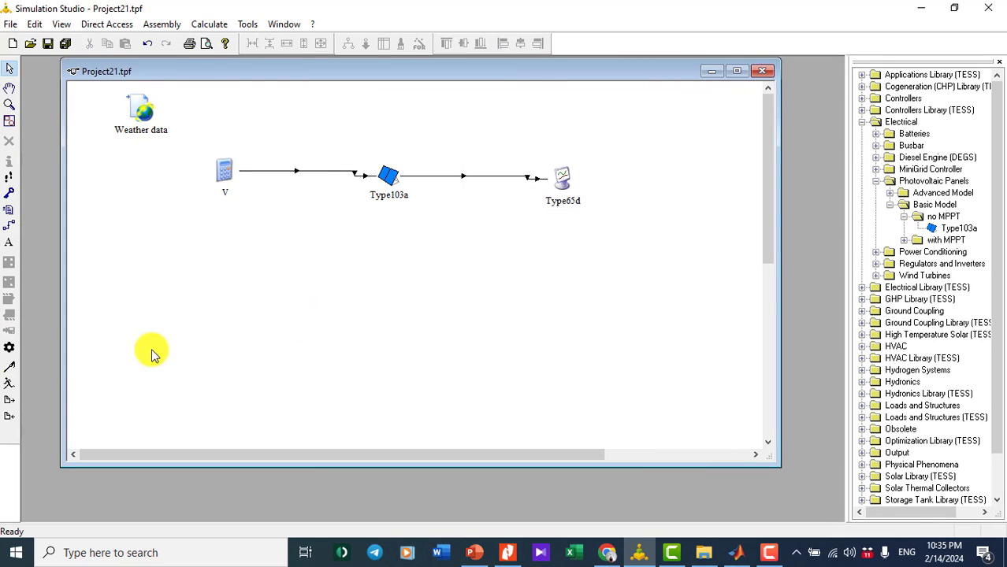
{"action": "left_click", "coordinate": [10, 384]}
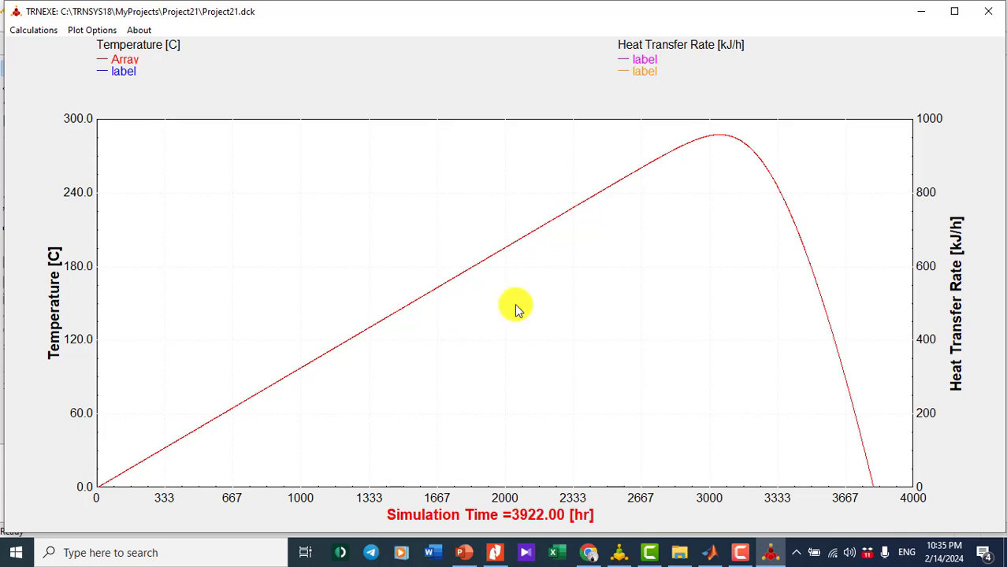
{"action": "left_click", "coordinate": [541, 307]}
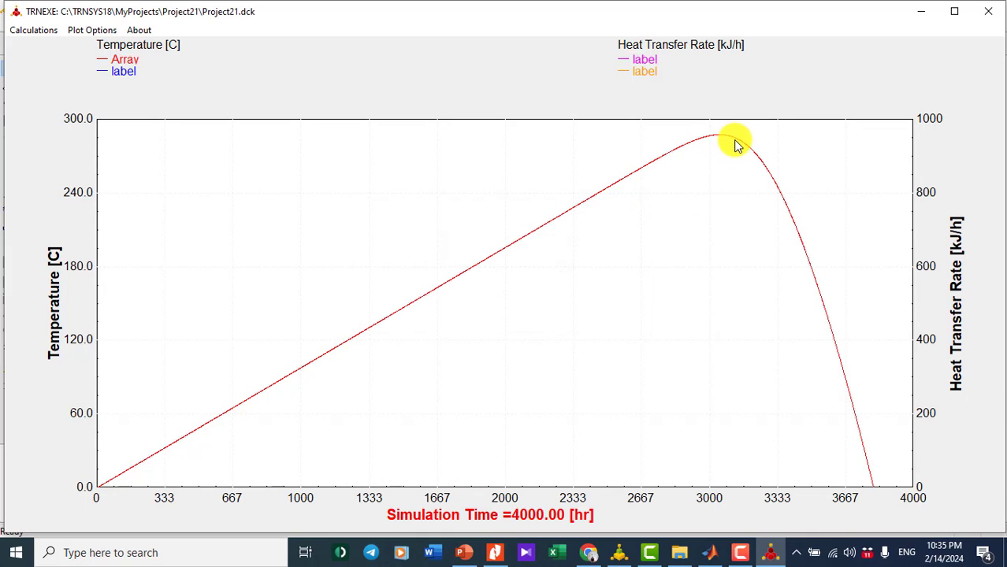
- Zoom the datasheet's Power Voltage Curve to 200% in Nitro Pro and compare it with the Array plot
{"action": "left_click", "coordinate": [493, 556]}
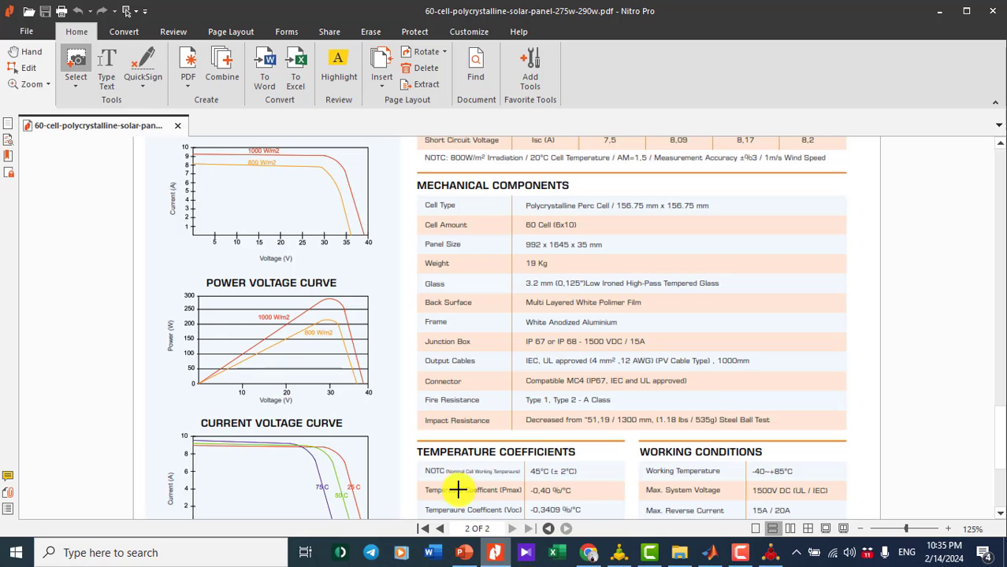
{"action": "scroll", "coordinate": [268, 373], "scroll_direction": "up", "scroll_amount": 2}
{"action": "scroll", "coordinate": [285, 381], "scroll_direction": "up", "scroll_amount": 3, "text": "ctrl"}
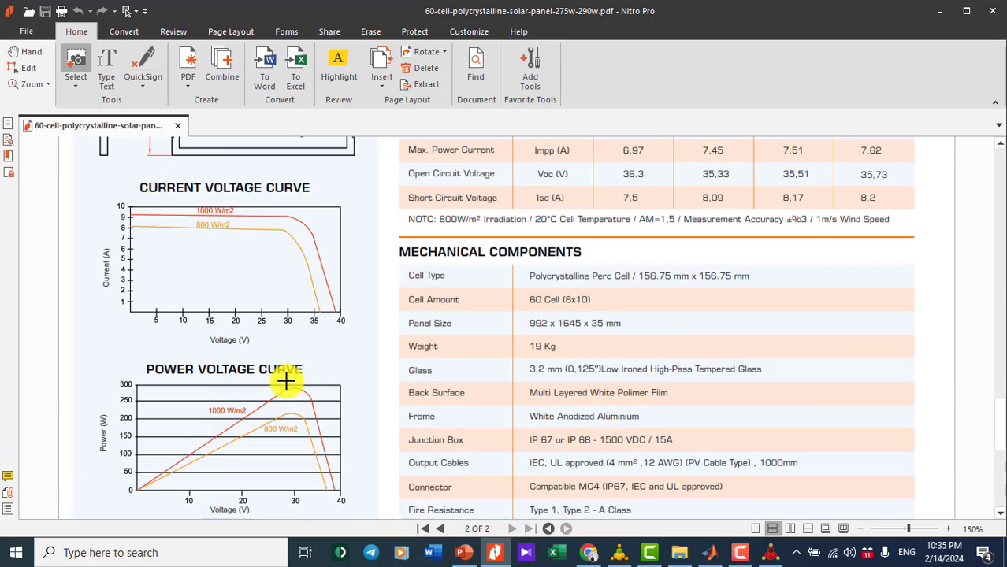
{"action": "scroll", "coordinate": [285, 381], "scroll_direction": "down", "scroll_amount": 3}
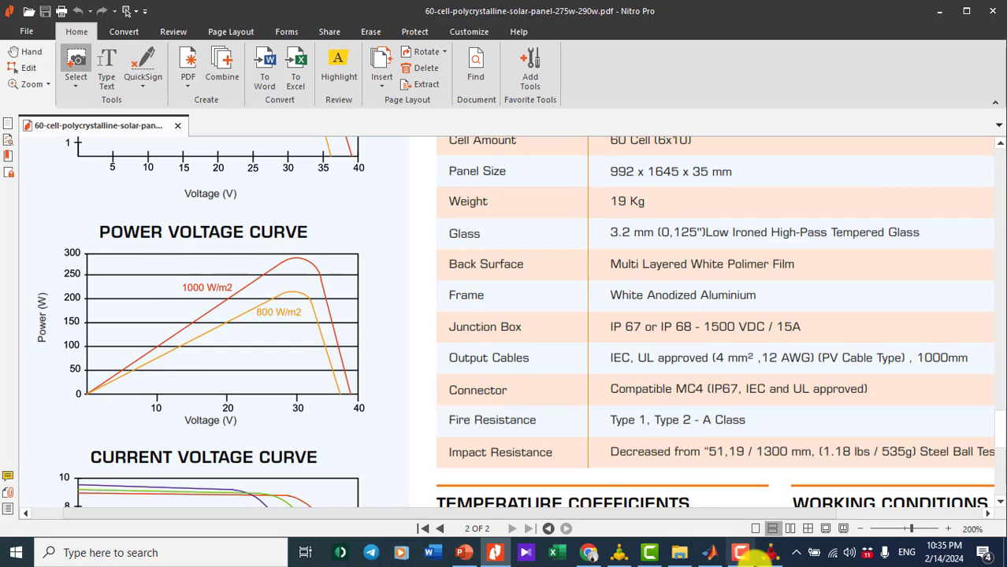
{"action": "left_click", "coordinate": [770, 552]}
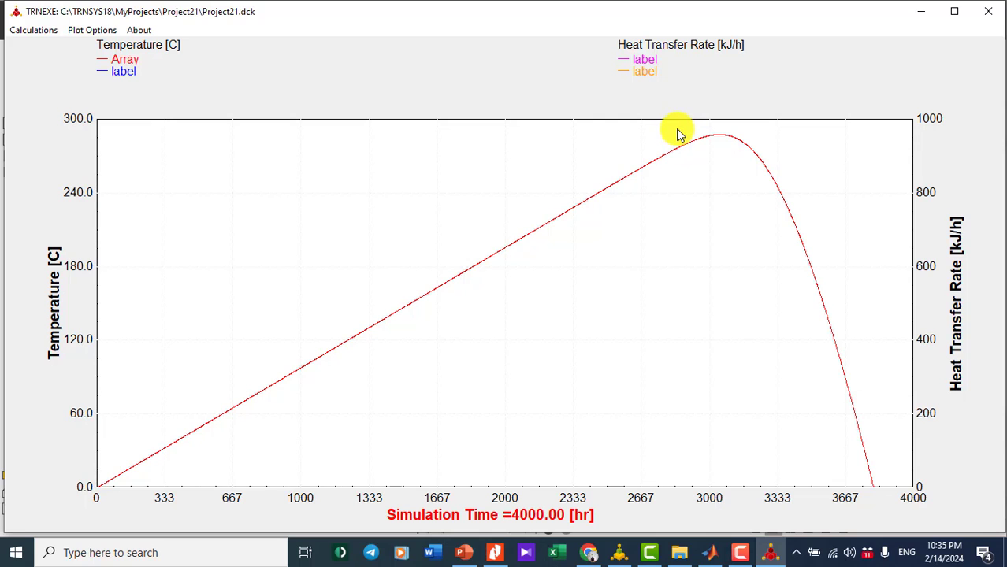
- Zoom into the curve's peak, then open and cancel the axis scaling dialog
{"action": "left_click_drag", "start_coordinate": [676, 131], "coordinate": [784, 189]}
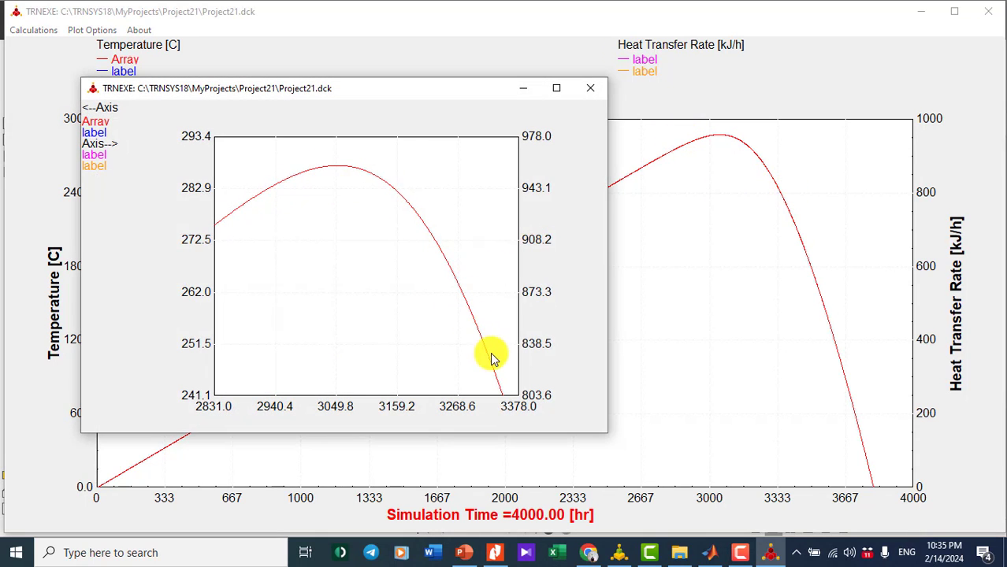
{"action": "left_click", "coordinate": [592, 89]}
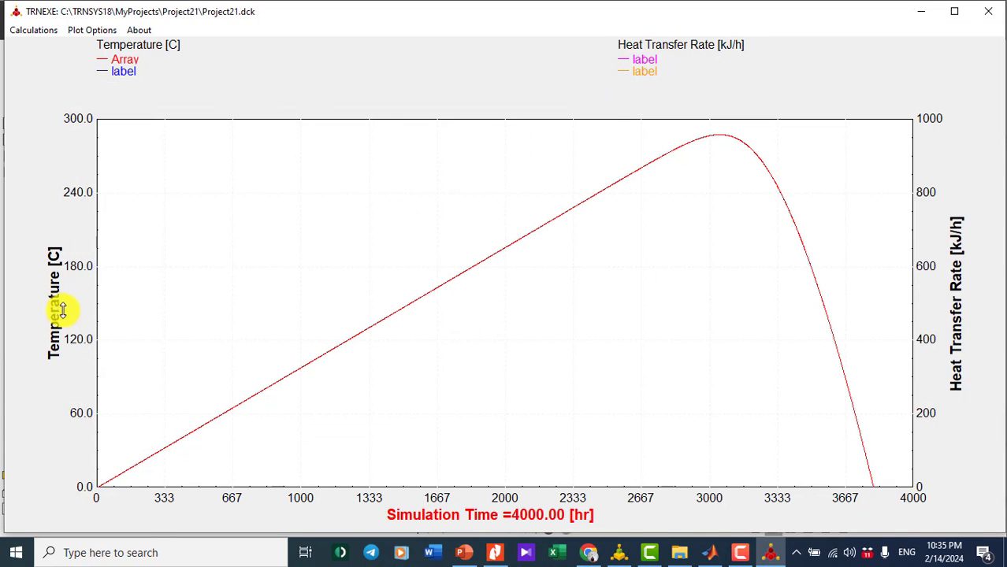
{"action": "left_click", "coordinate": [54, 319]}
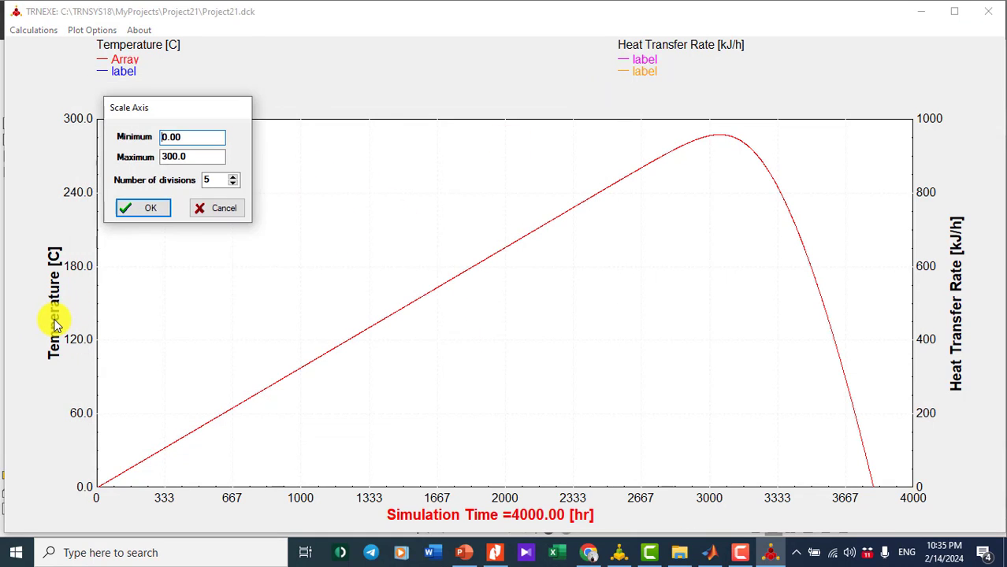
{"action": "left_click", "coordinate": [223, 209]}
- Dismiss the axis scale dialog again, close the online plotter and minimize Nitro Pro
{"action": "left_click", "coordinate": [57, 316]}
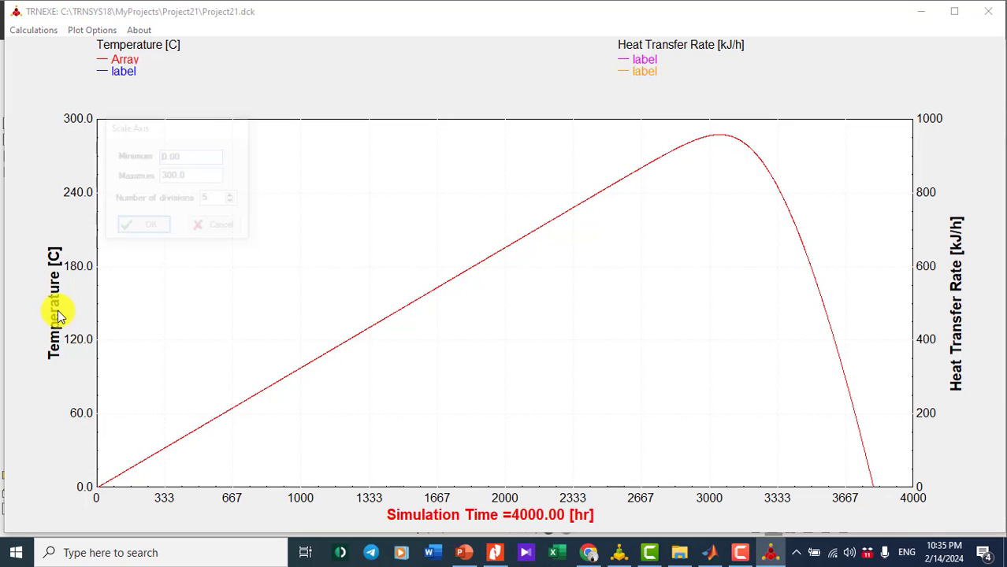
{"action": "left_click", "coordinate": [220, 226]}
{"action": "left_click", "coordinate": [993, 16]}
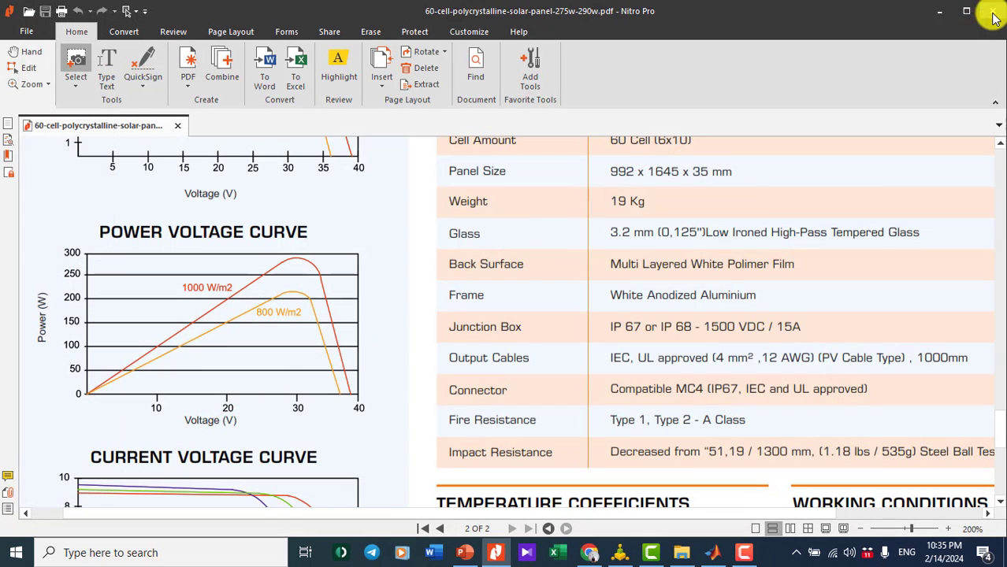
{"action": "left_click", "coordinate": [938, 11]}
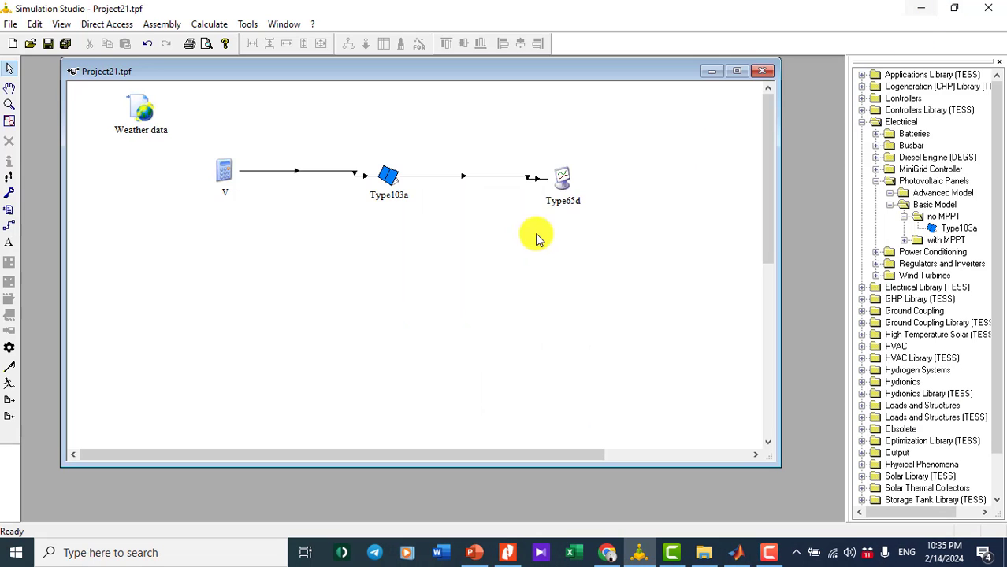
- Set Type65d's left axis title to 'Power [W]' in Special Cards and start the simulation
{"action": "double_click", "coordinate": [566, 178]}
{"action": "left_click", "coordinate": [388, 158]}
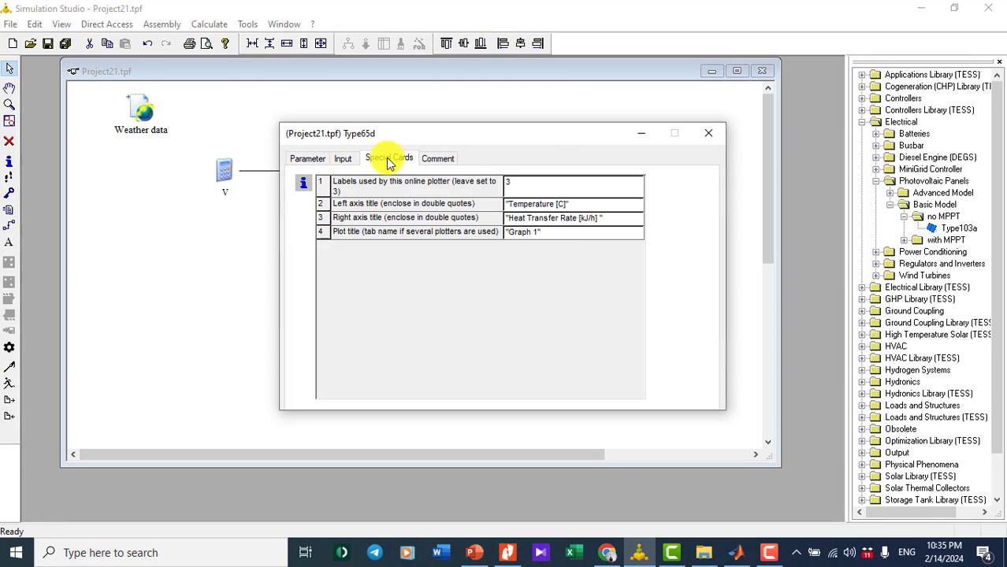
{"action": "left_click", "coordinate": [566, 206]}
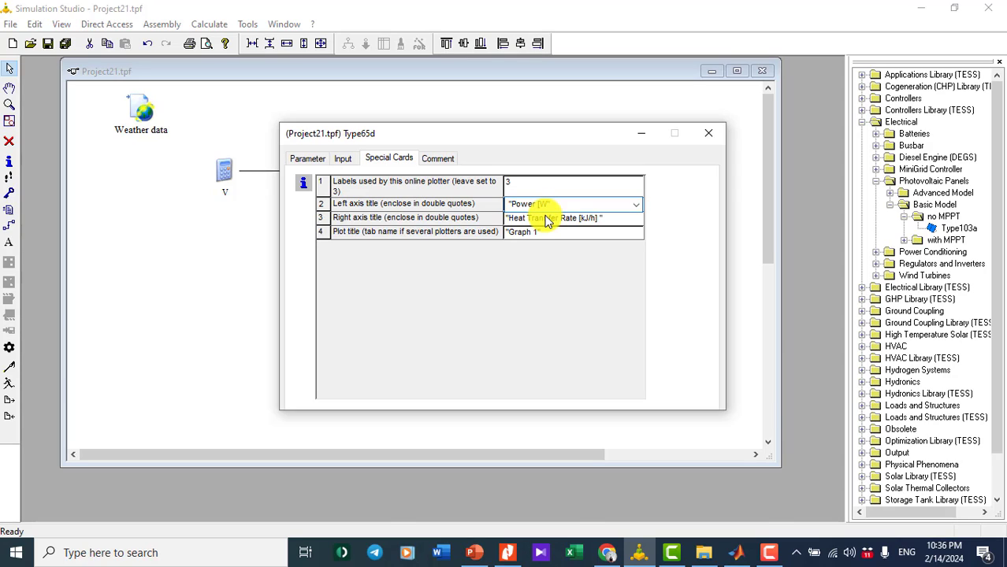
{"action": "left_click", "coordinate": [709, 132]}
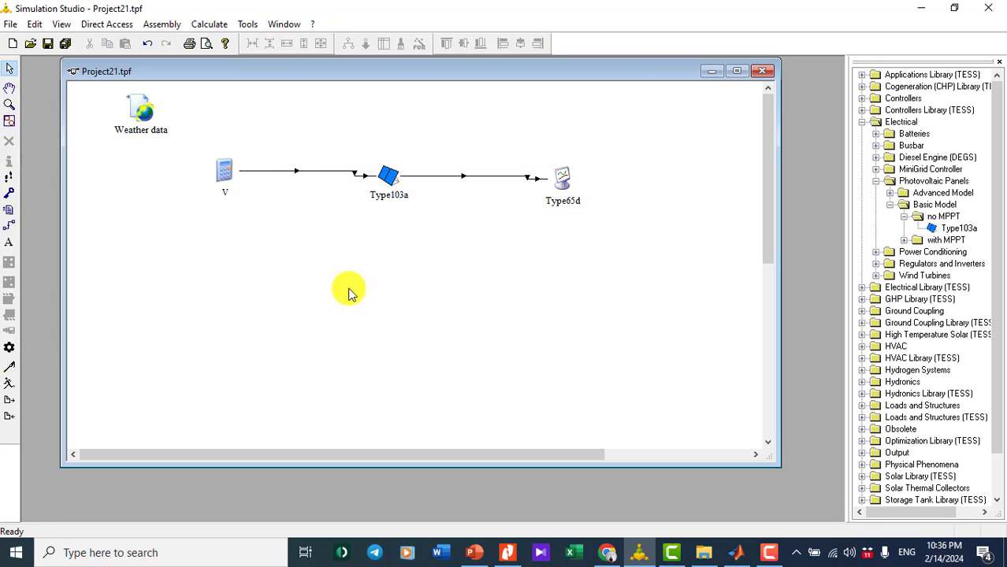
{"action": "left_click", "coordinate": [9, 383]}
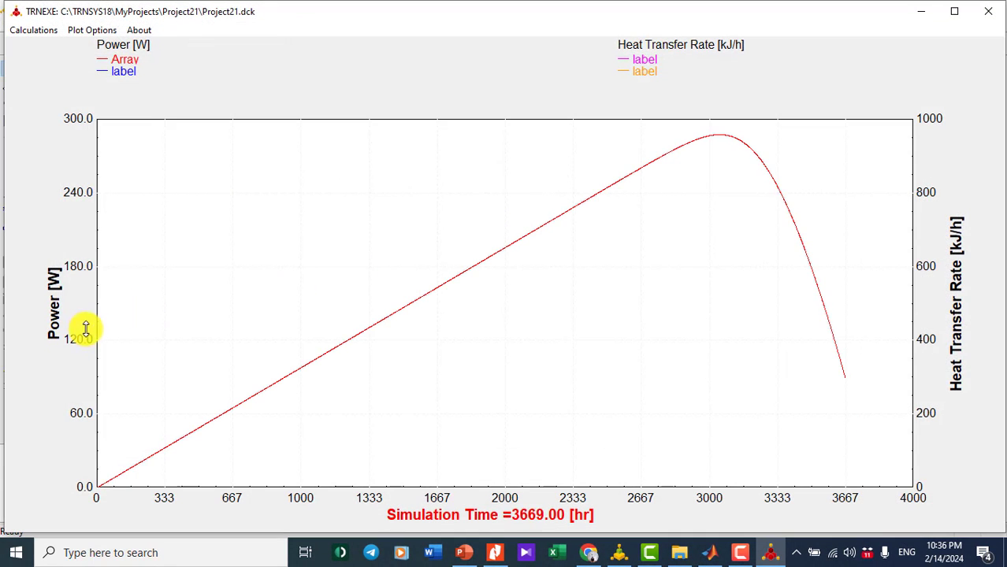
- Keep the Power [W] plot open when the 4000 hr run finishes, then close TRNEXE
{"action": "left_click", "coordinate": [539, 307]}
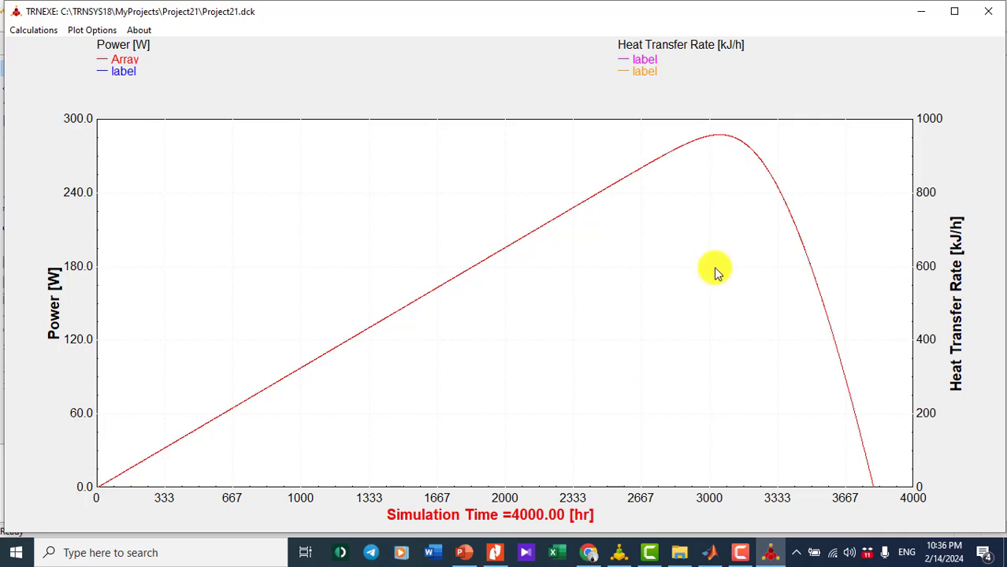
{"action": "left_click", "coordinate": [989, 18]}
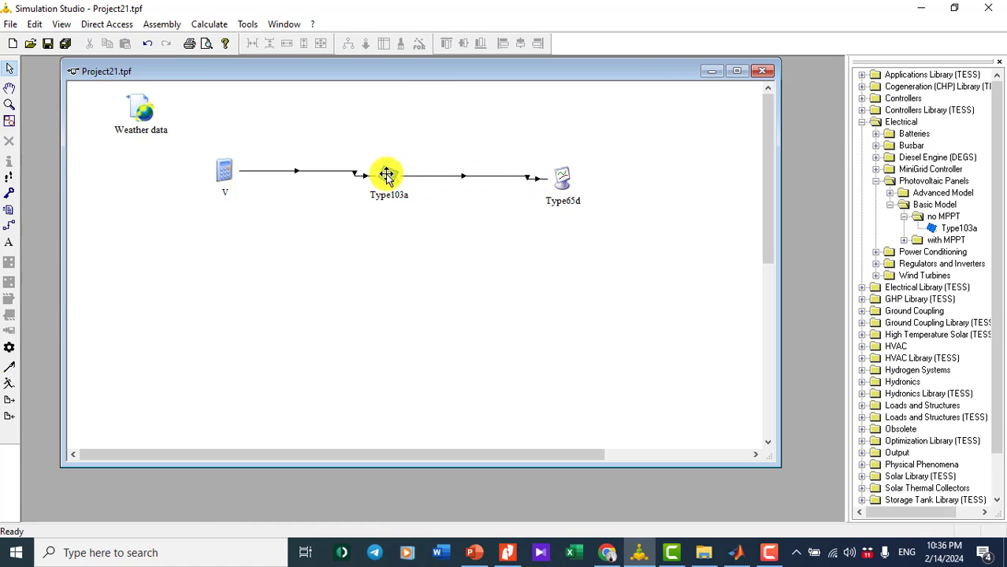
- Connect Type103a's Array current to Type65d's Right axis variable-2
{"action": "double_click", "coordinate": [430, 176]}
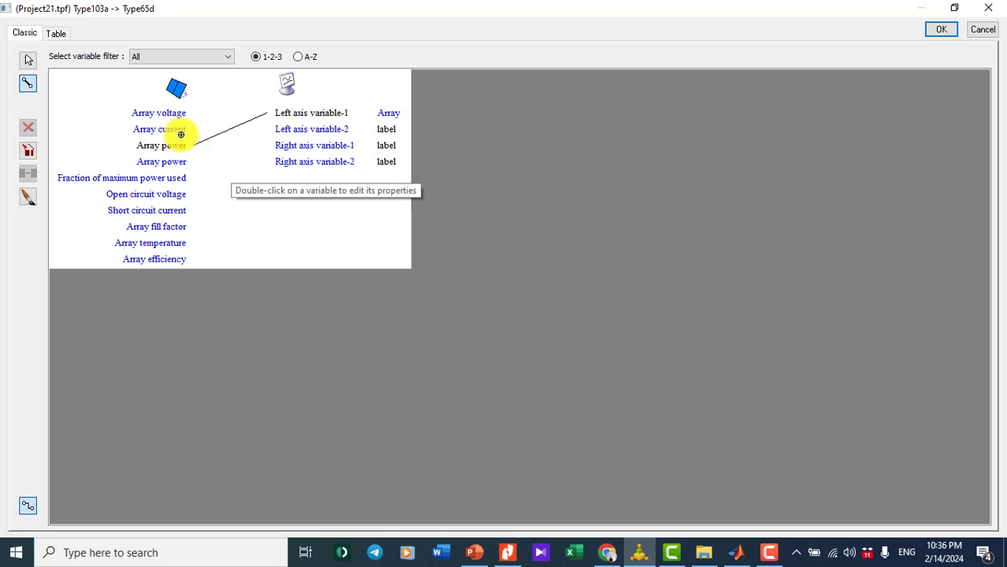
{"action": "left_click", "coordinate": [181, 132]}
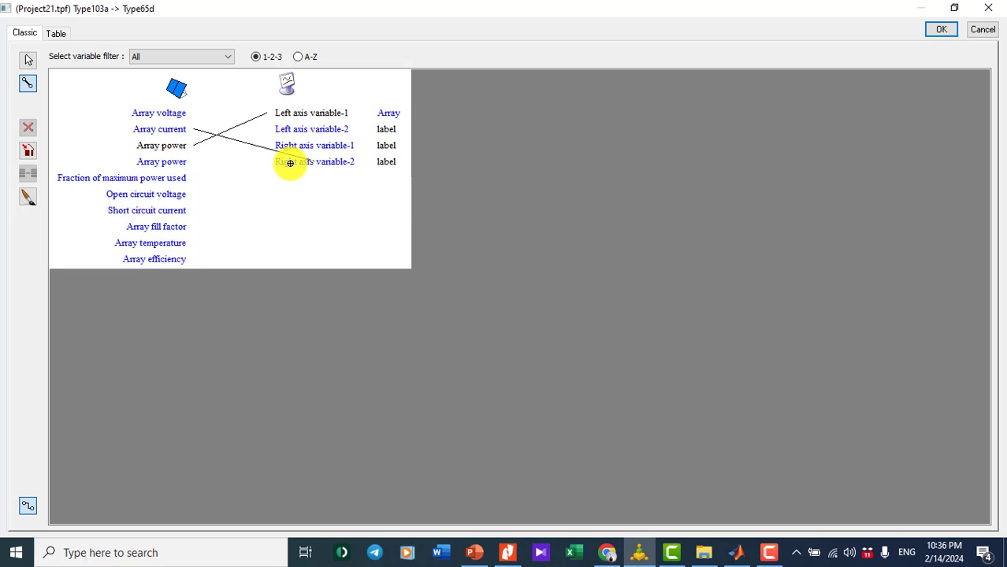
{"action": "left_click", "coordinate": [941, 30]}
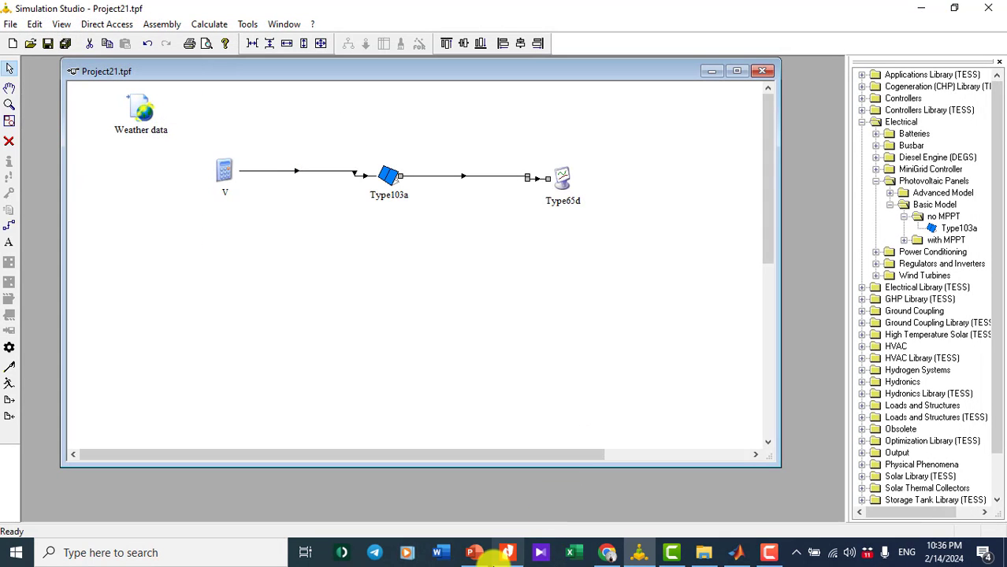
- Review the panel datasheet PDF in Nitro Pro, then minimize it again
{"action": "left_click", "coordinate": [503, 555]}
{"action": "scroll", "coordinate": [233, 375], "scroll_direction": "down", "scroll_amount": 3}
{"action": "scroll", "coordinate": [234, 375], "scroll_direction": "up", "scroll_amount": 6}
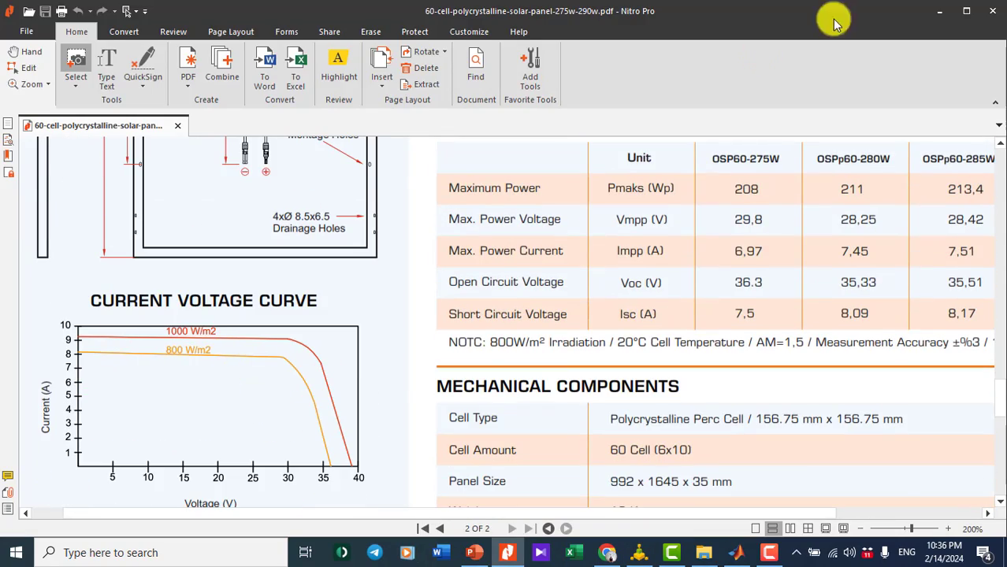
{"action": "left_click", "coordinate": [949, 11]}
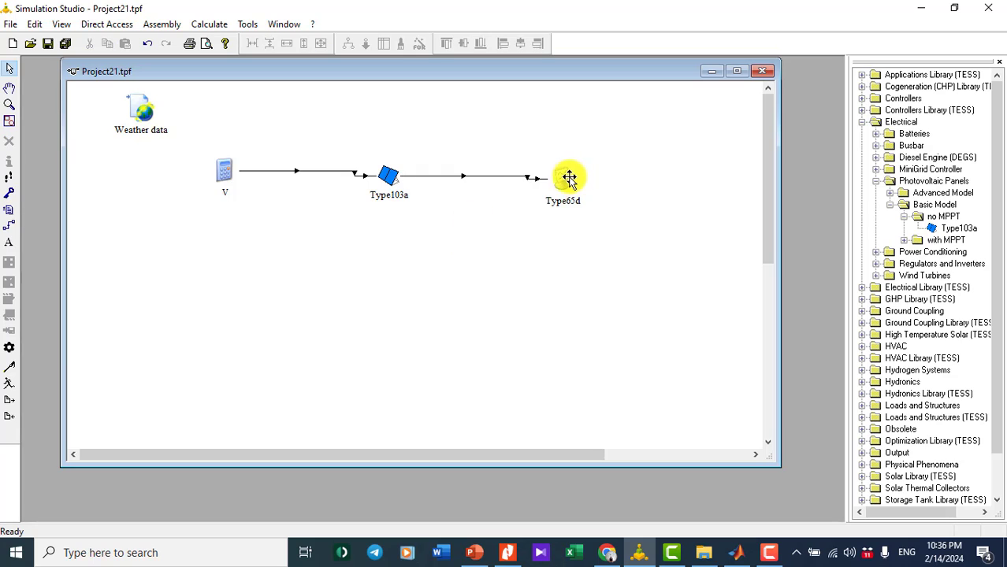
{"action": "left_click", "coordinate": [507, 549]}
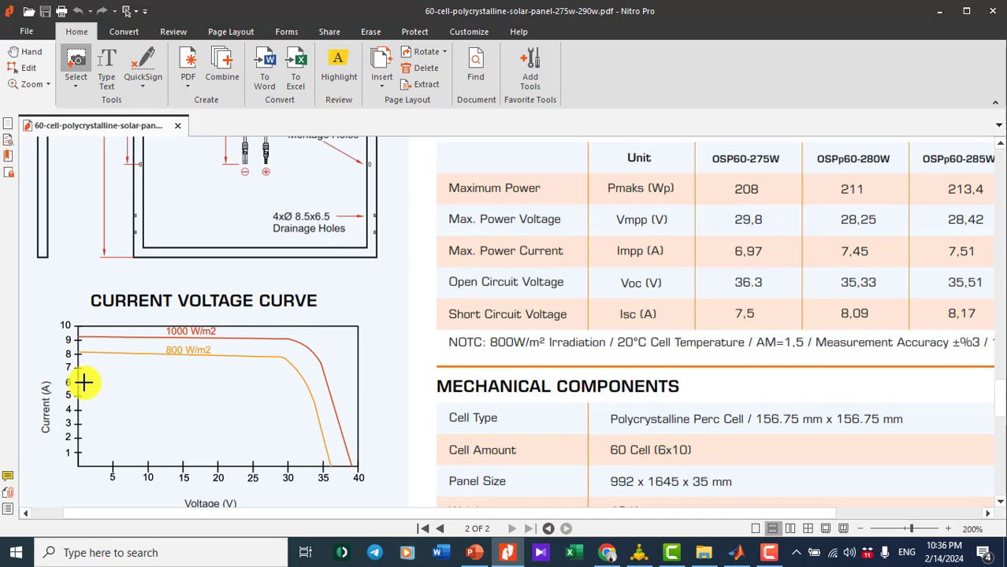
{"action": "left_click", "coordinate": [938, 11]}
- Change Type65d's Right axis maximum from 1000 to 10
{"action": "double_click", "coordinate": [560, 181]}
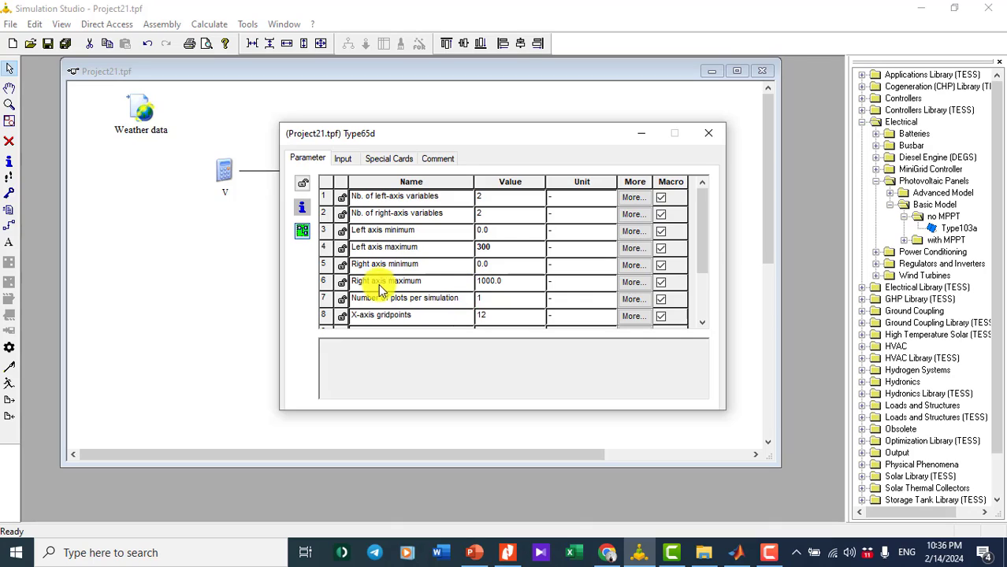
{"action": "left_click", "coordinate": [508, 282]}
{"action": "type", "text": "10"}
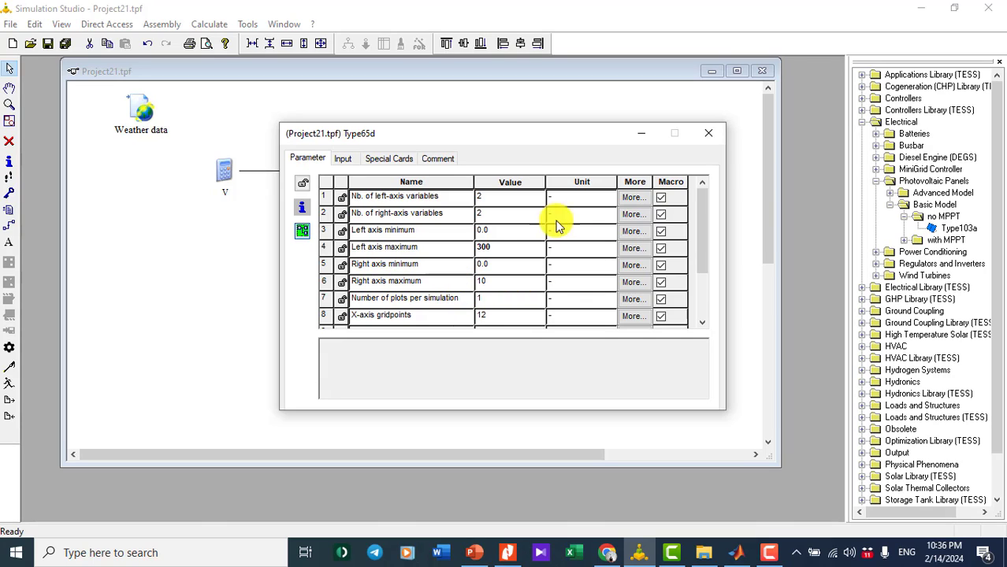
{"action": "left_click", "coordinate": [709, 134]}
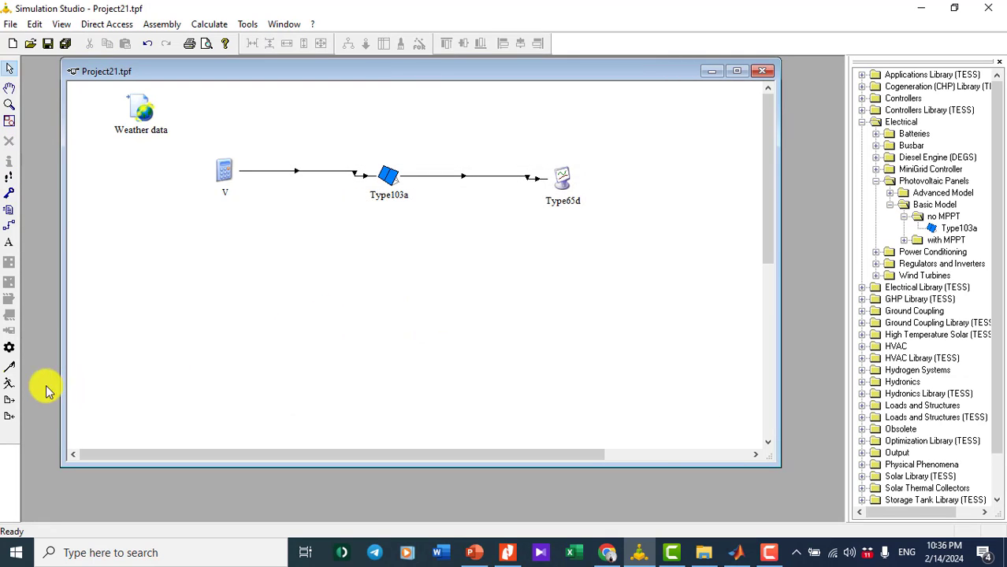
- Rerun the simulation keeping the plot, zoom into the power peak, and toggle the Array current curve
{"action": "left_click", "coordinate": [9, 383]}
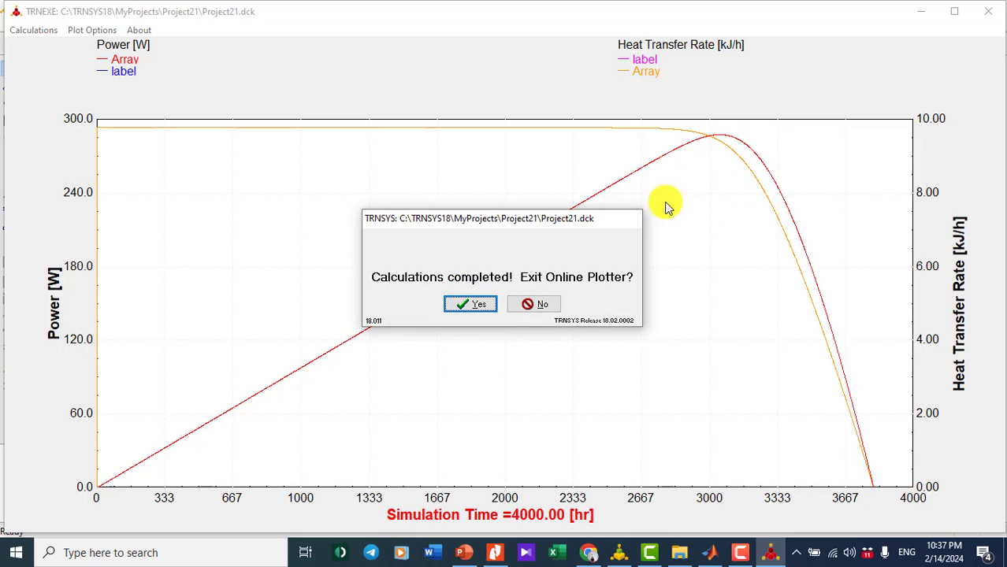
{"action": "left_click", "coordinate": [544, 304]}
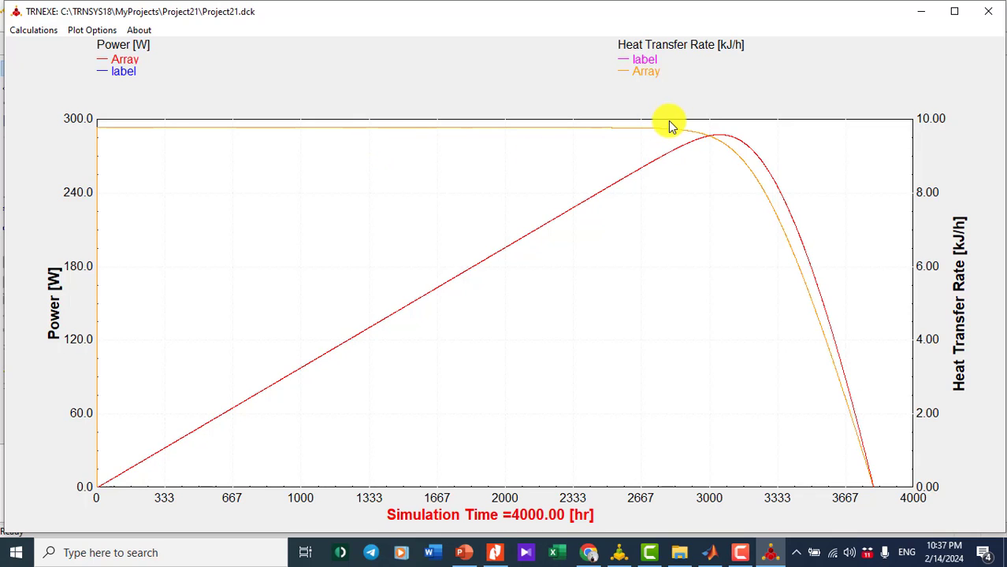
{"action": "left_click_drag", "start_coordinate": [679, 140], "coordinate": [797, 229]}
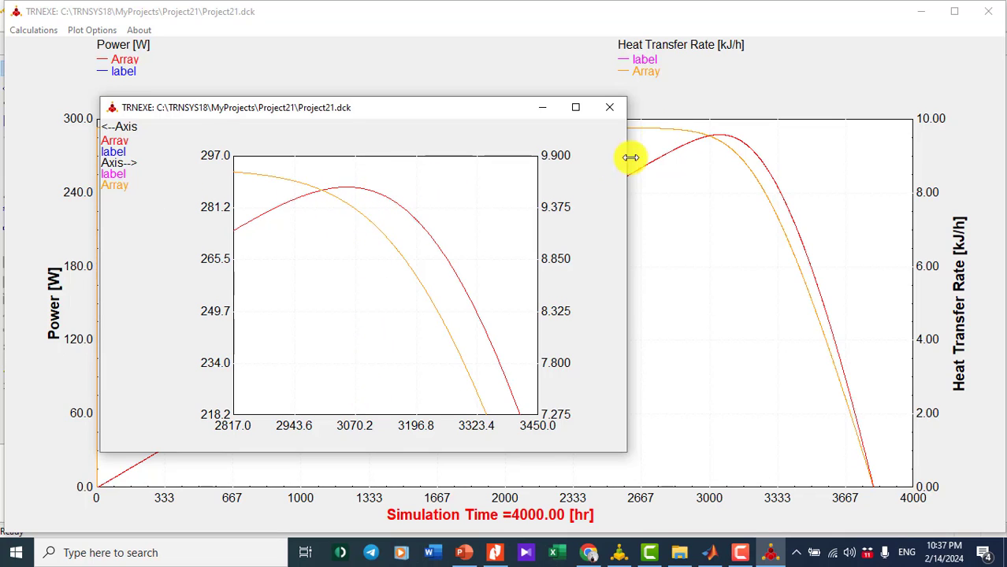
{"action": "left_click", "coordinate": [611, 108]}
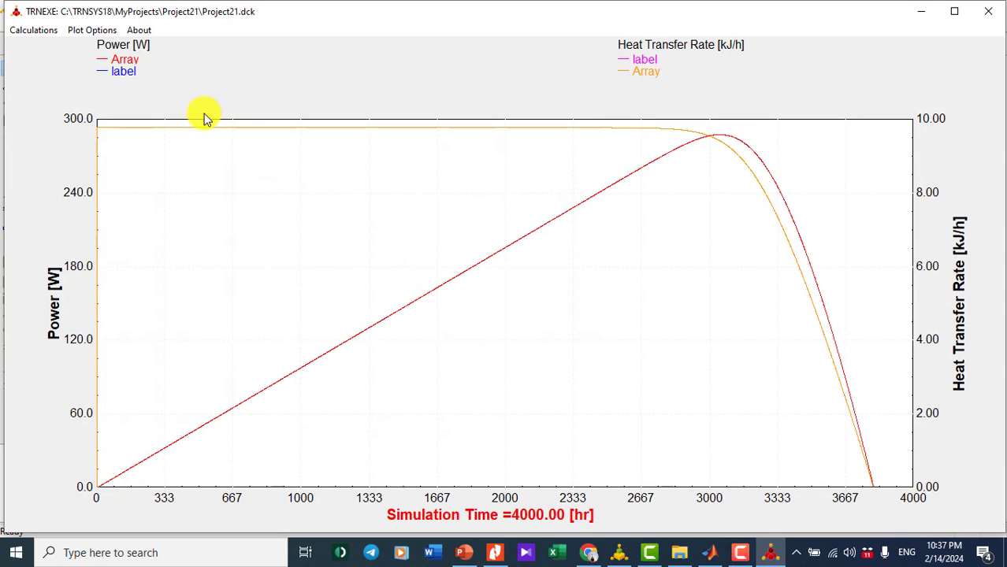
{"action": "left_click", "coordinate": [656, 76]}
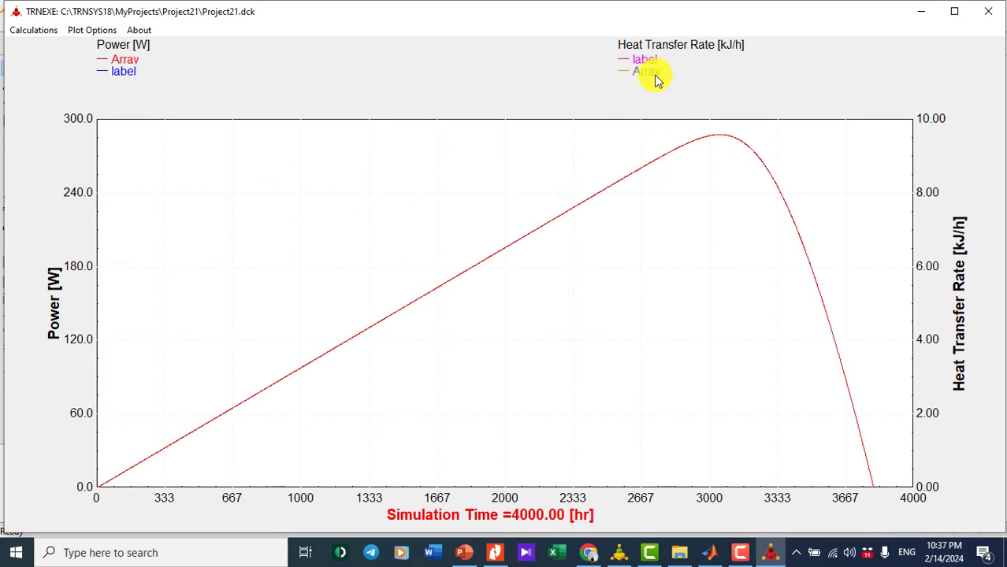
{"action": "left_click", "coordinate": [650, 72]}
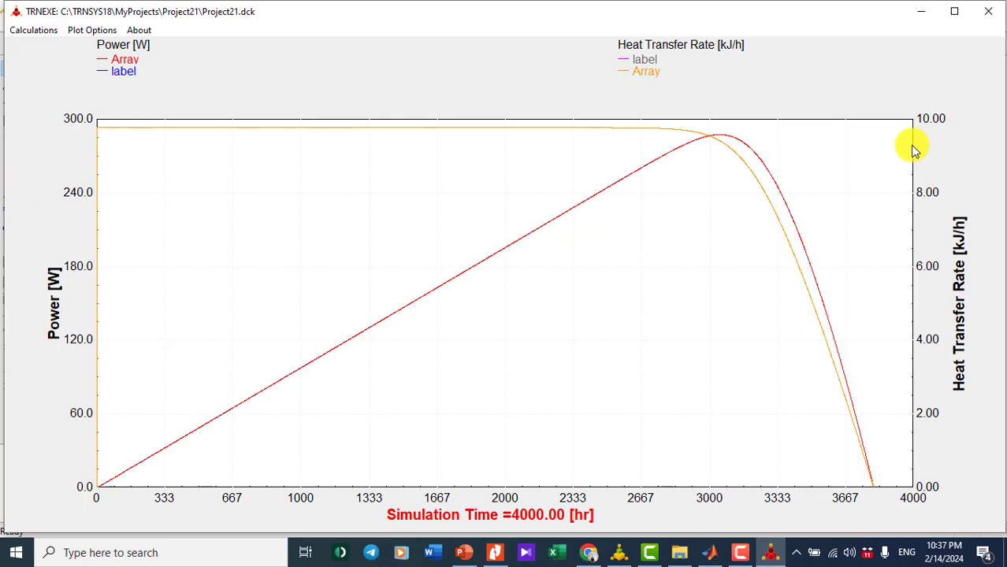
- Compare the zoomed power and current peaks with the datasheet, then close the plotter
{"action": "left_click", "coordinate": [495, 552]}
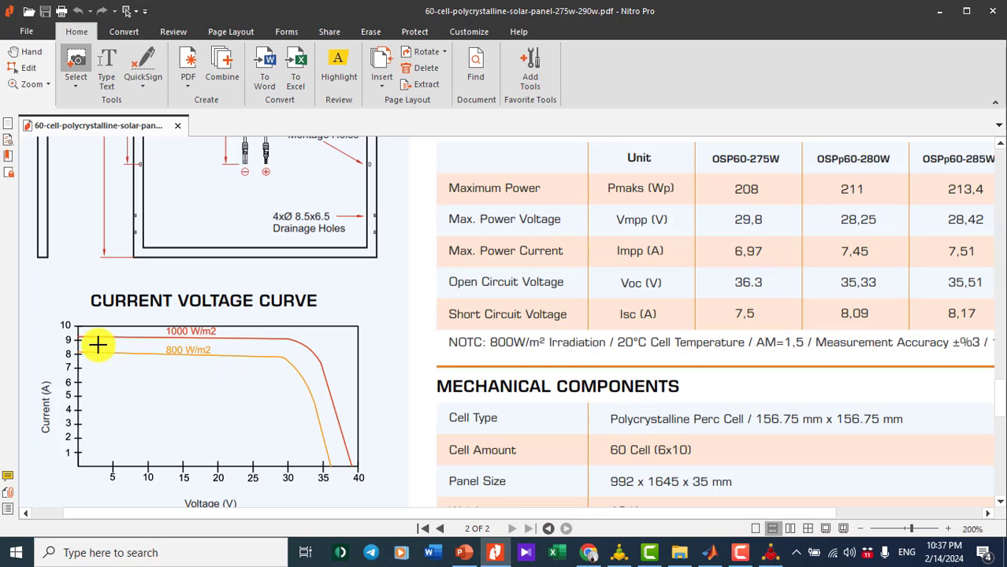
{"action": "left_click", "coordinate": [944, 14]}
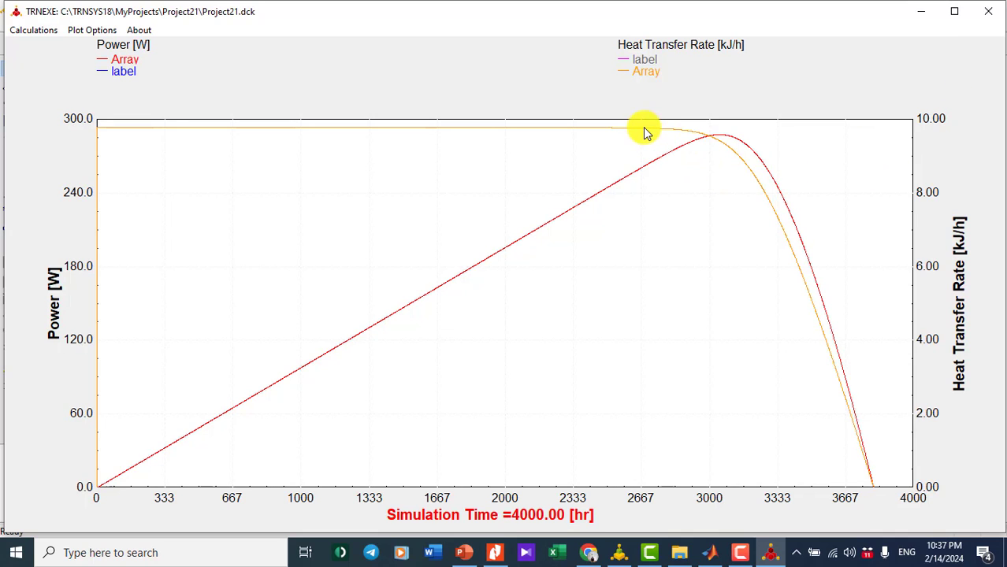
{"action": "left_click_drag", "start_coordinate": [634, 124], "coordinate": [973, 327]}
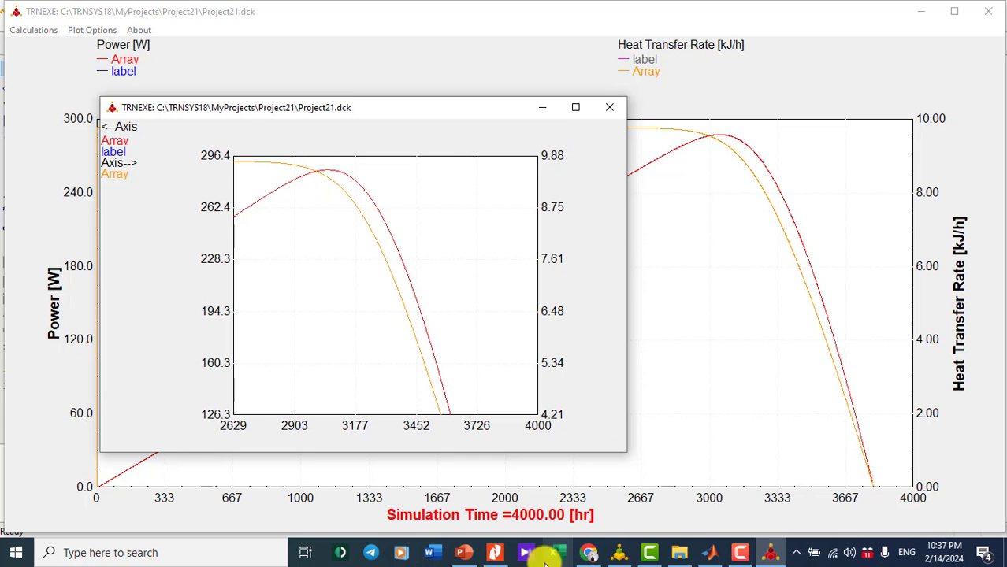
{"action": "left_click", "coordinate": [494, 552]}
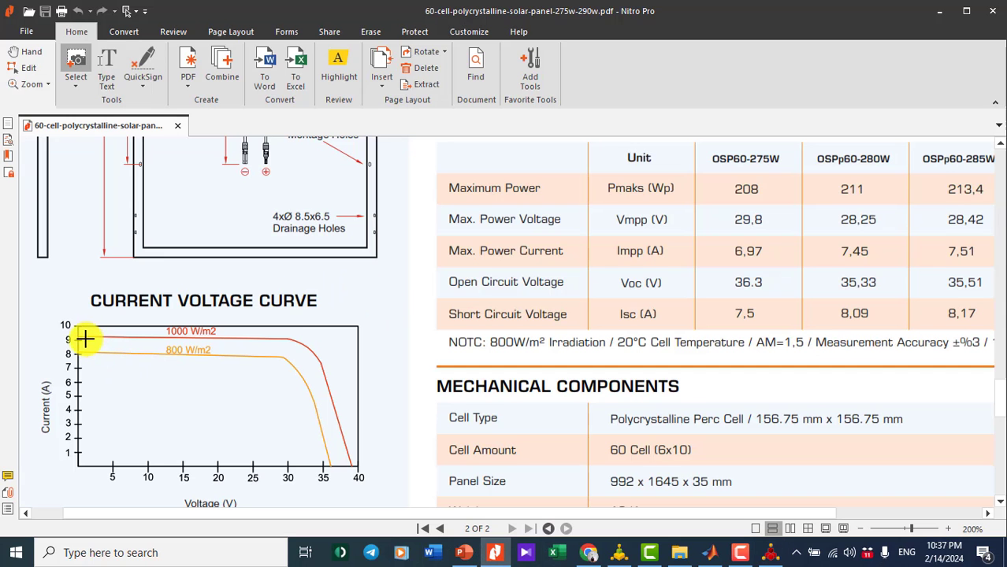
{"action": "left_click", "coordinate": [939, 14]}
{"action": "left_click", "coordinate": [607, 108]}
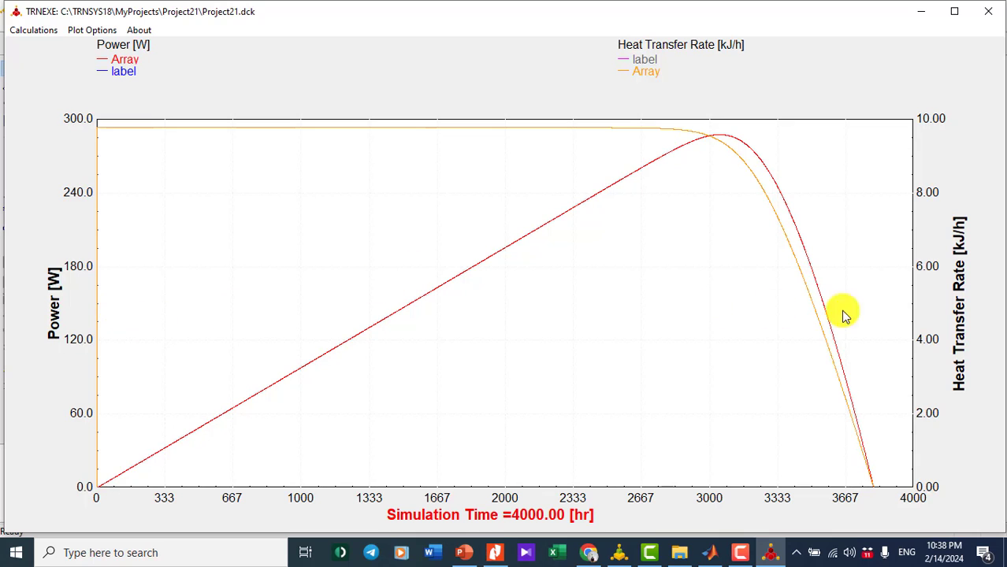
{"action": "left_click", "coordinate": [988, 11]}
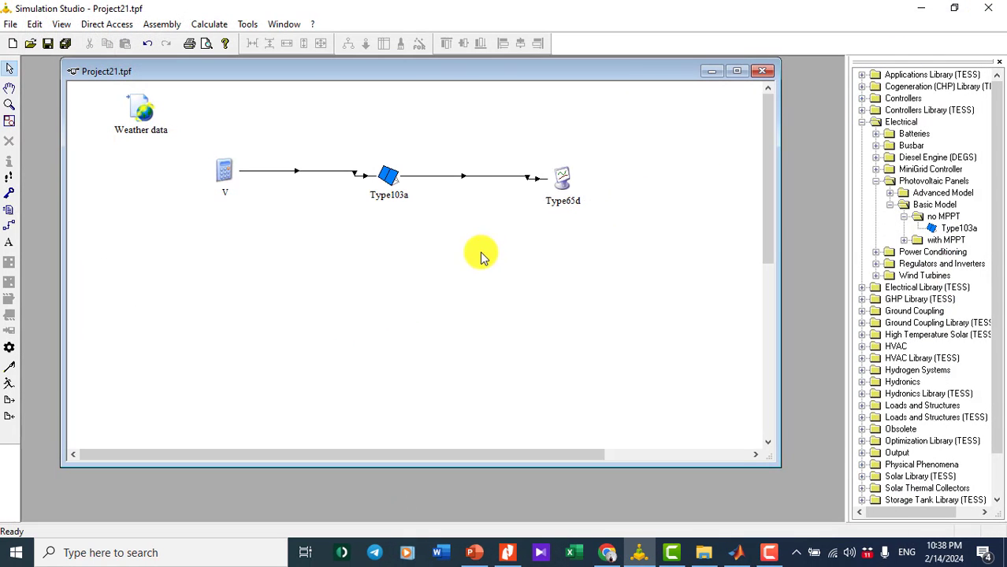